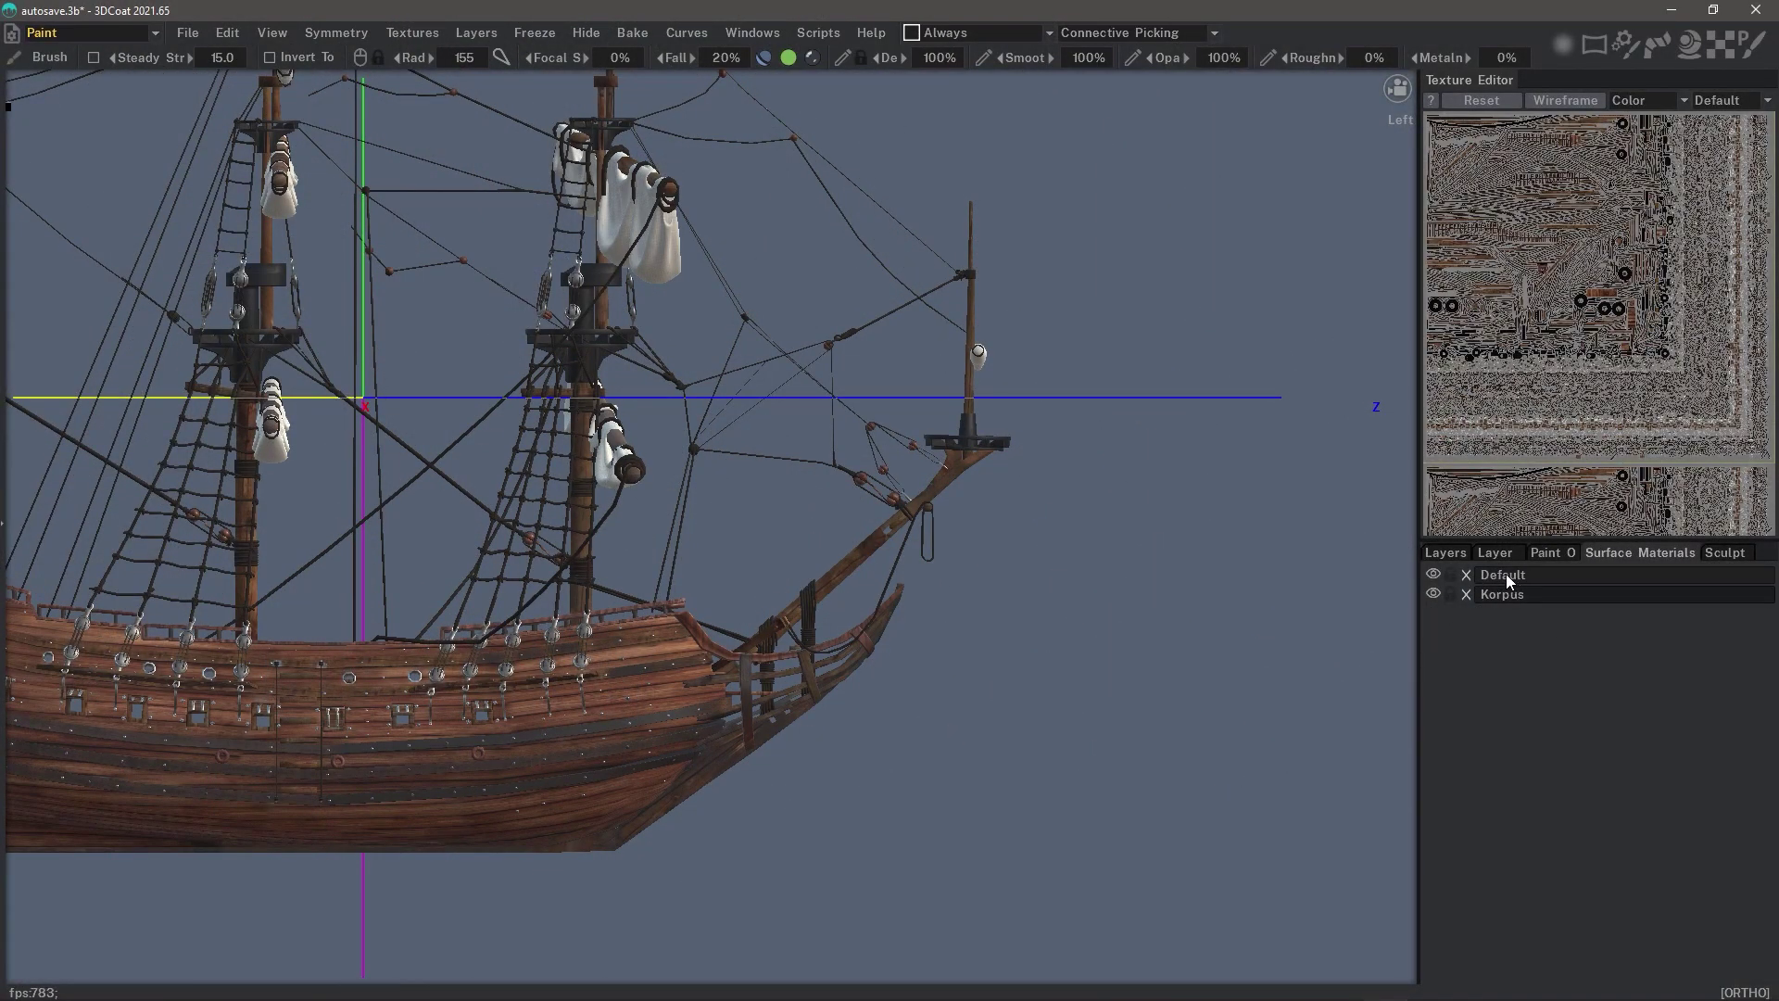
Hide the Korpus surface material on the ship and show it again.
click(1433, 595)
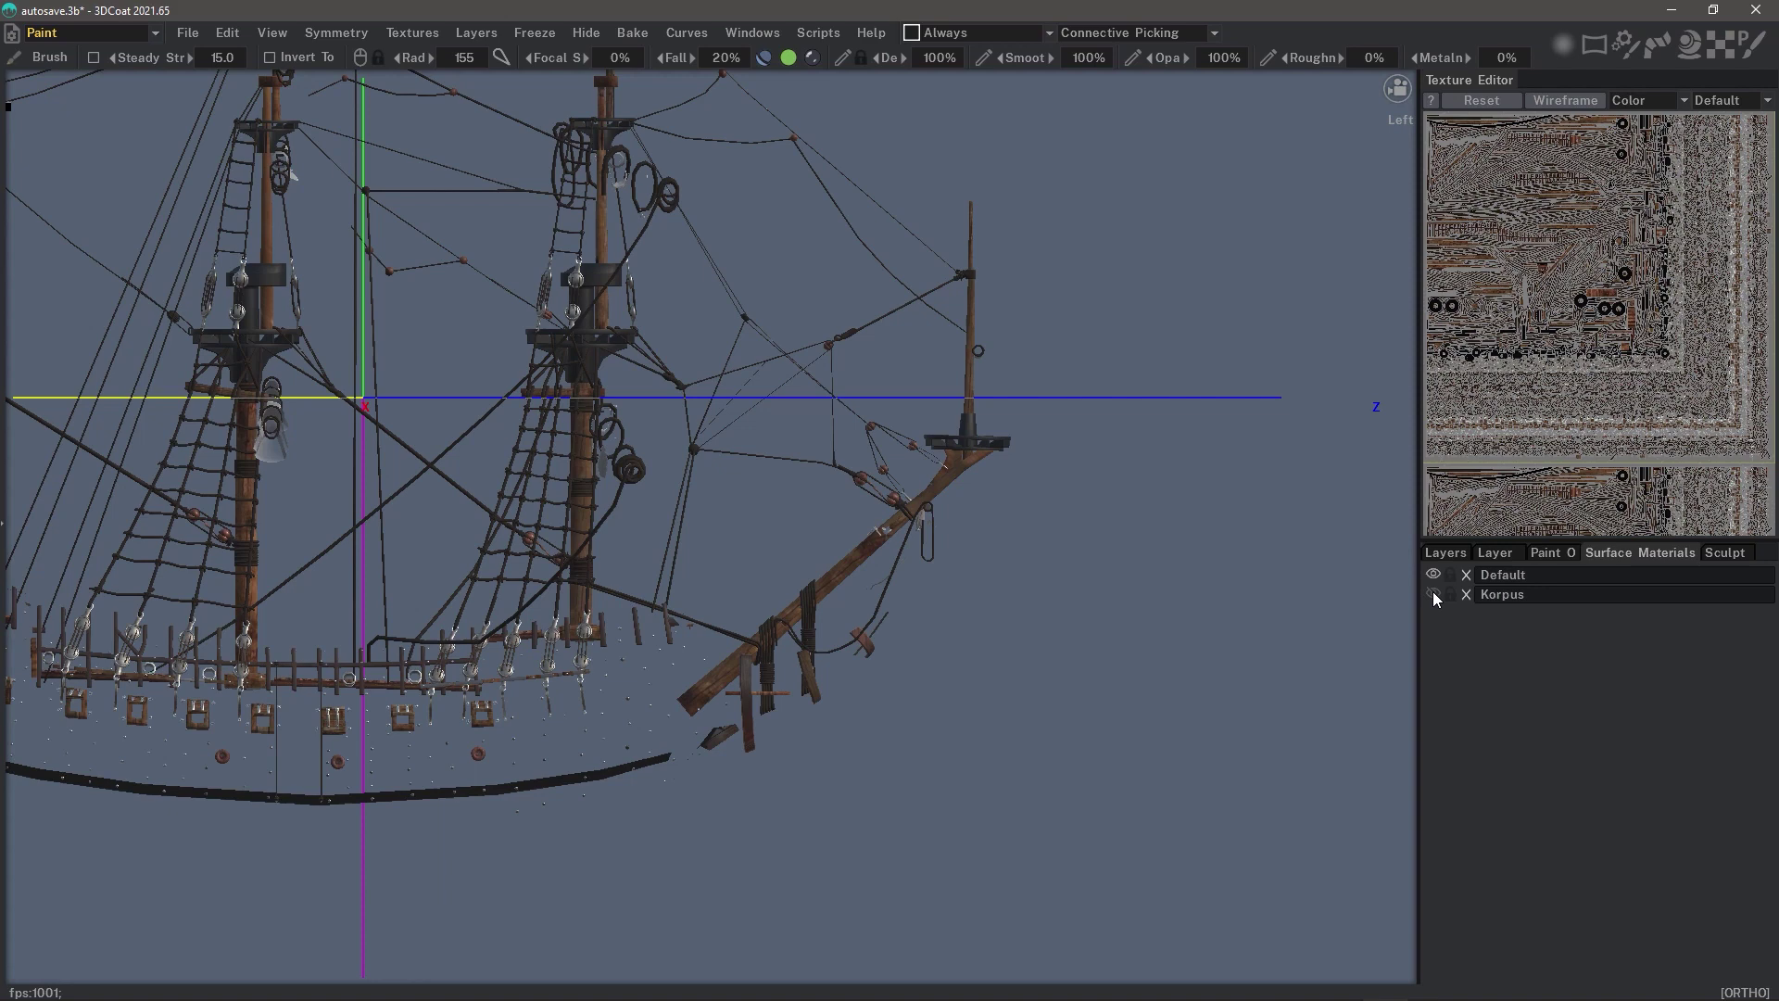
click(1434, 595)
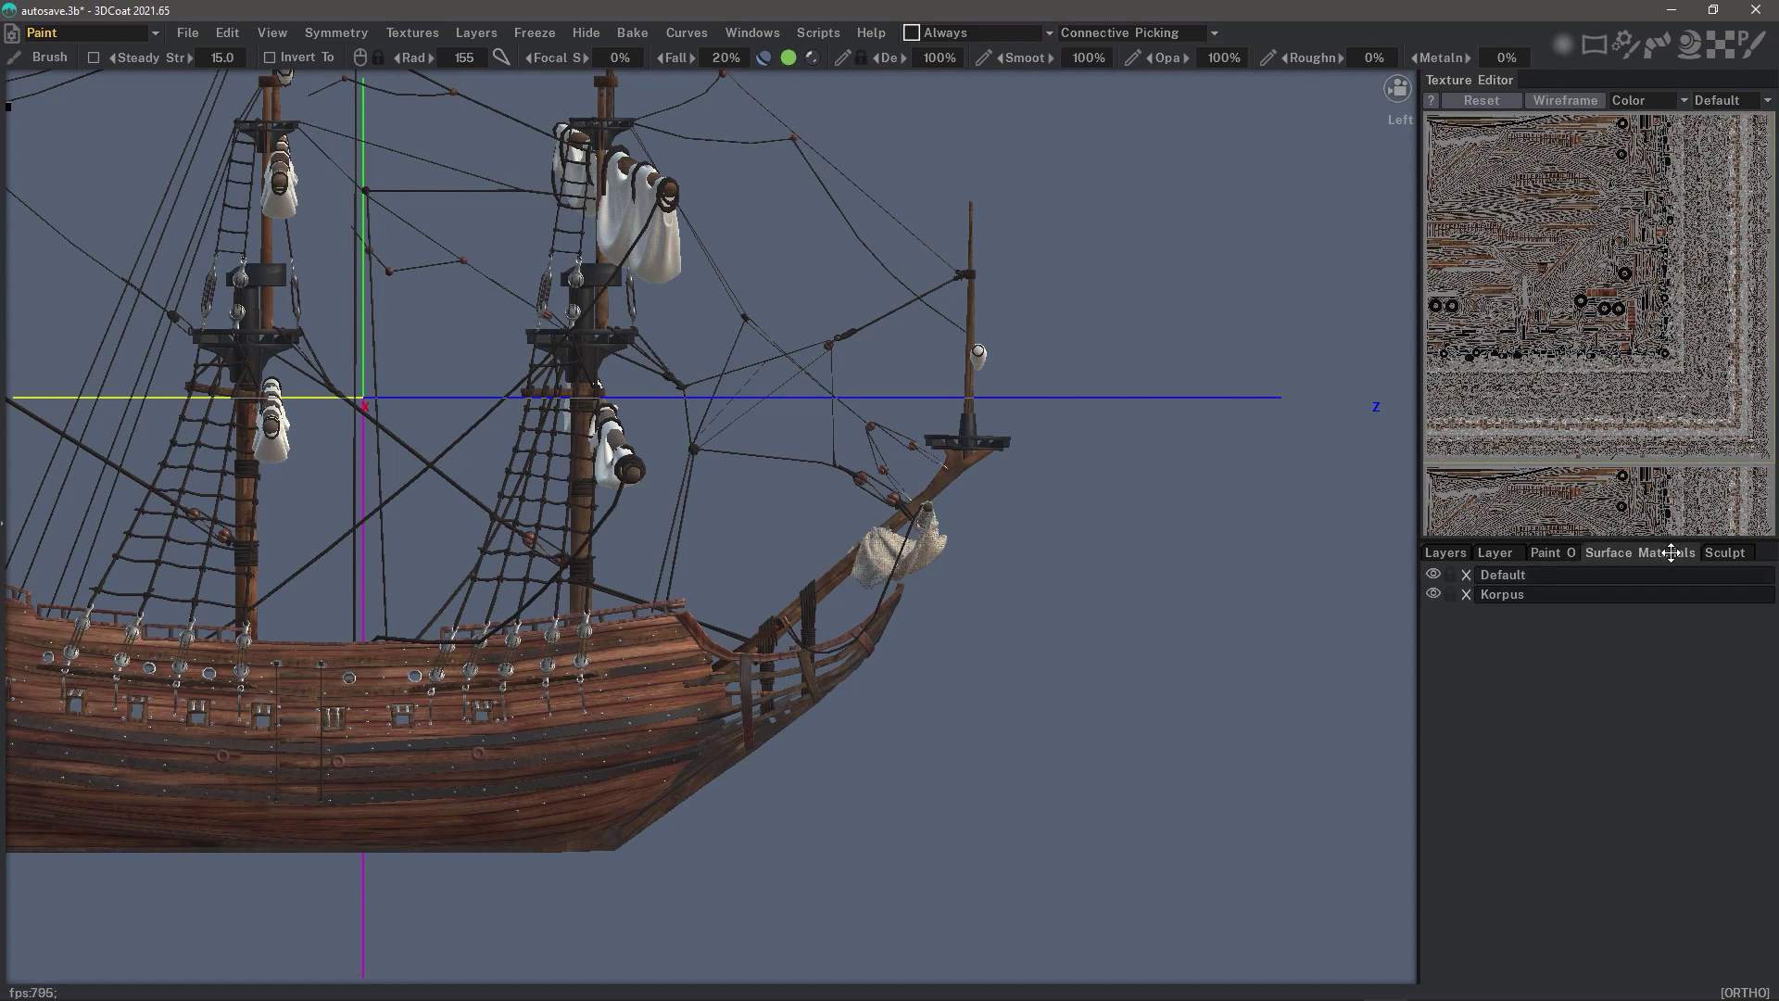
Undock the Surface Materials and Layer Blending panels in the Paint room and close both.
drag(1663, 553, 1279, 561)
click(1213, 548)
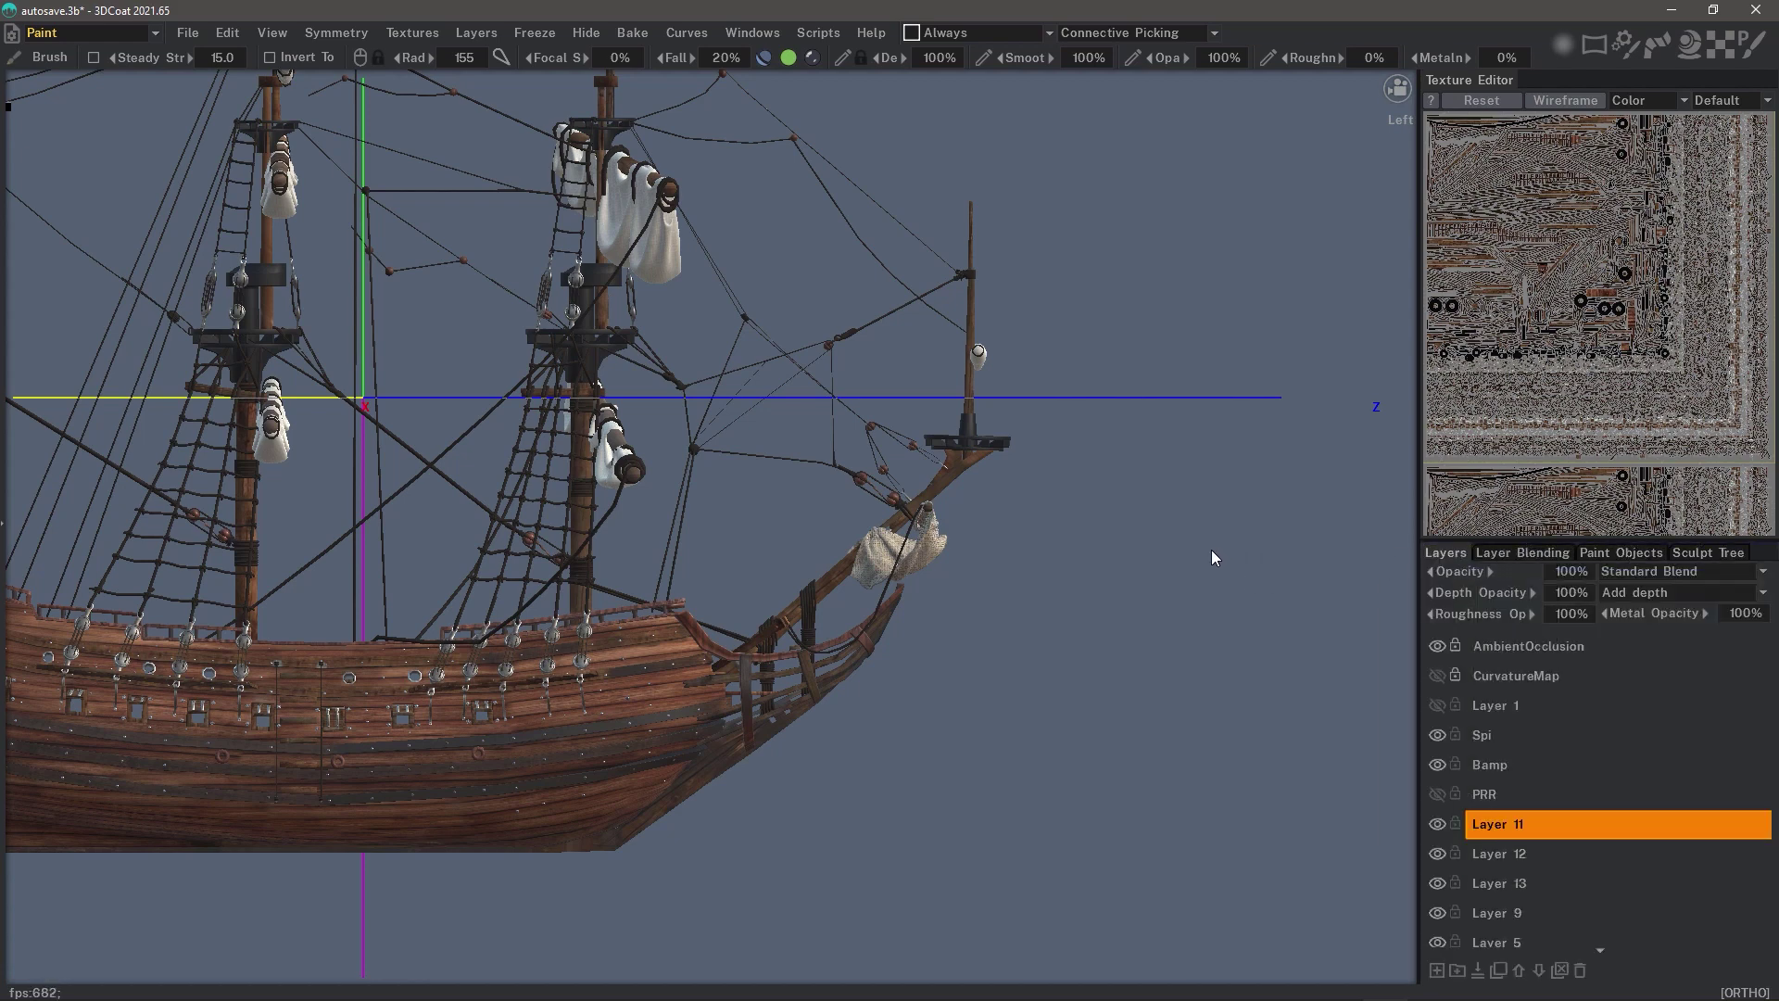
click(1524, 553)
drag(1511, 556, 1274, 556)
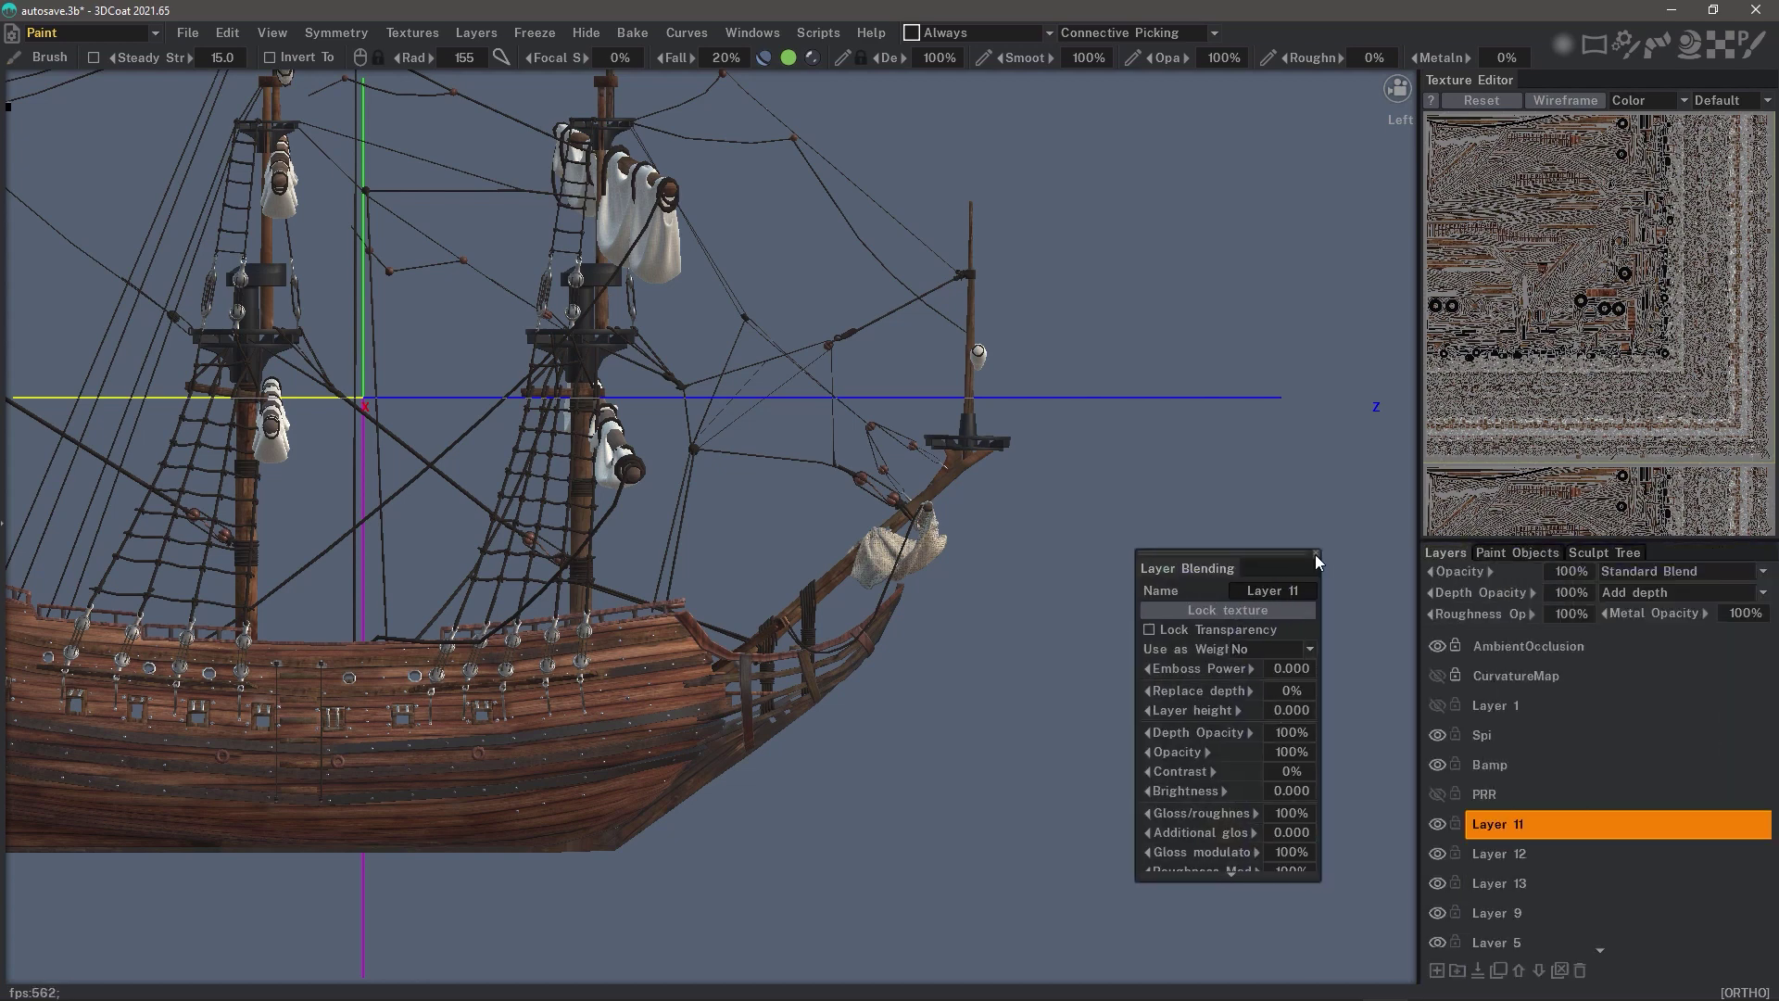
click(1315, 555)
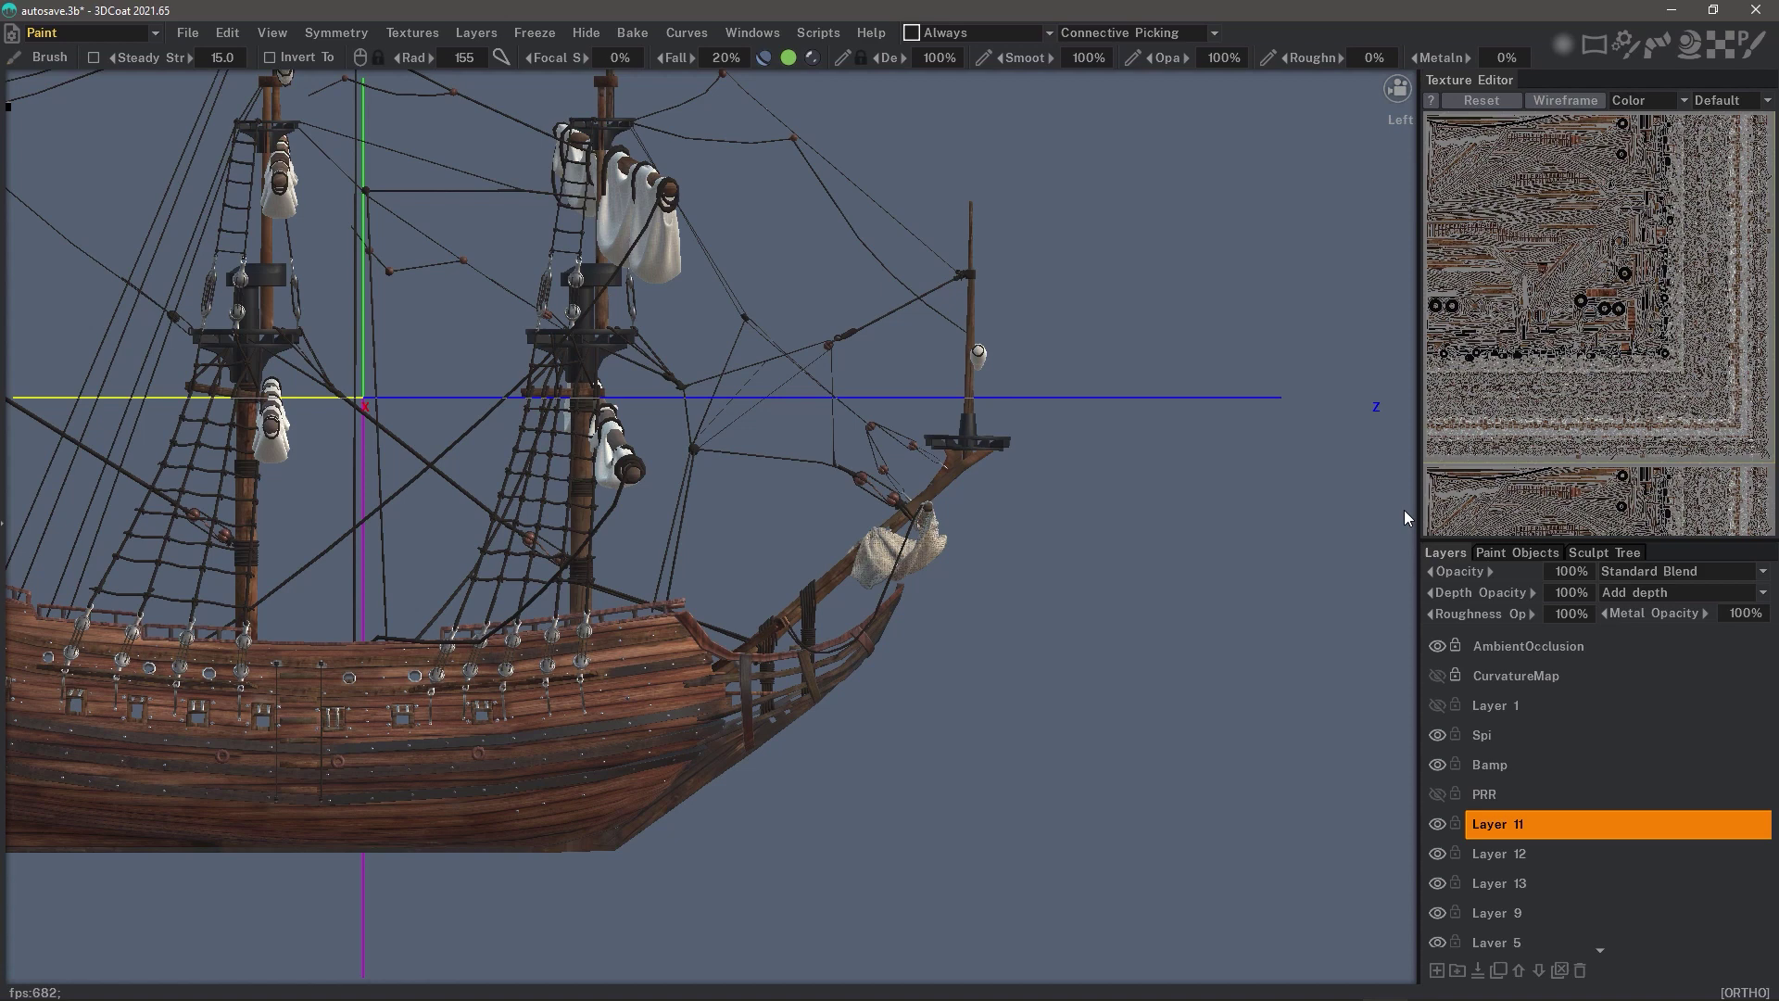
Isolate paint object a, additionally show Tension_2, a1 and a4, and make all the paint objects visible again.
click(1513, 554)
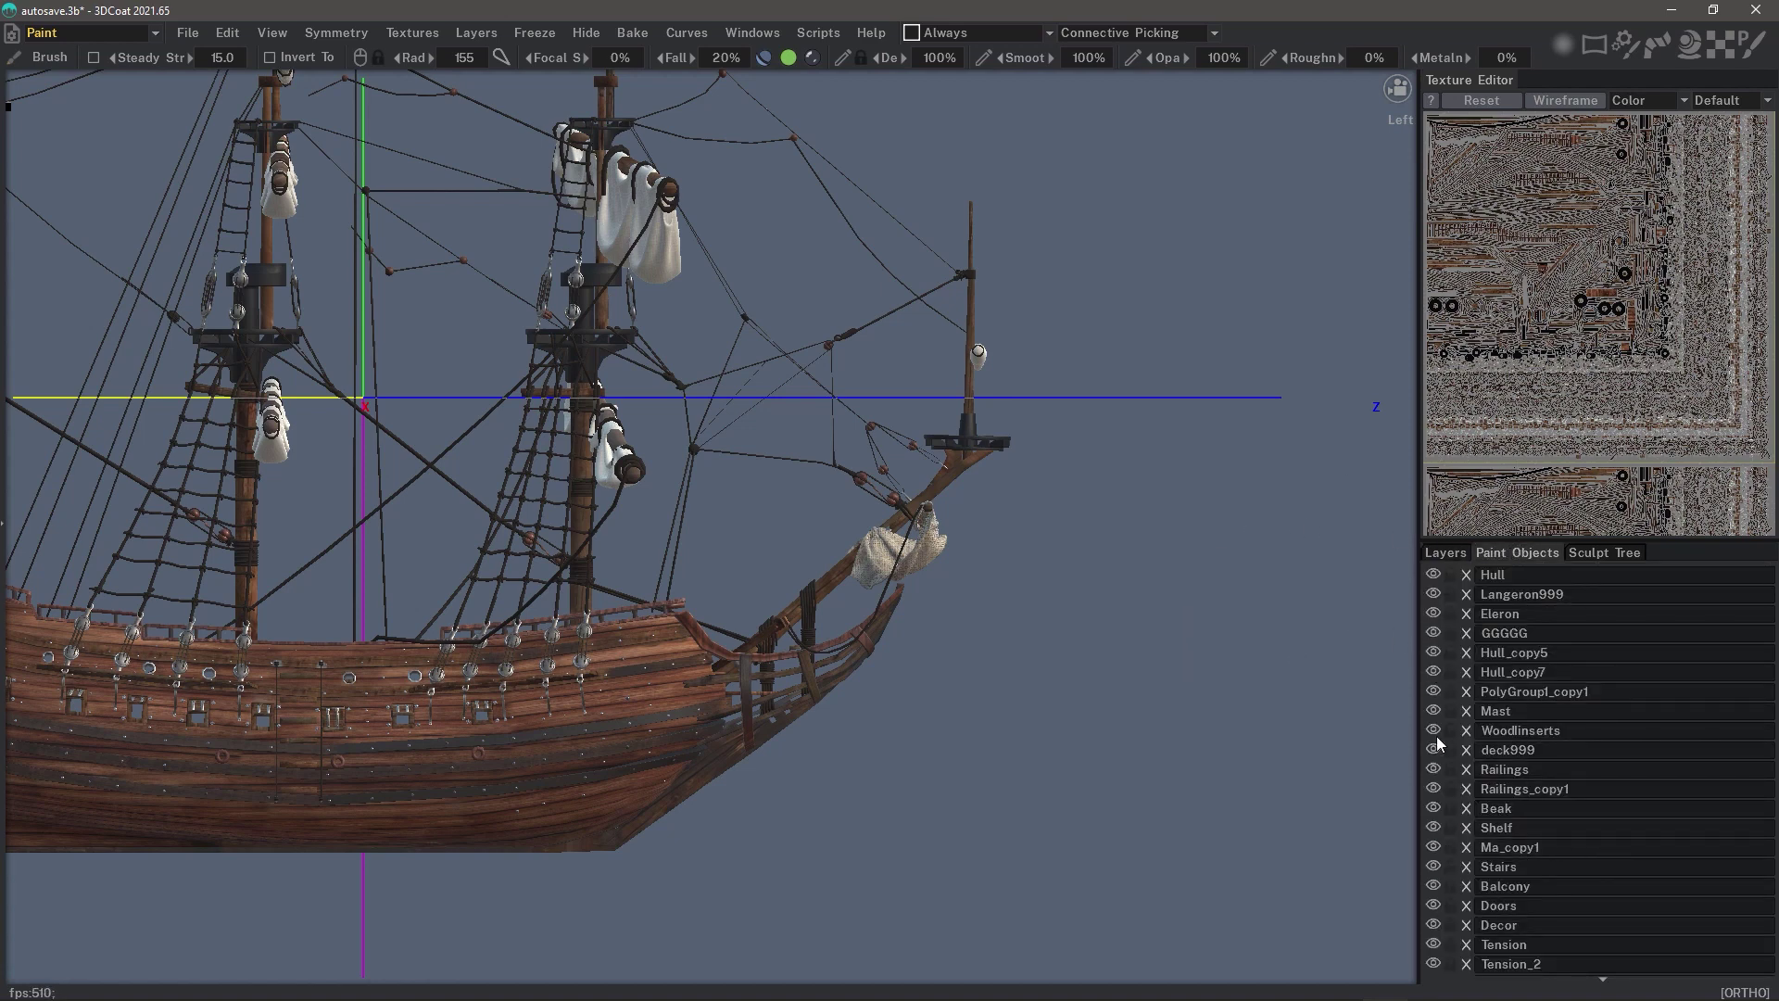
scroll(1566, 834, down, 5)
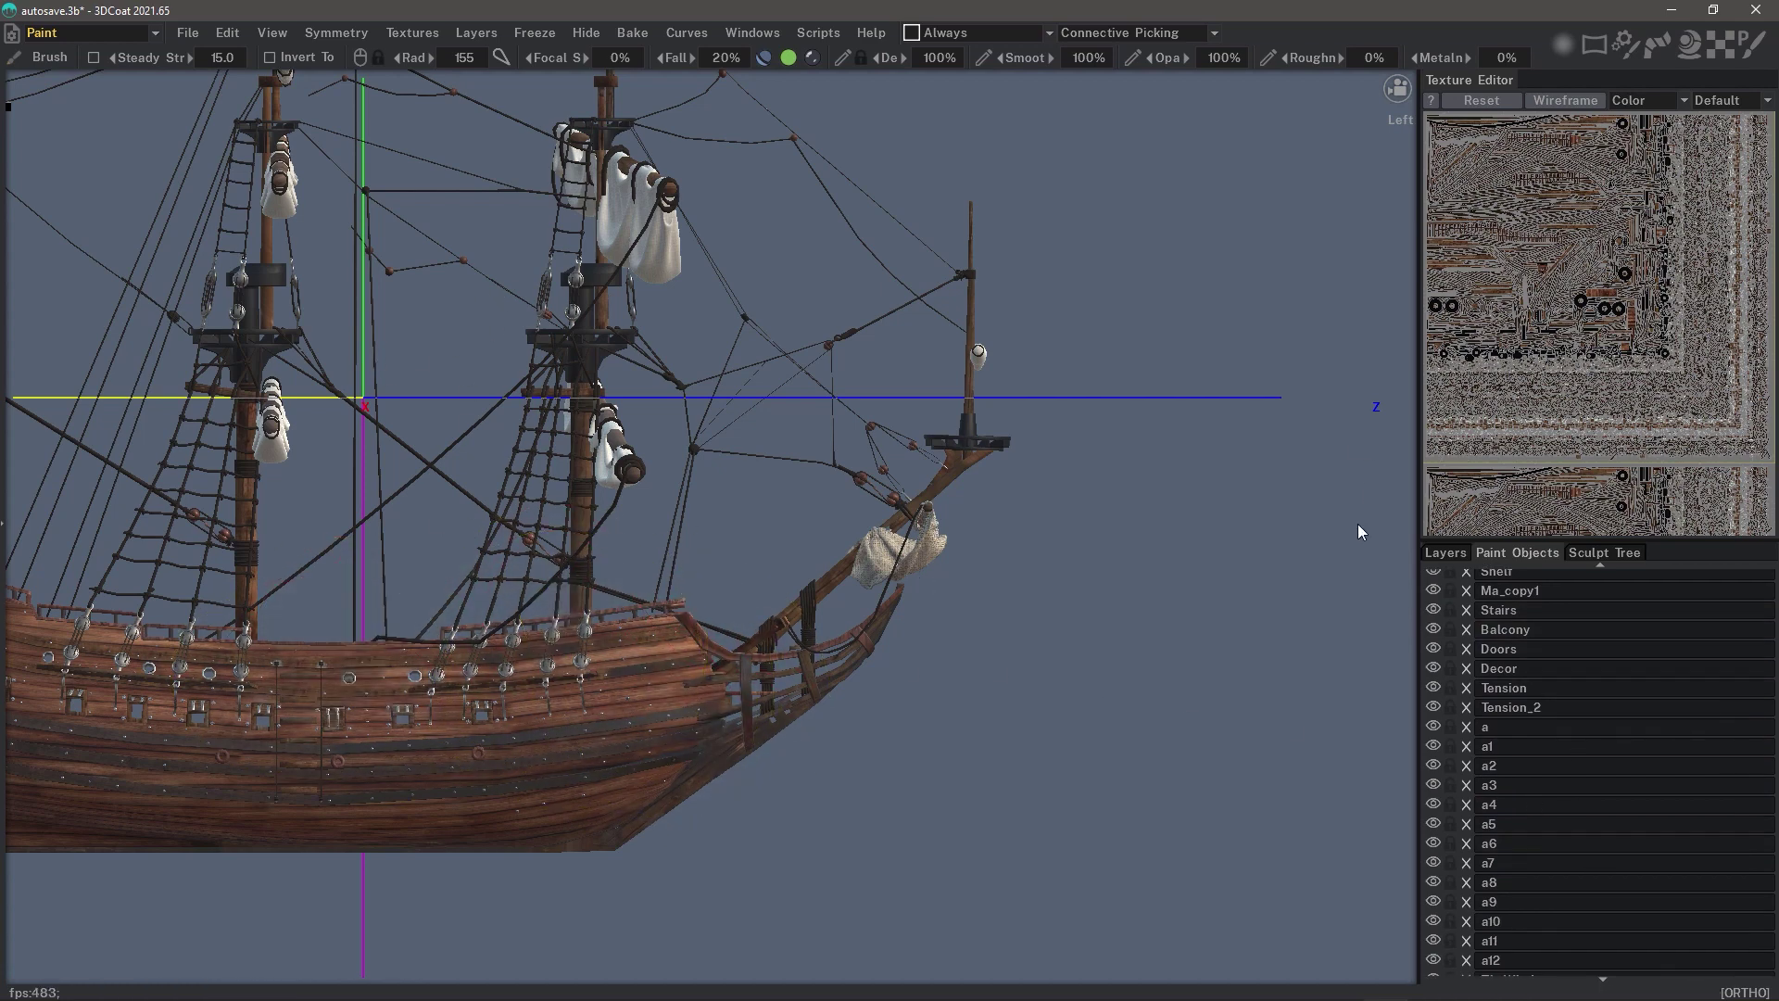
key(alt)
alt+click(1433, 728)
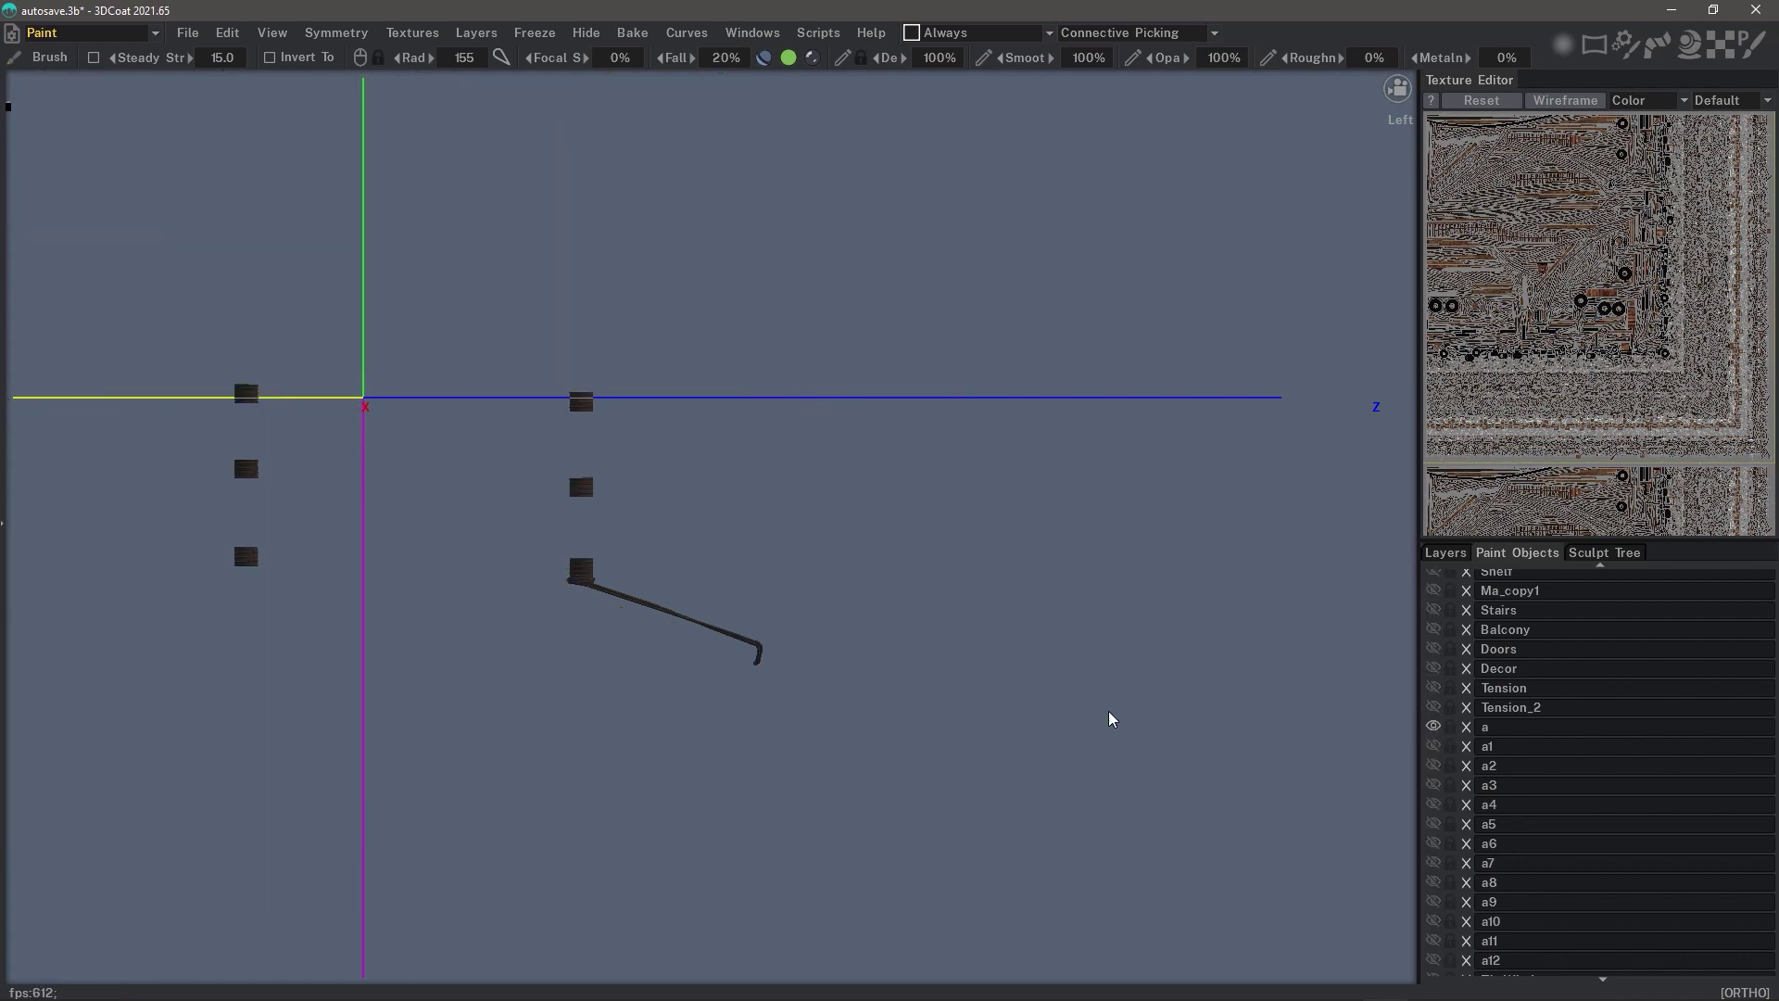
click(1432, 708)
click(1433, 746)
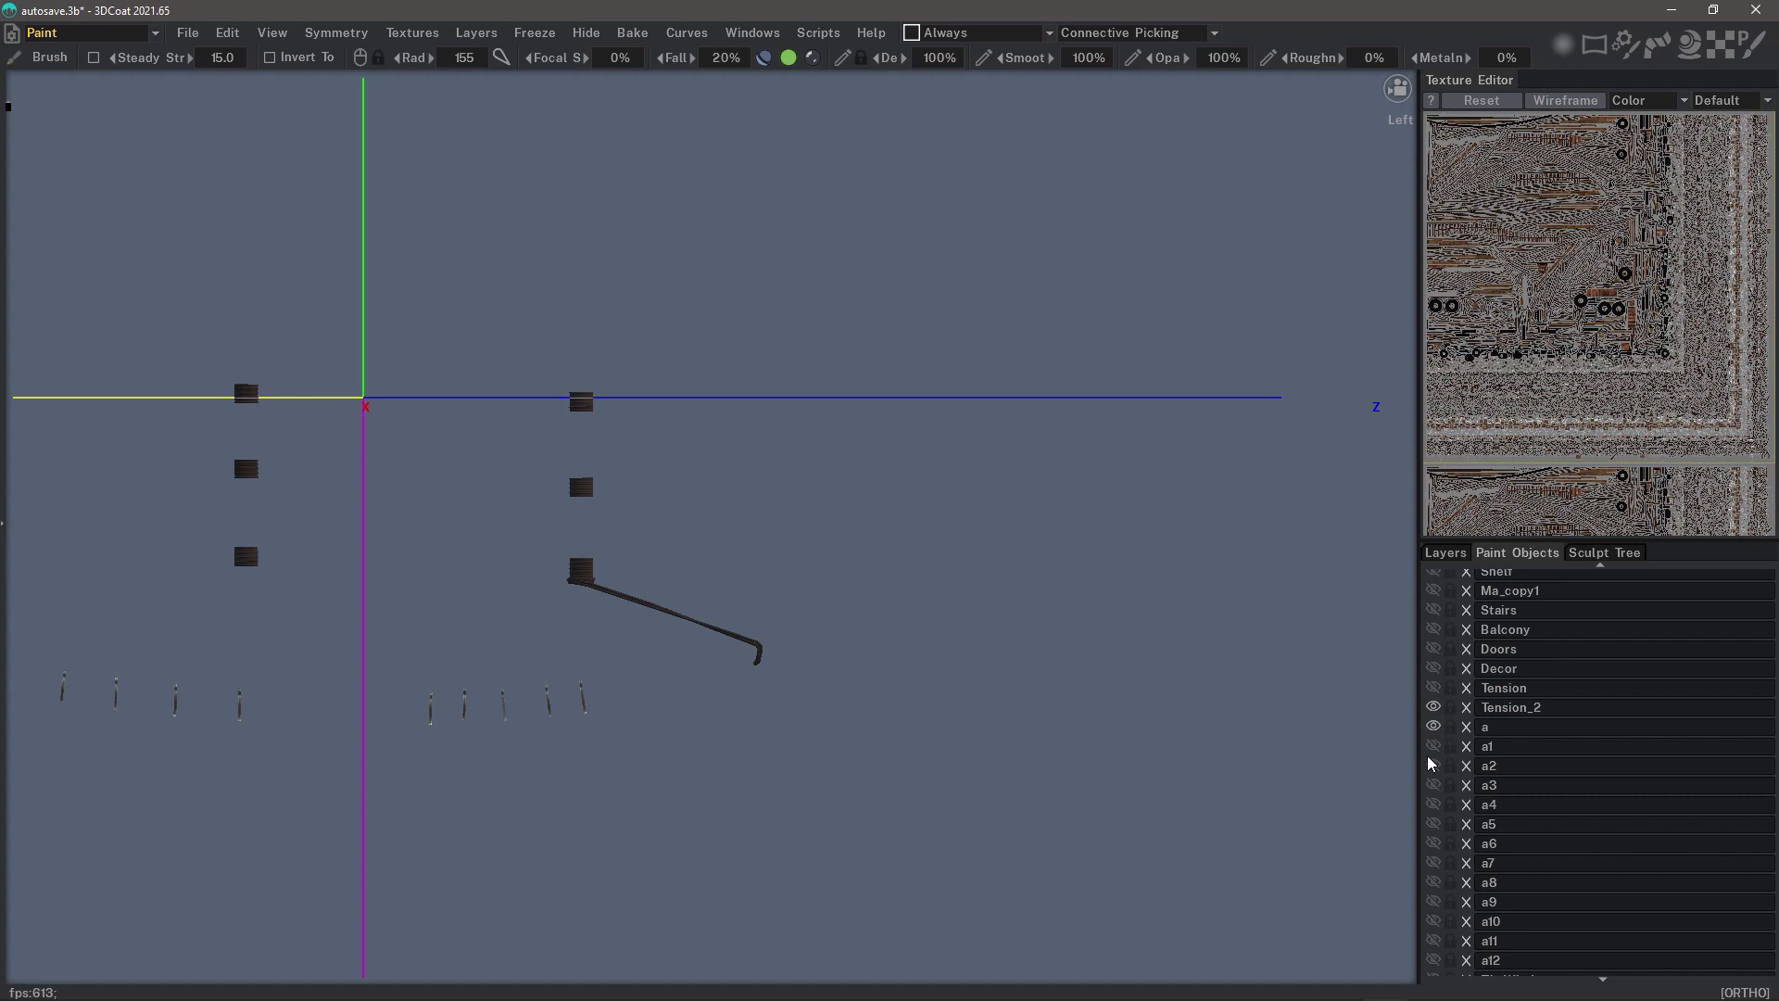
click(1434, 805)
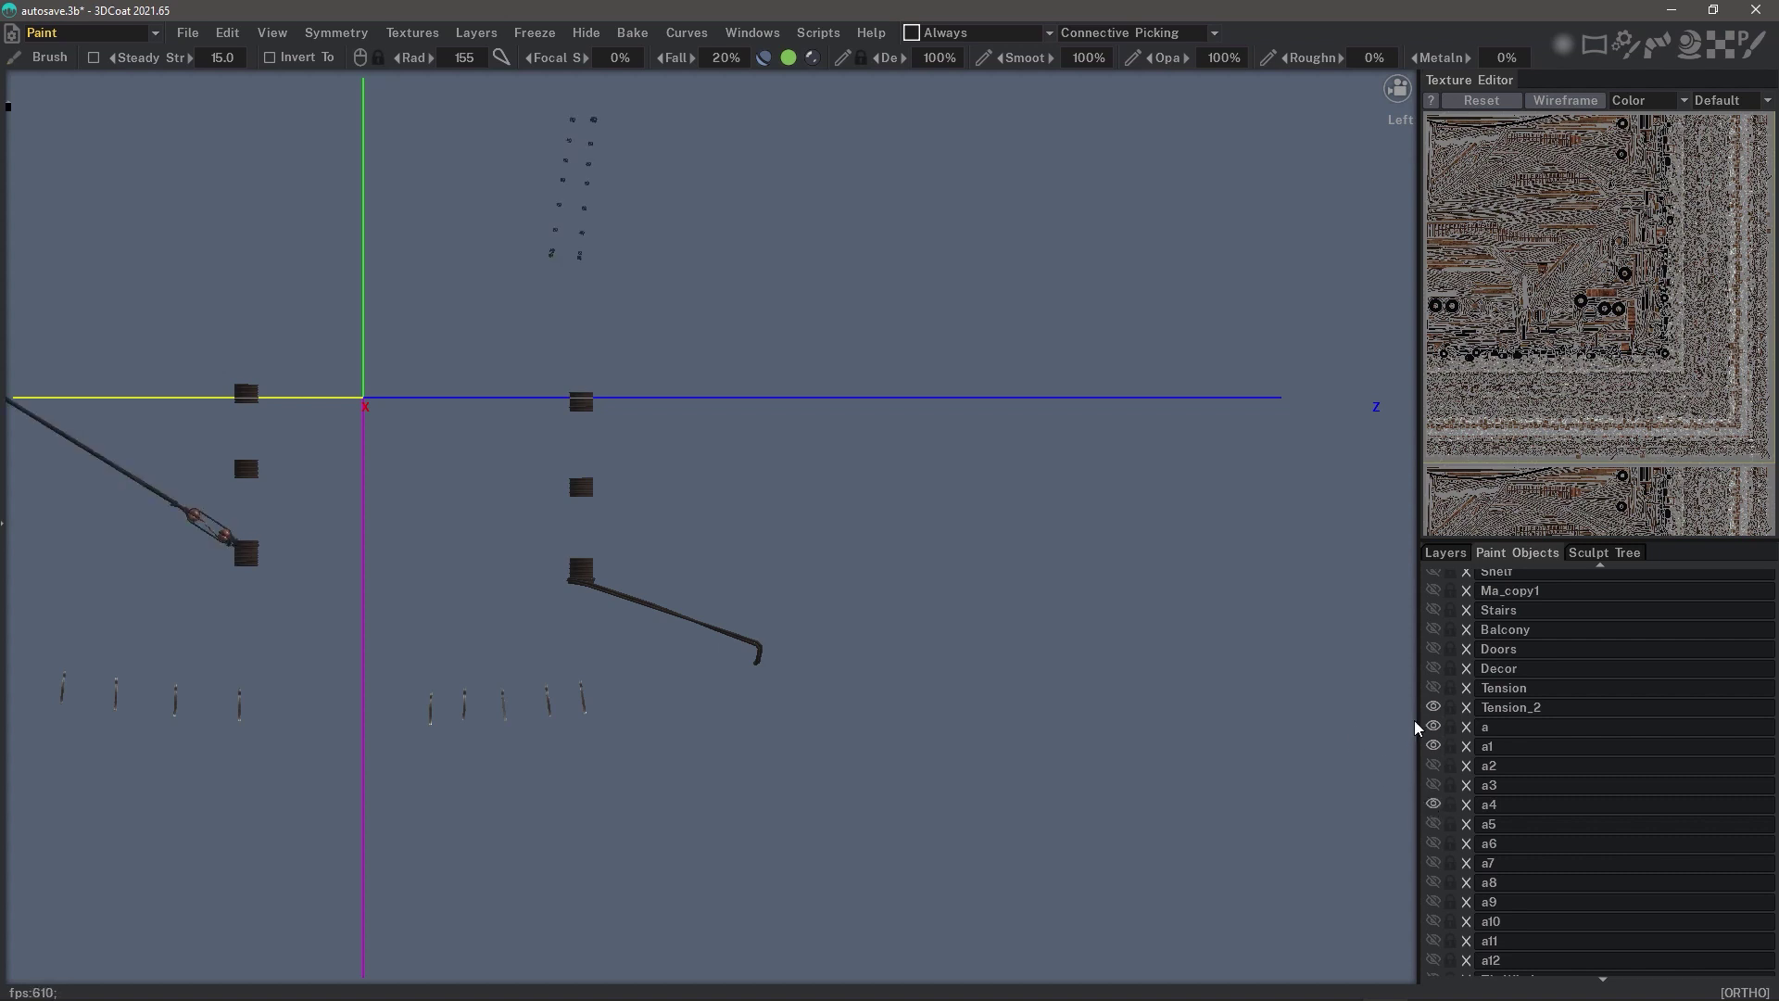
alt+click(1433, 747)
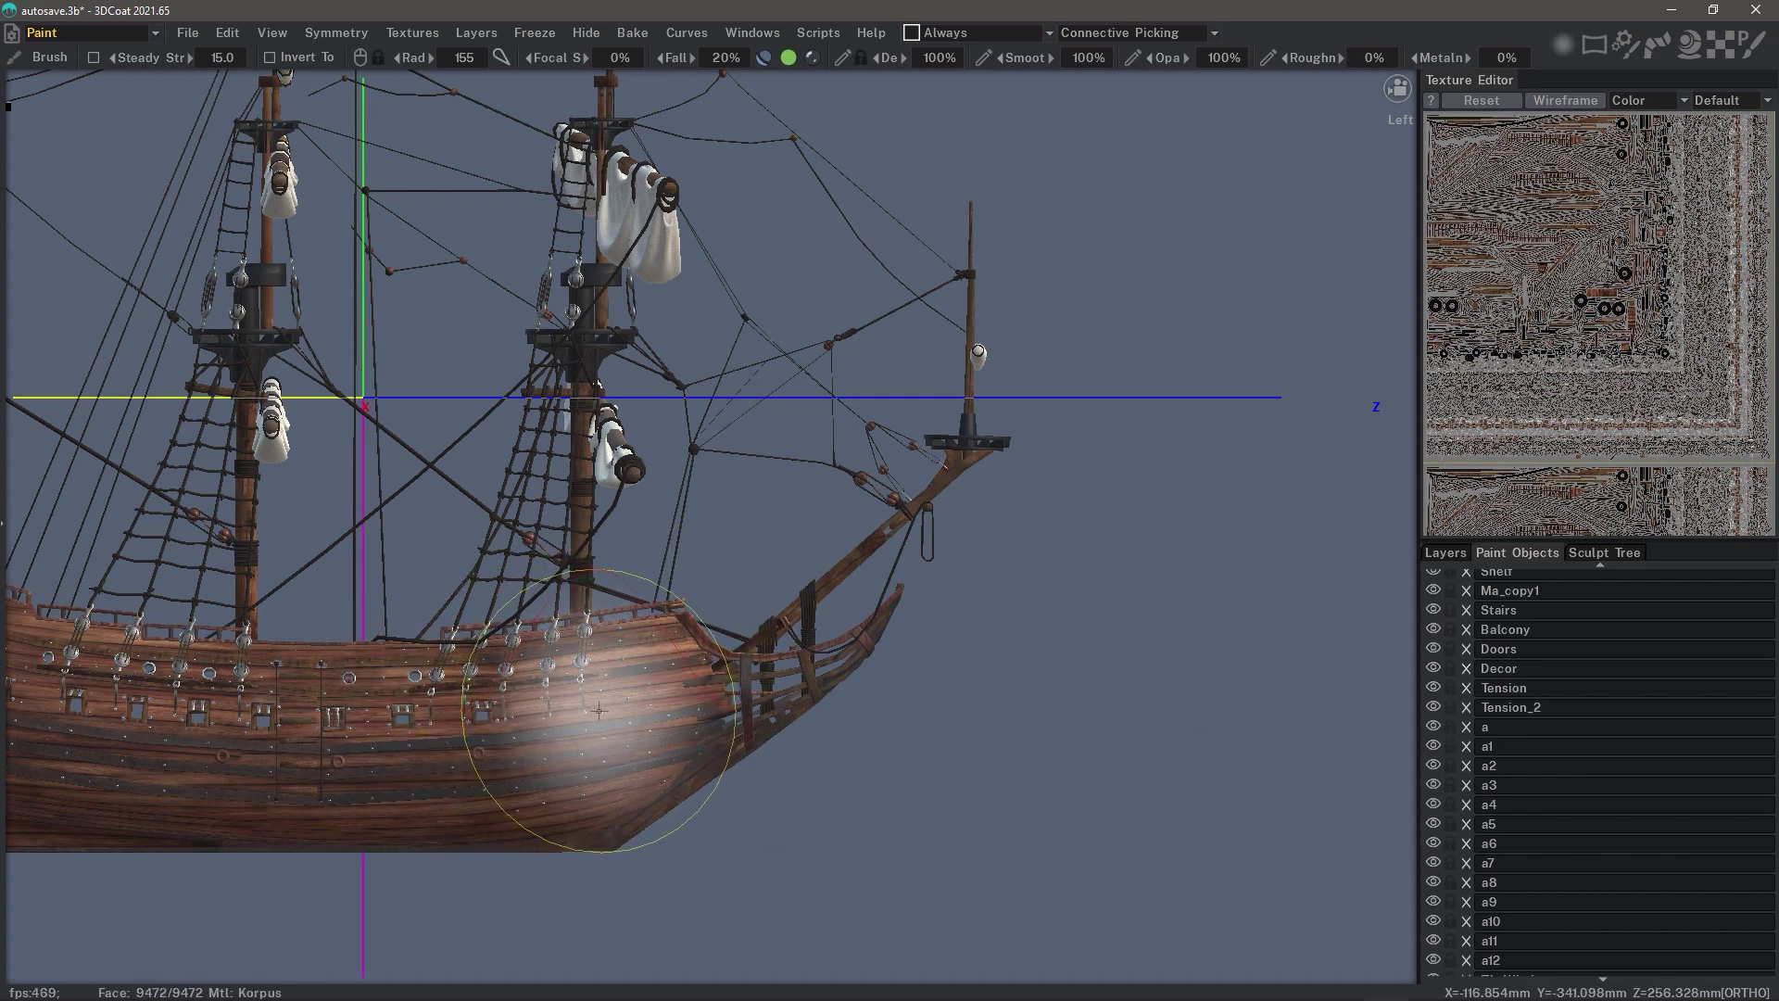
Switch to the Tweak room, fit the whole ship in view and activate the Select/Transform tool.
mouse_move(583, 739)
right_down()
mouse_move(528, 735)
mouse_move(586, 731)
right_up()
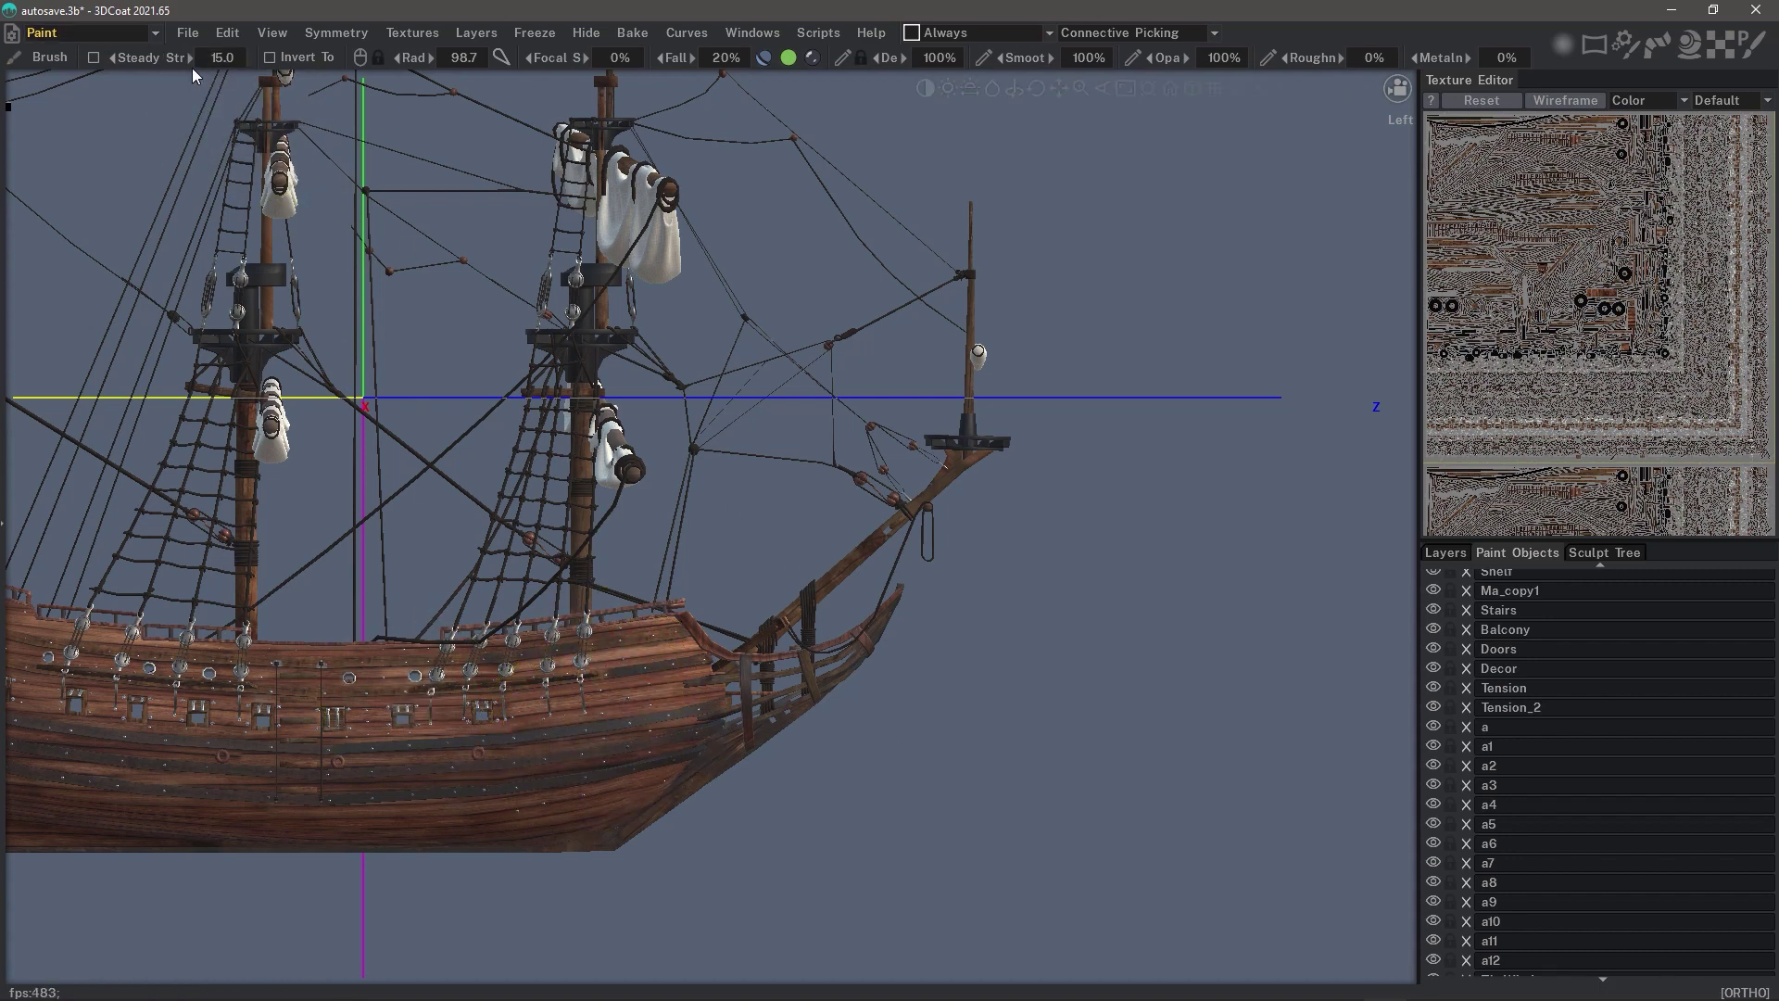
click(120, 35)
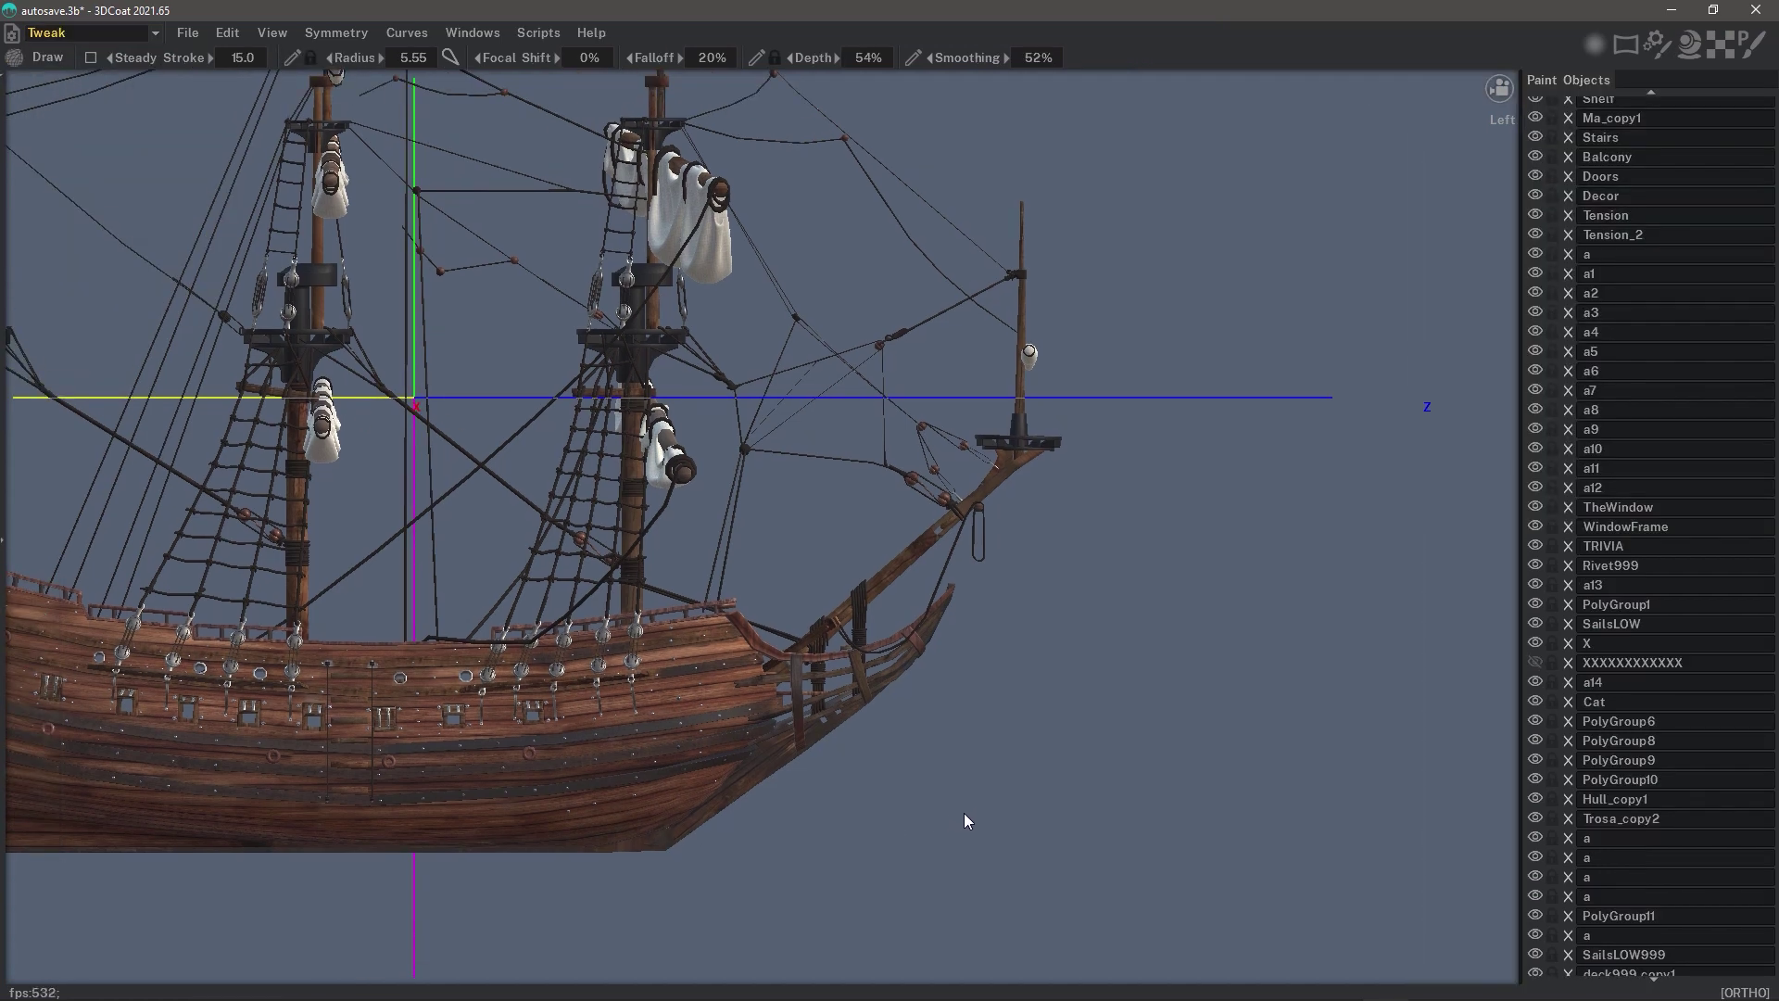
middle_drag(467, 530, 507, 532)
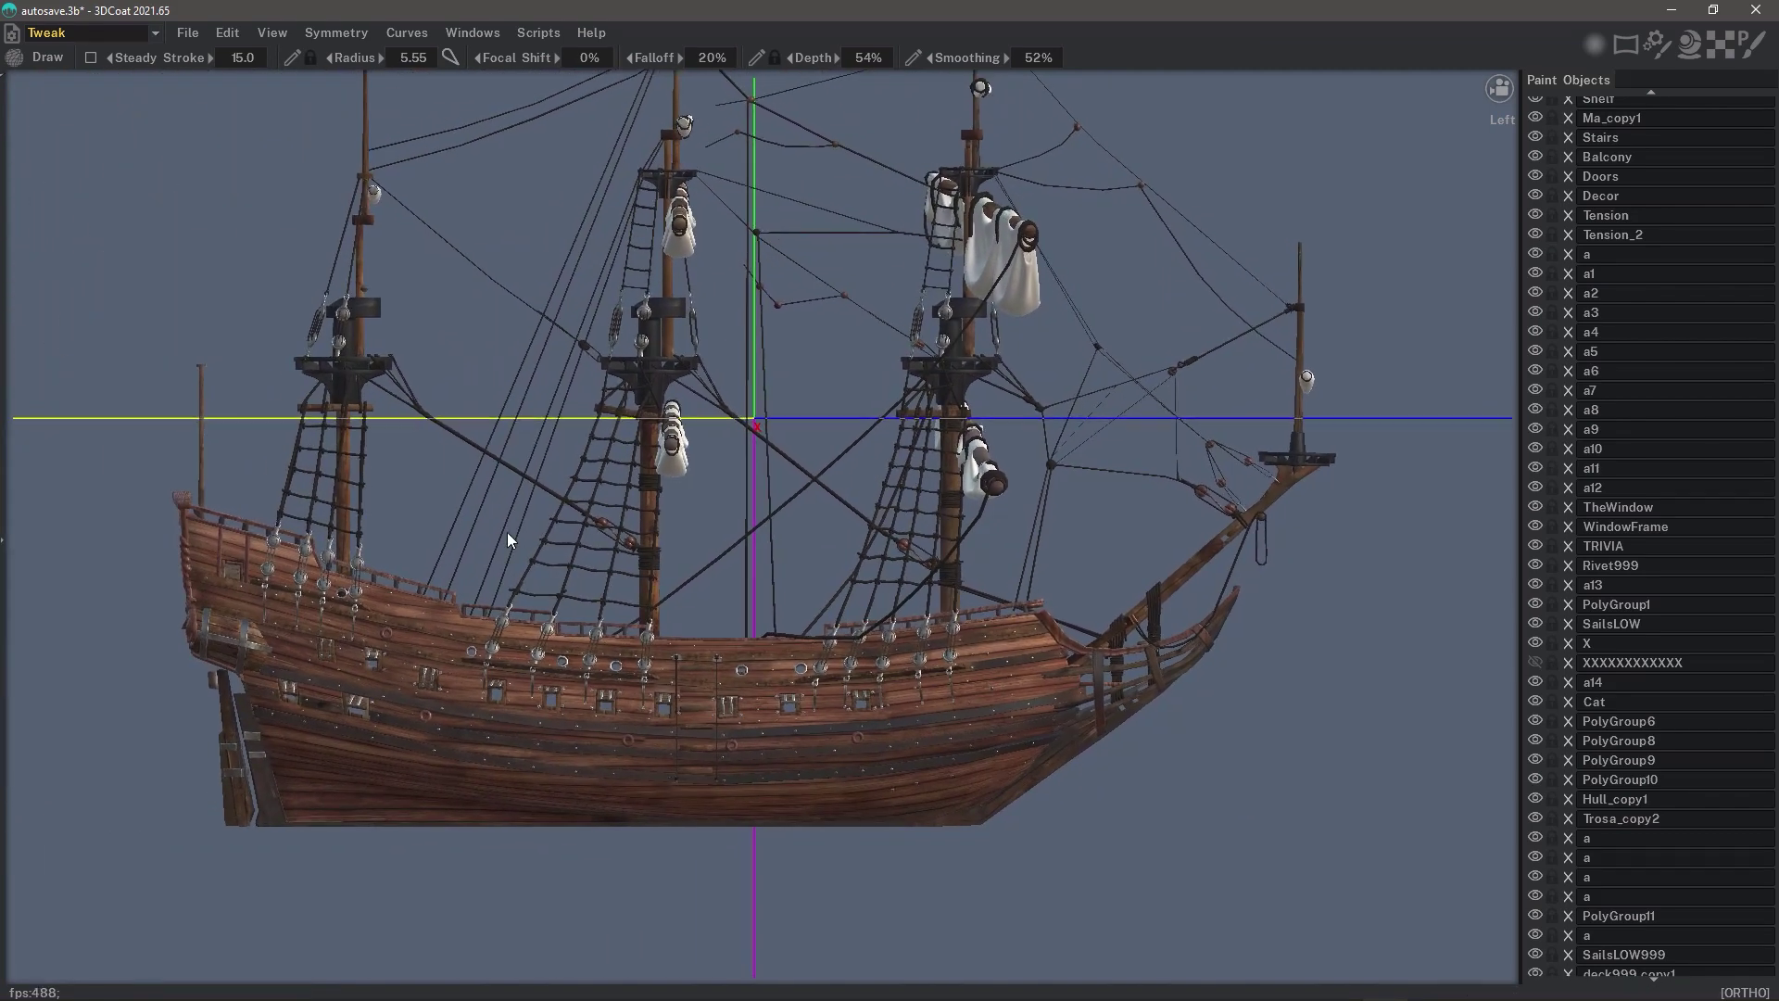
middle_drag(702, 359, 704, 434)
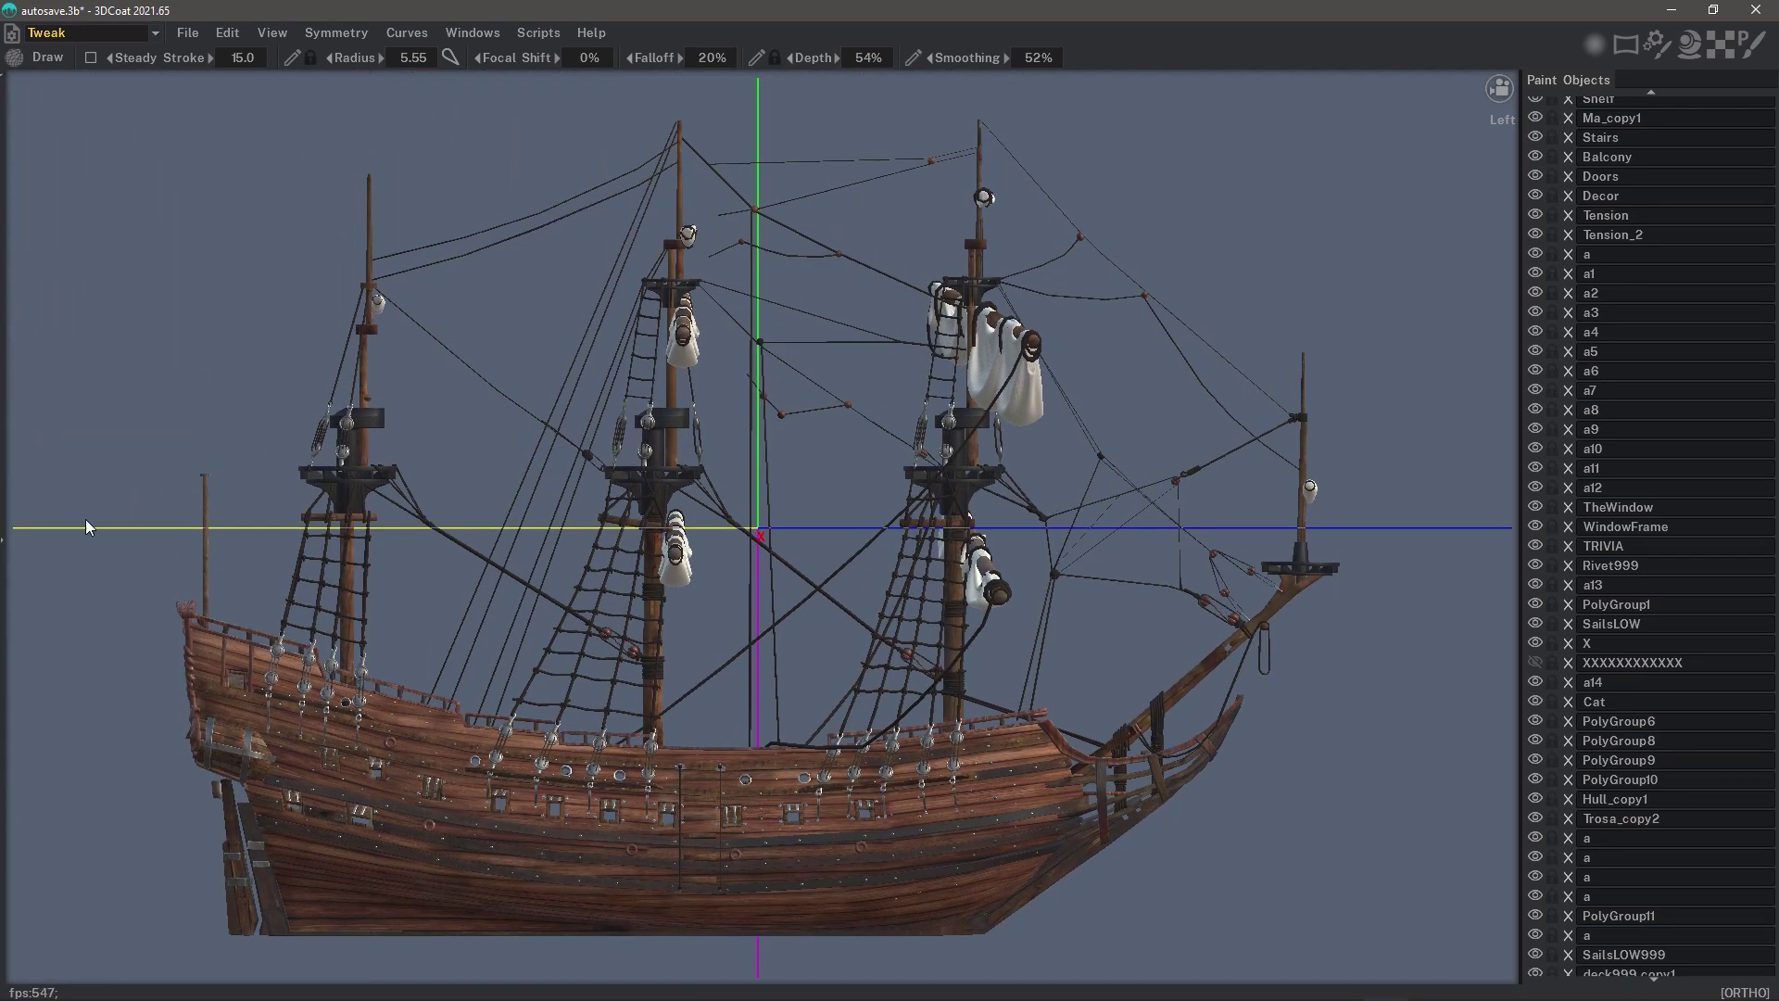
click(2, 549)
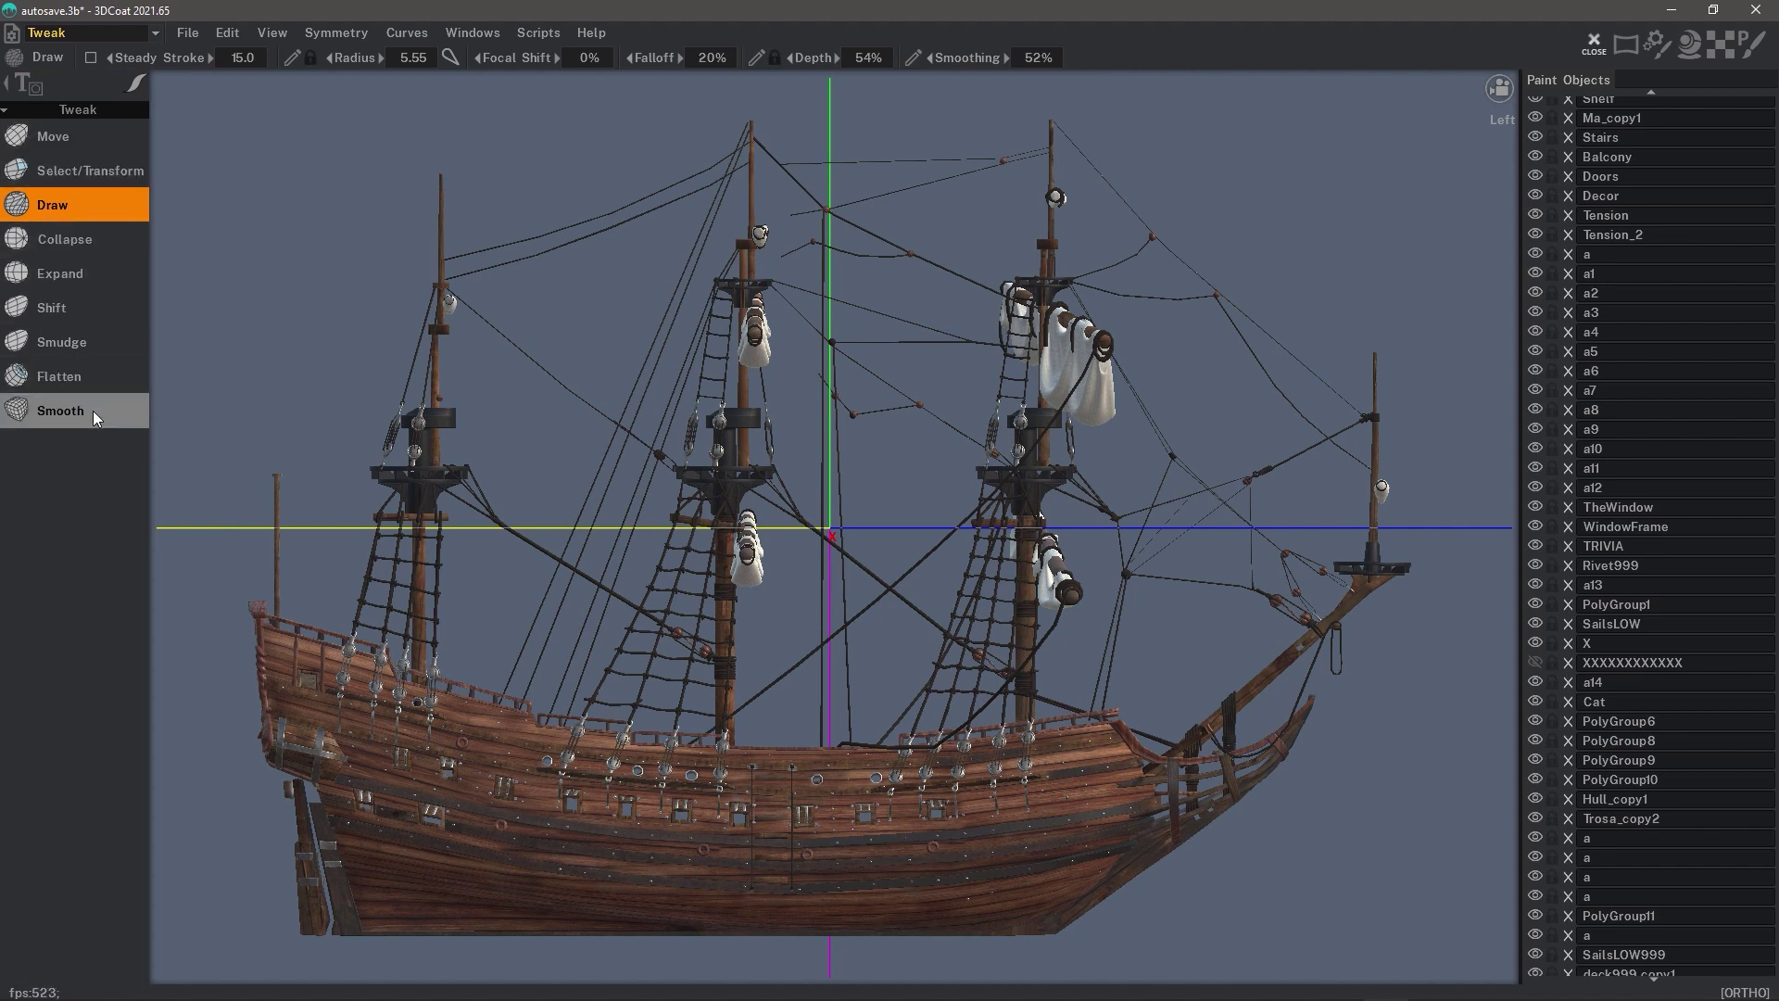
click(93, 174)
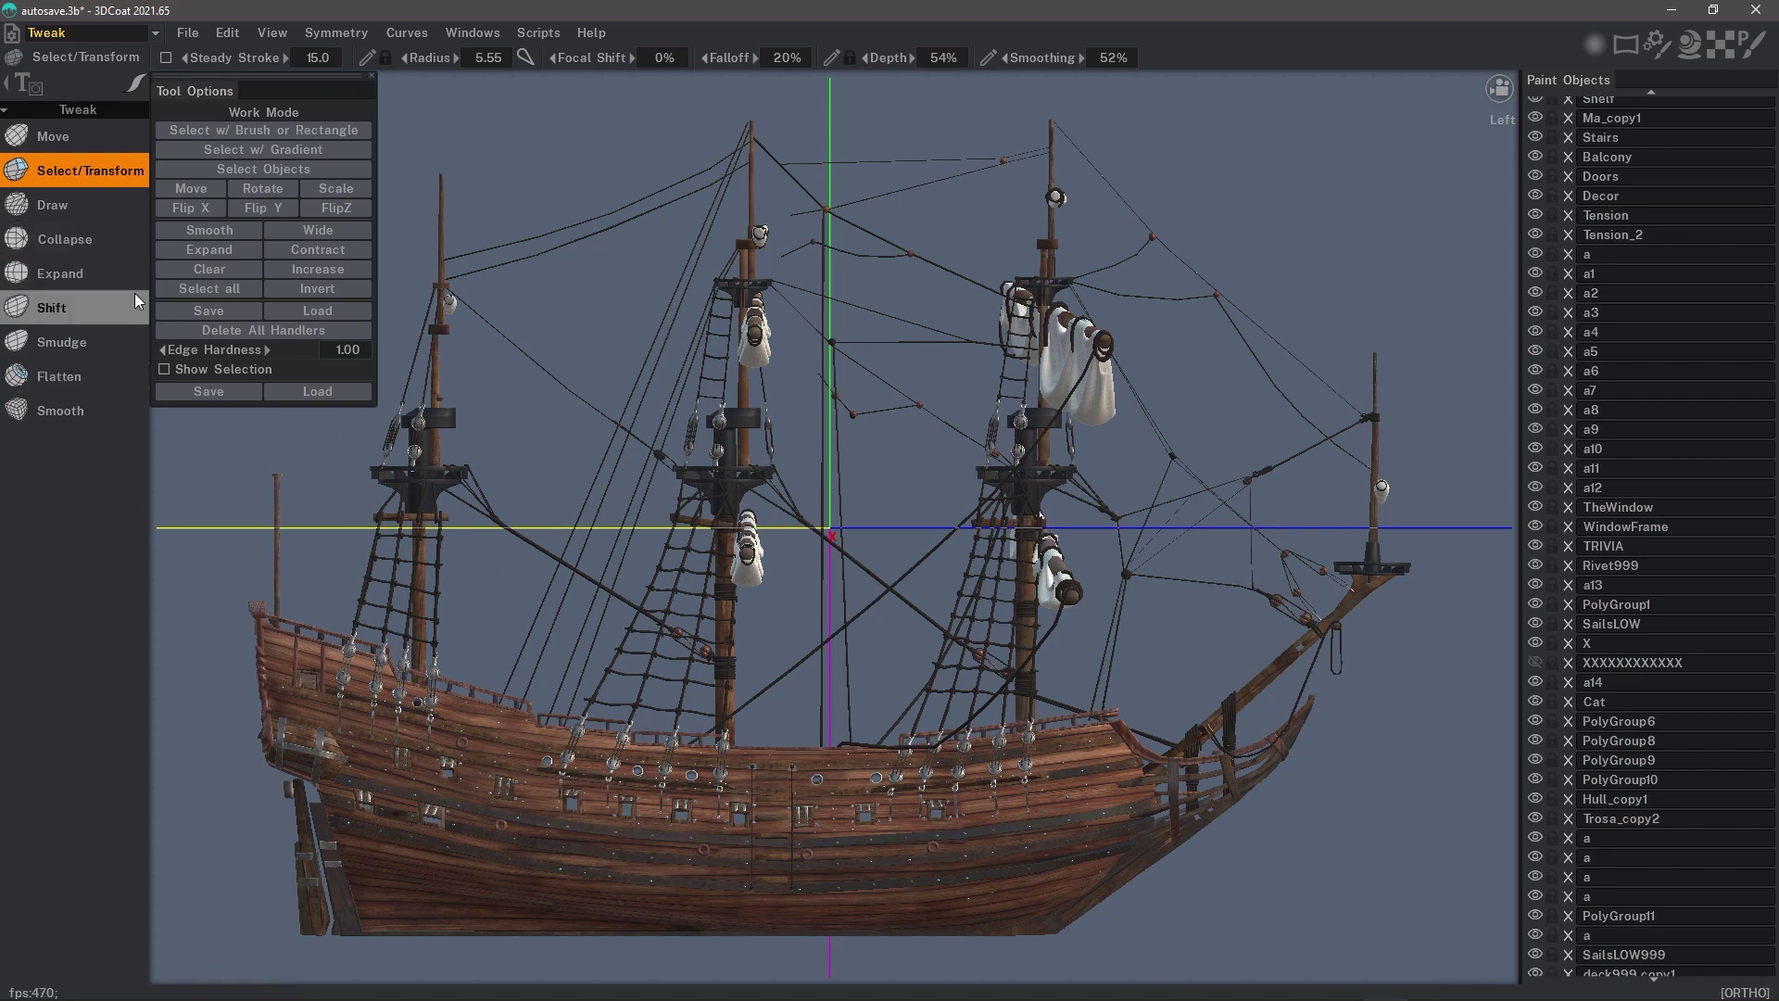
Switch to the UV room and look through its selection and UV commands.
click(126, 33)
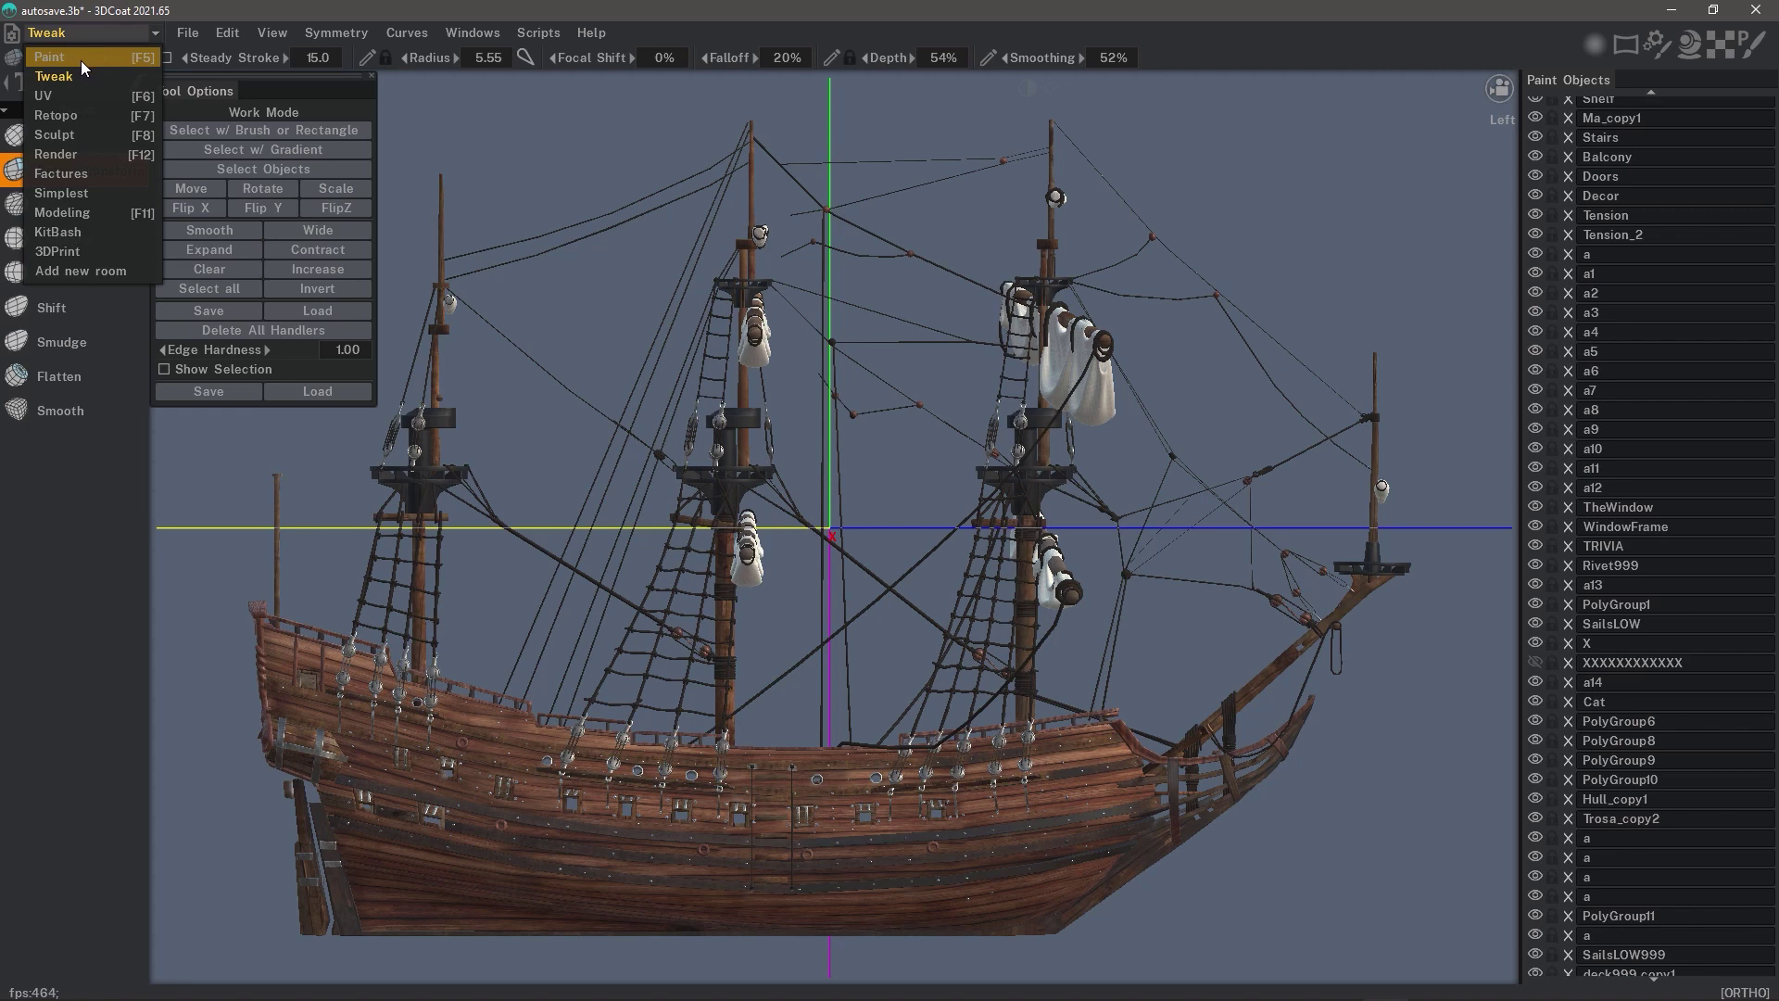
click(68, 94)
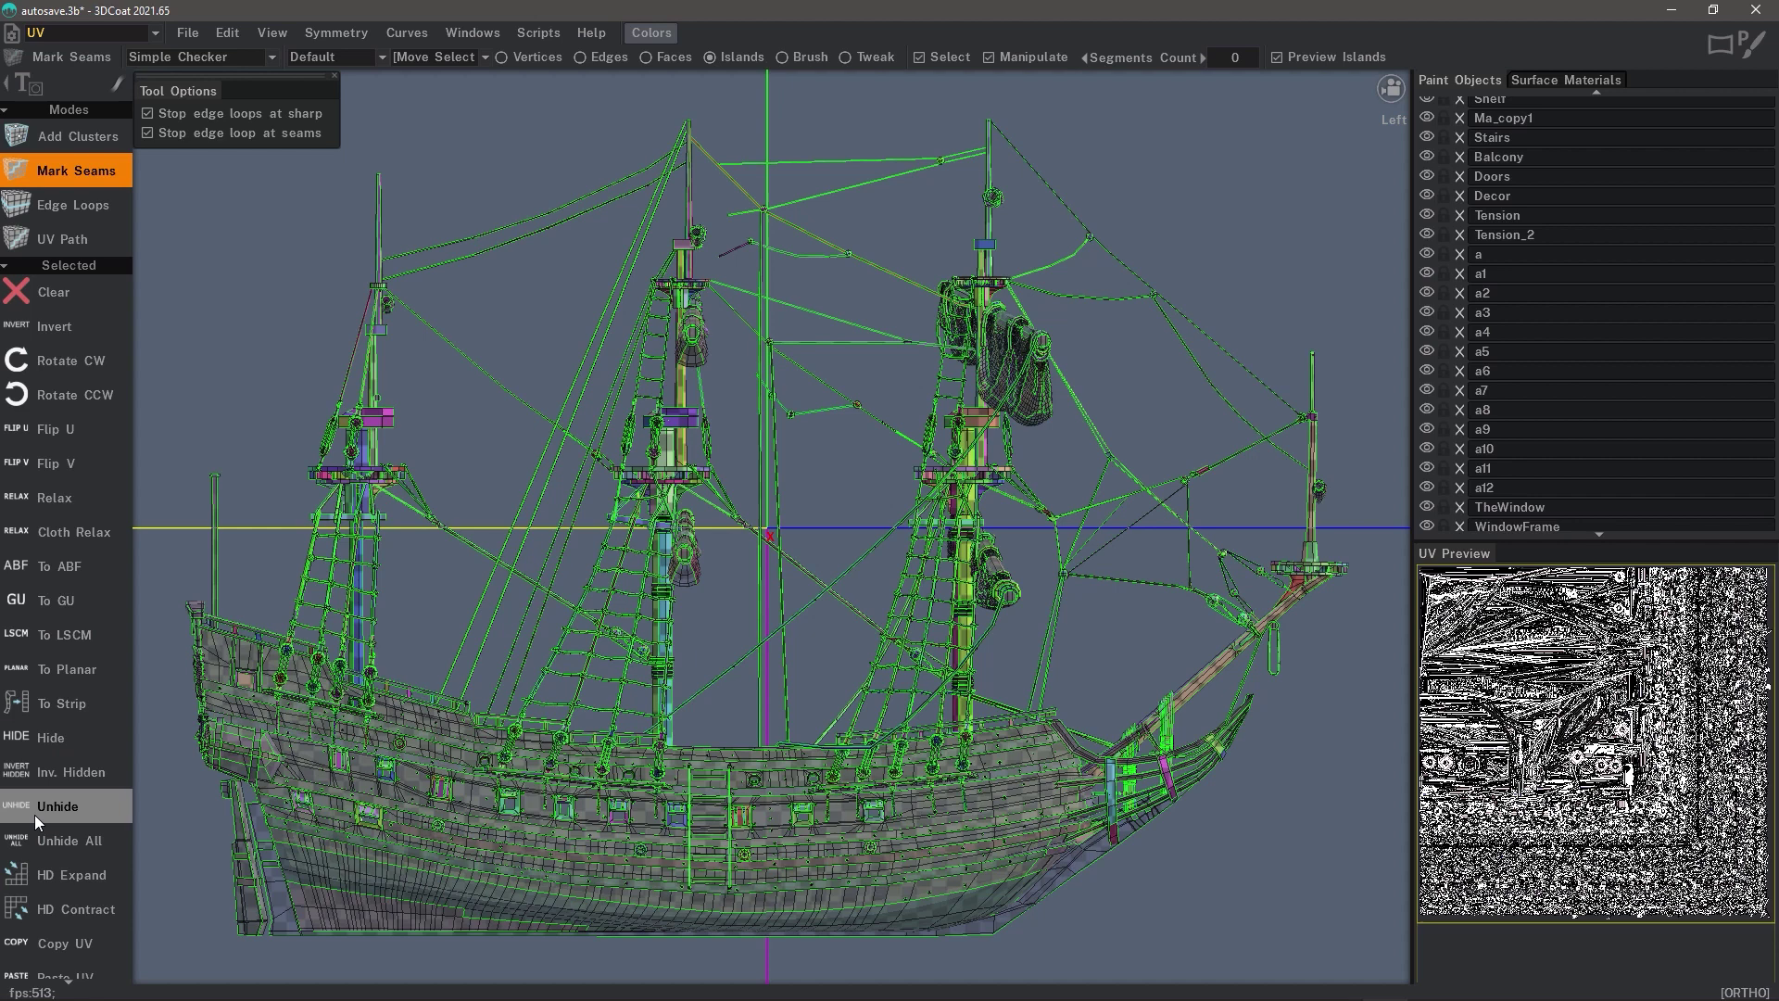
scroll(35, 814, down, 5)
scroll(87, 871, down, 4)
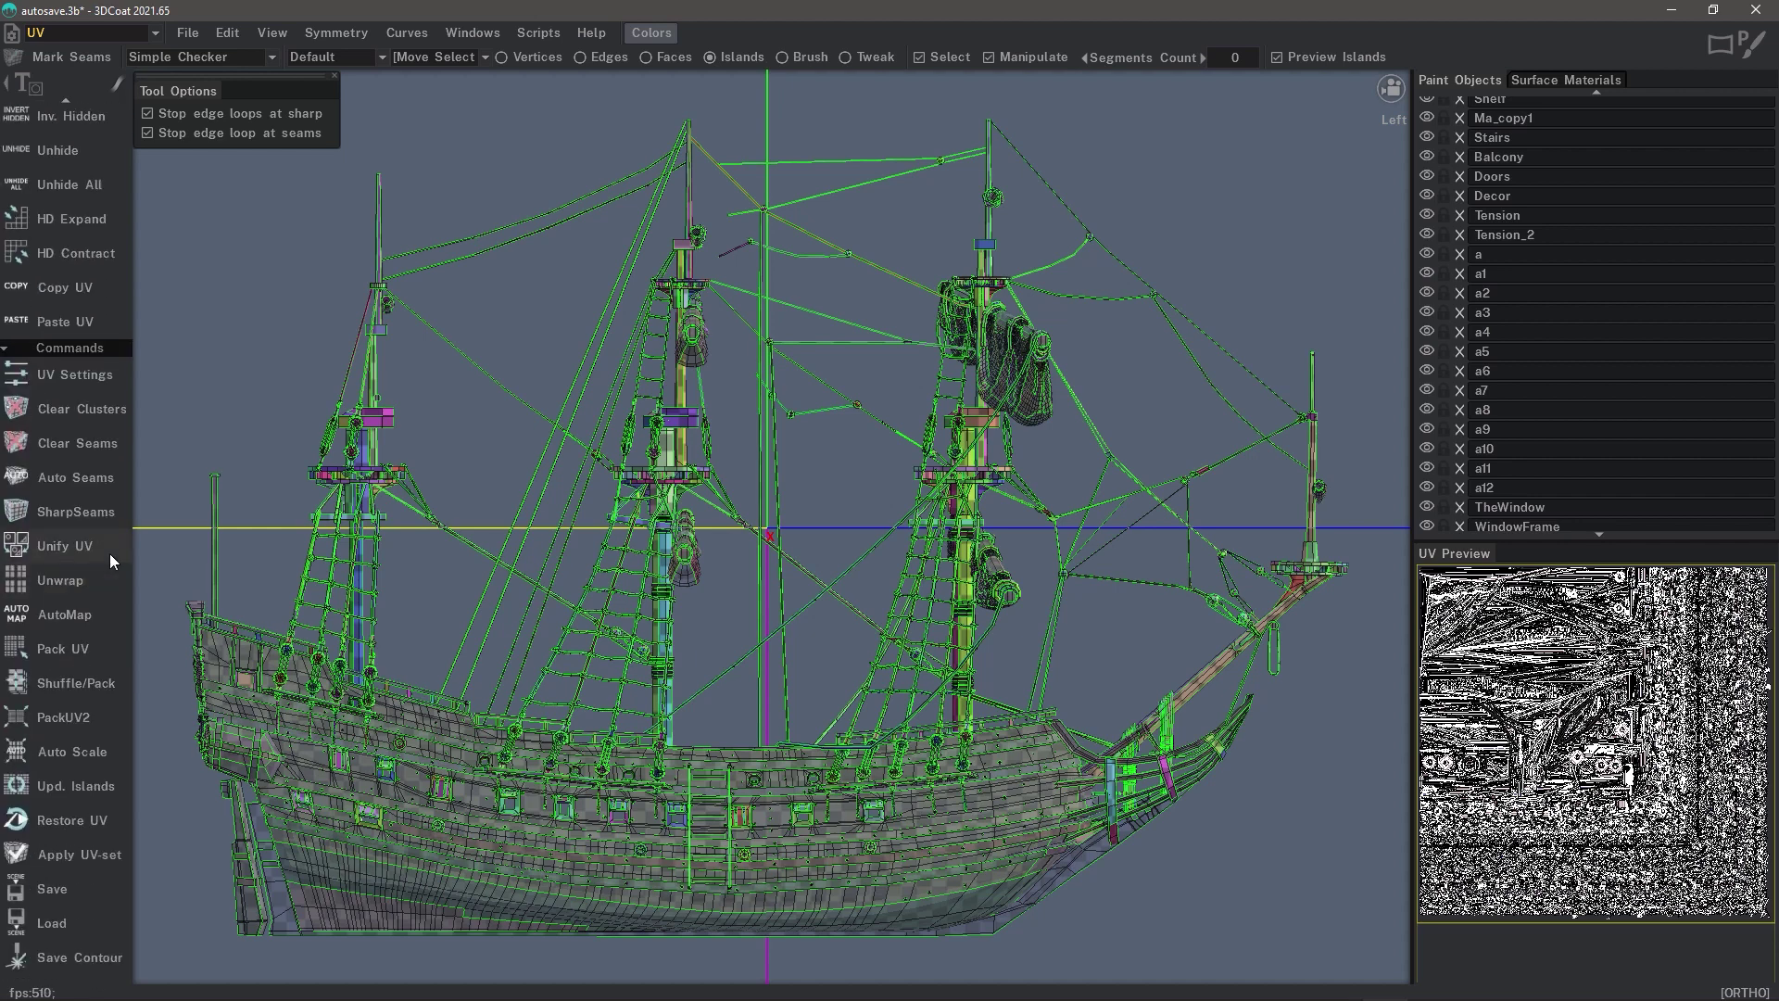
click(70, 845)
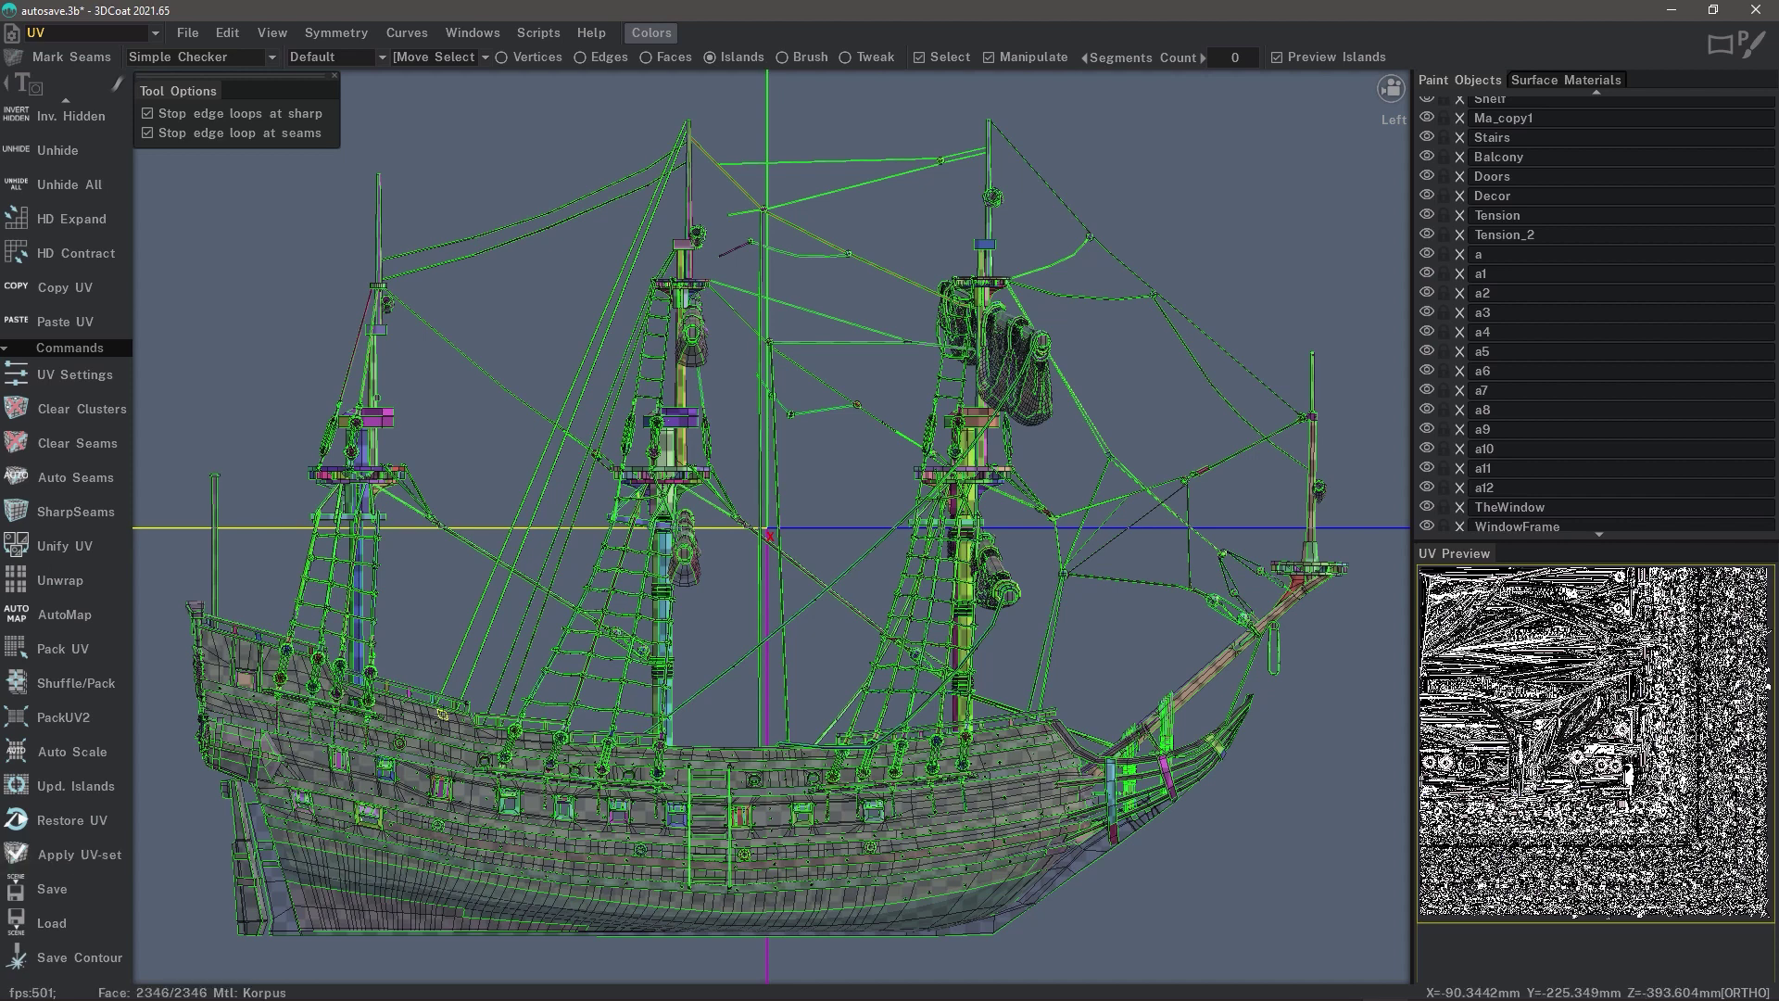
Switch to the Retopo room, review the checker display options and activate the Mark Seams tool.
click(104, 31)
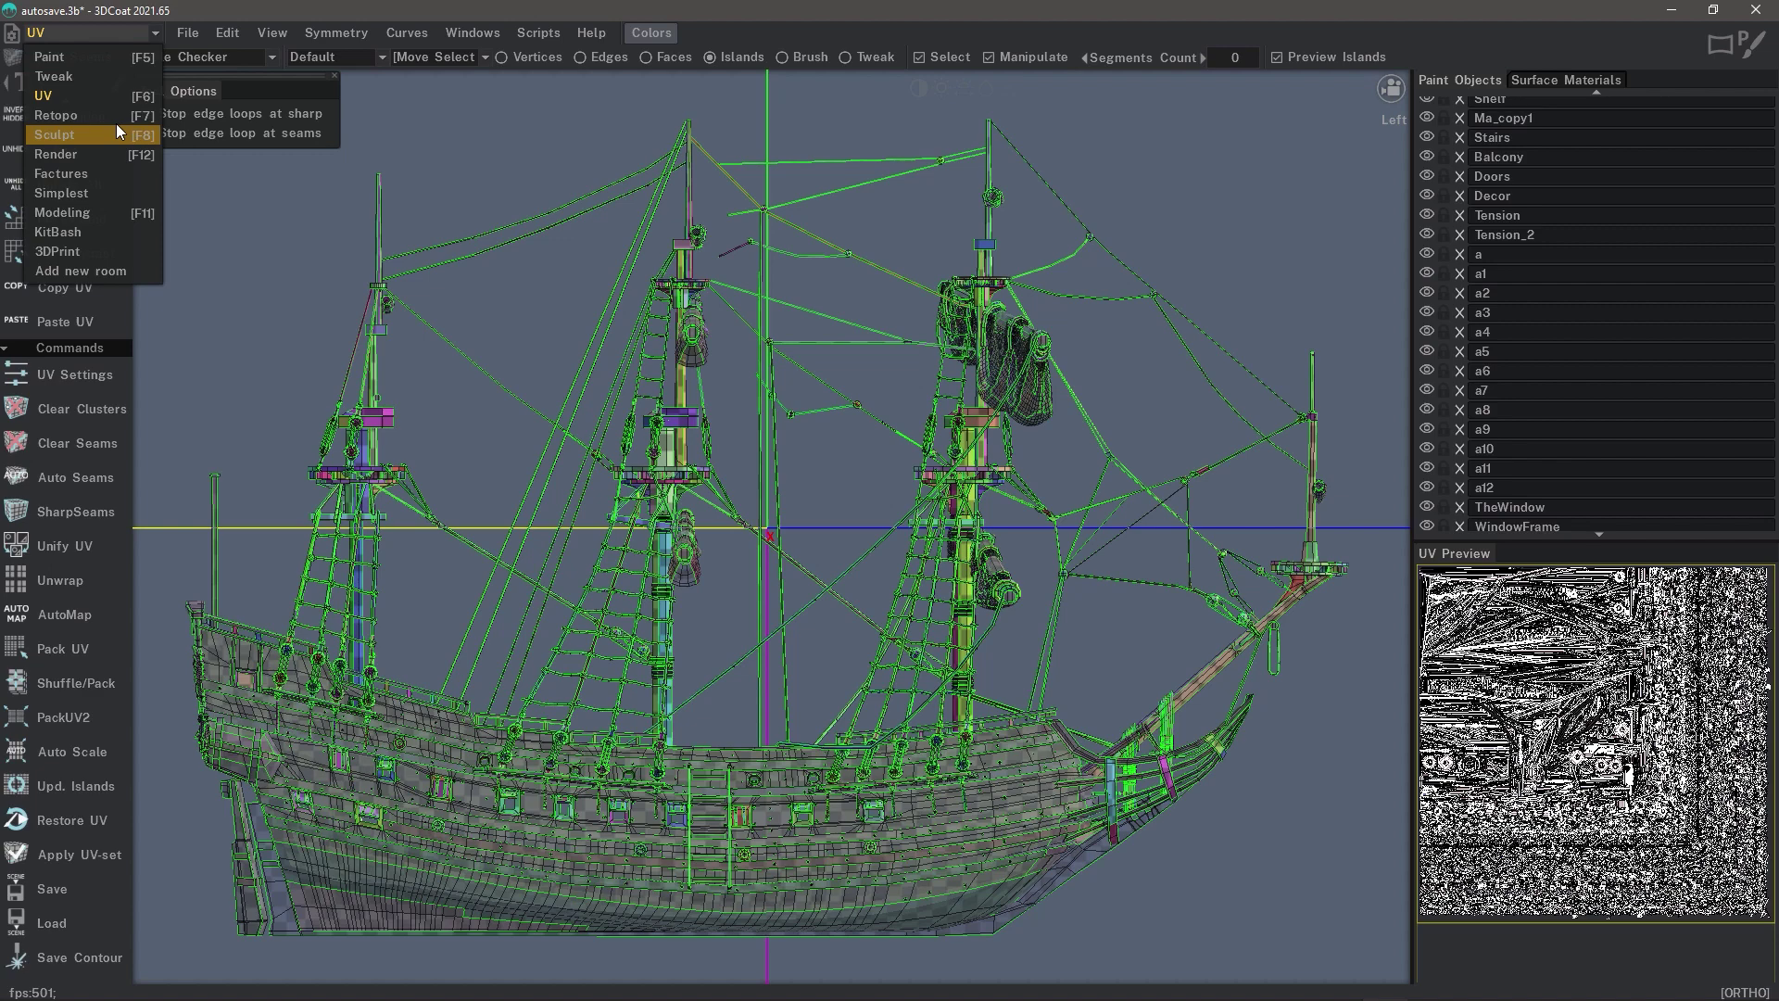
key(F7)
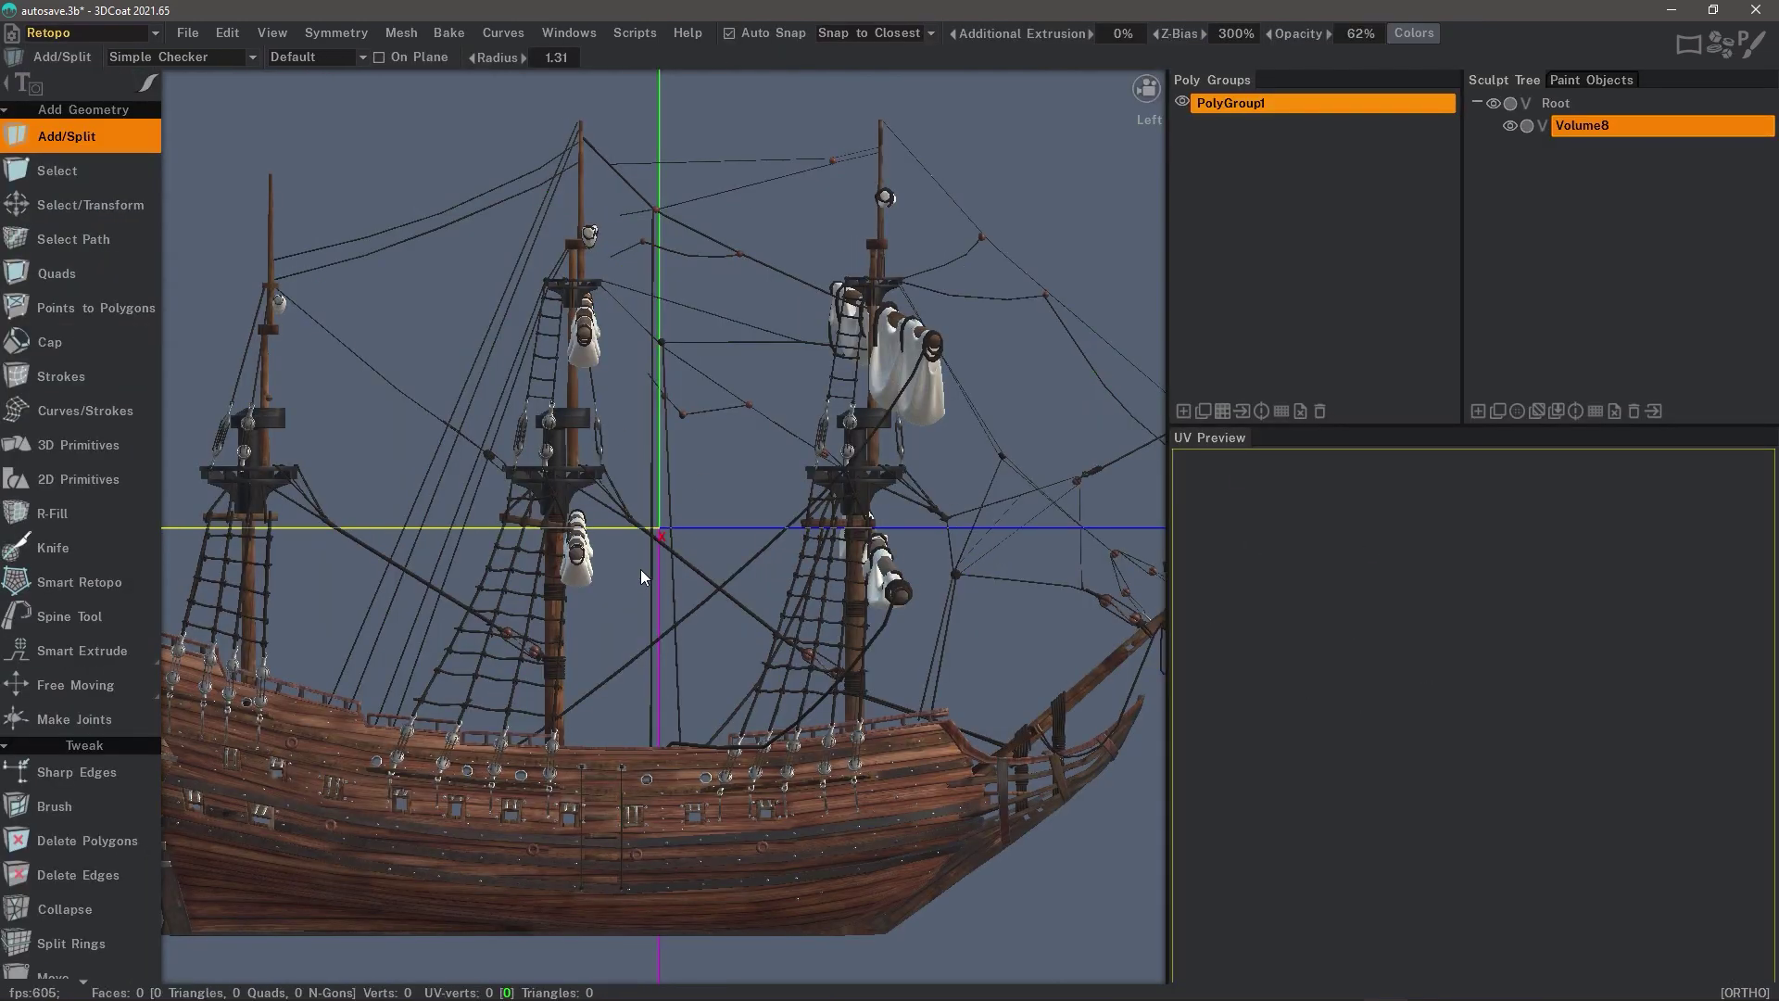
scroll(667, 570, down, 2)
scroll(694, 570, down, 3)
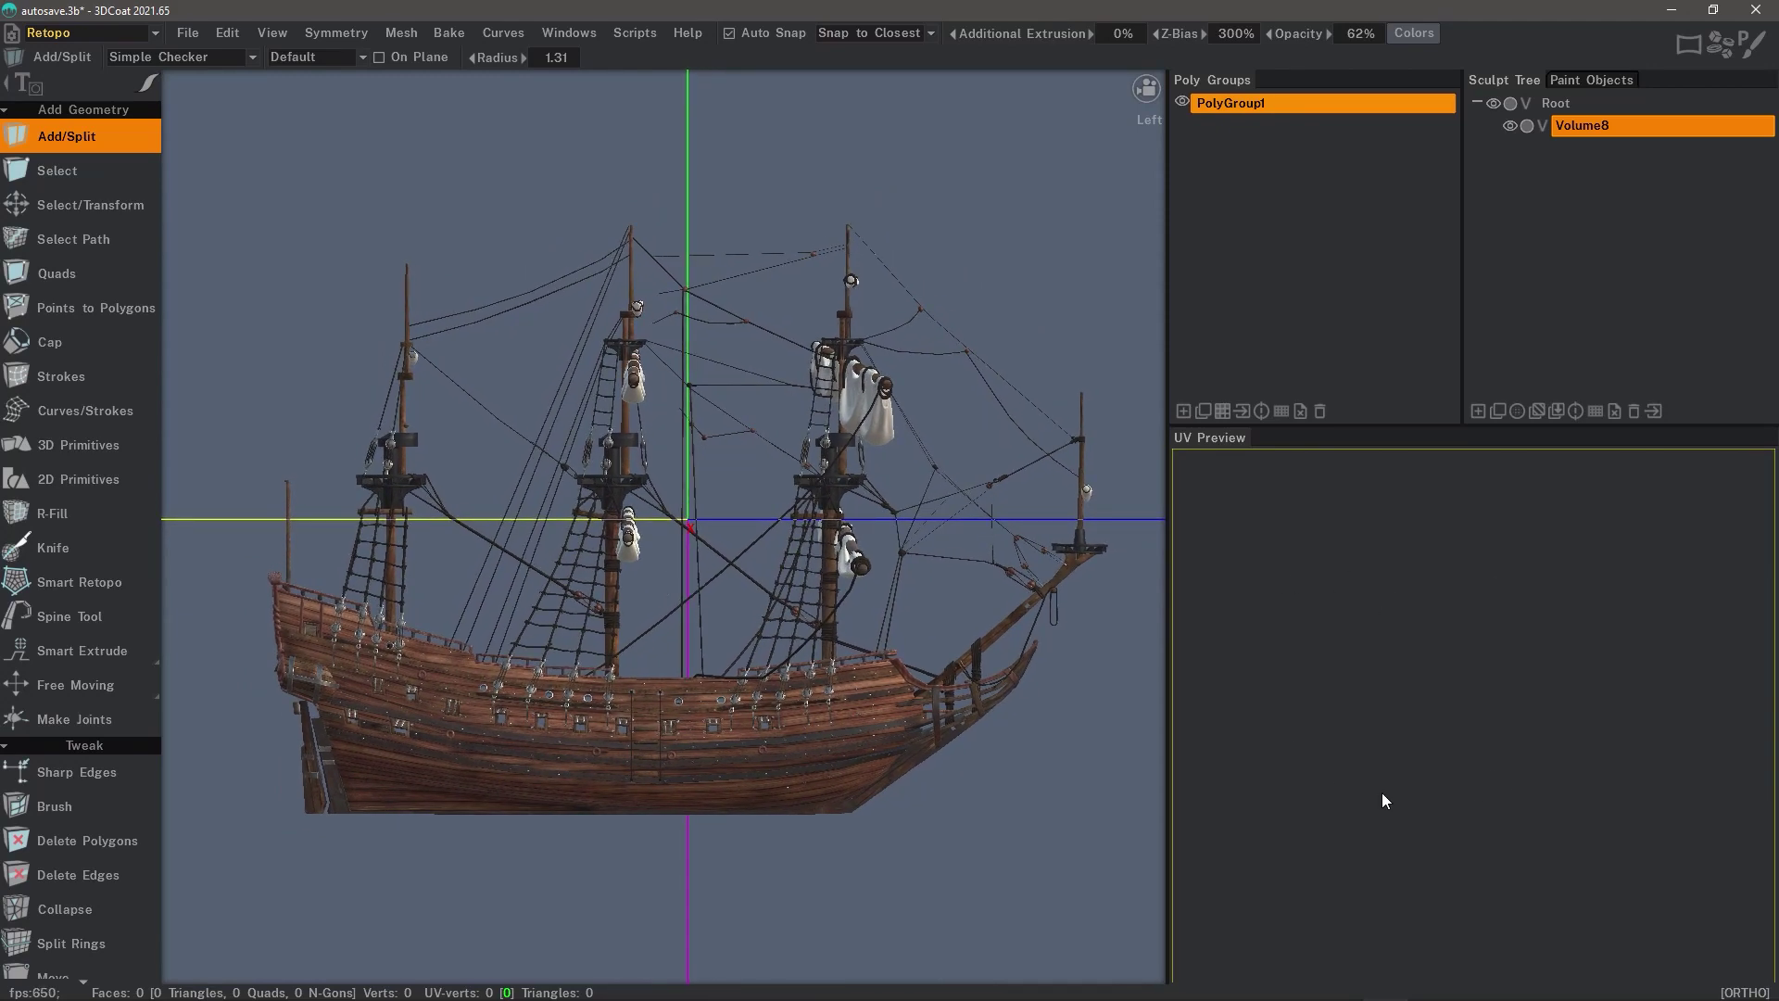
click(210, 56)
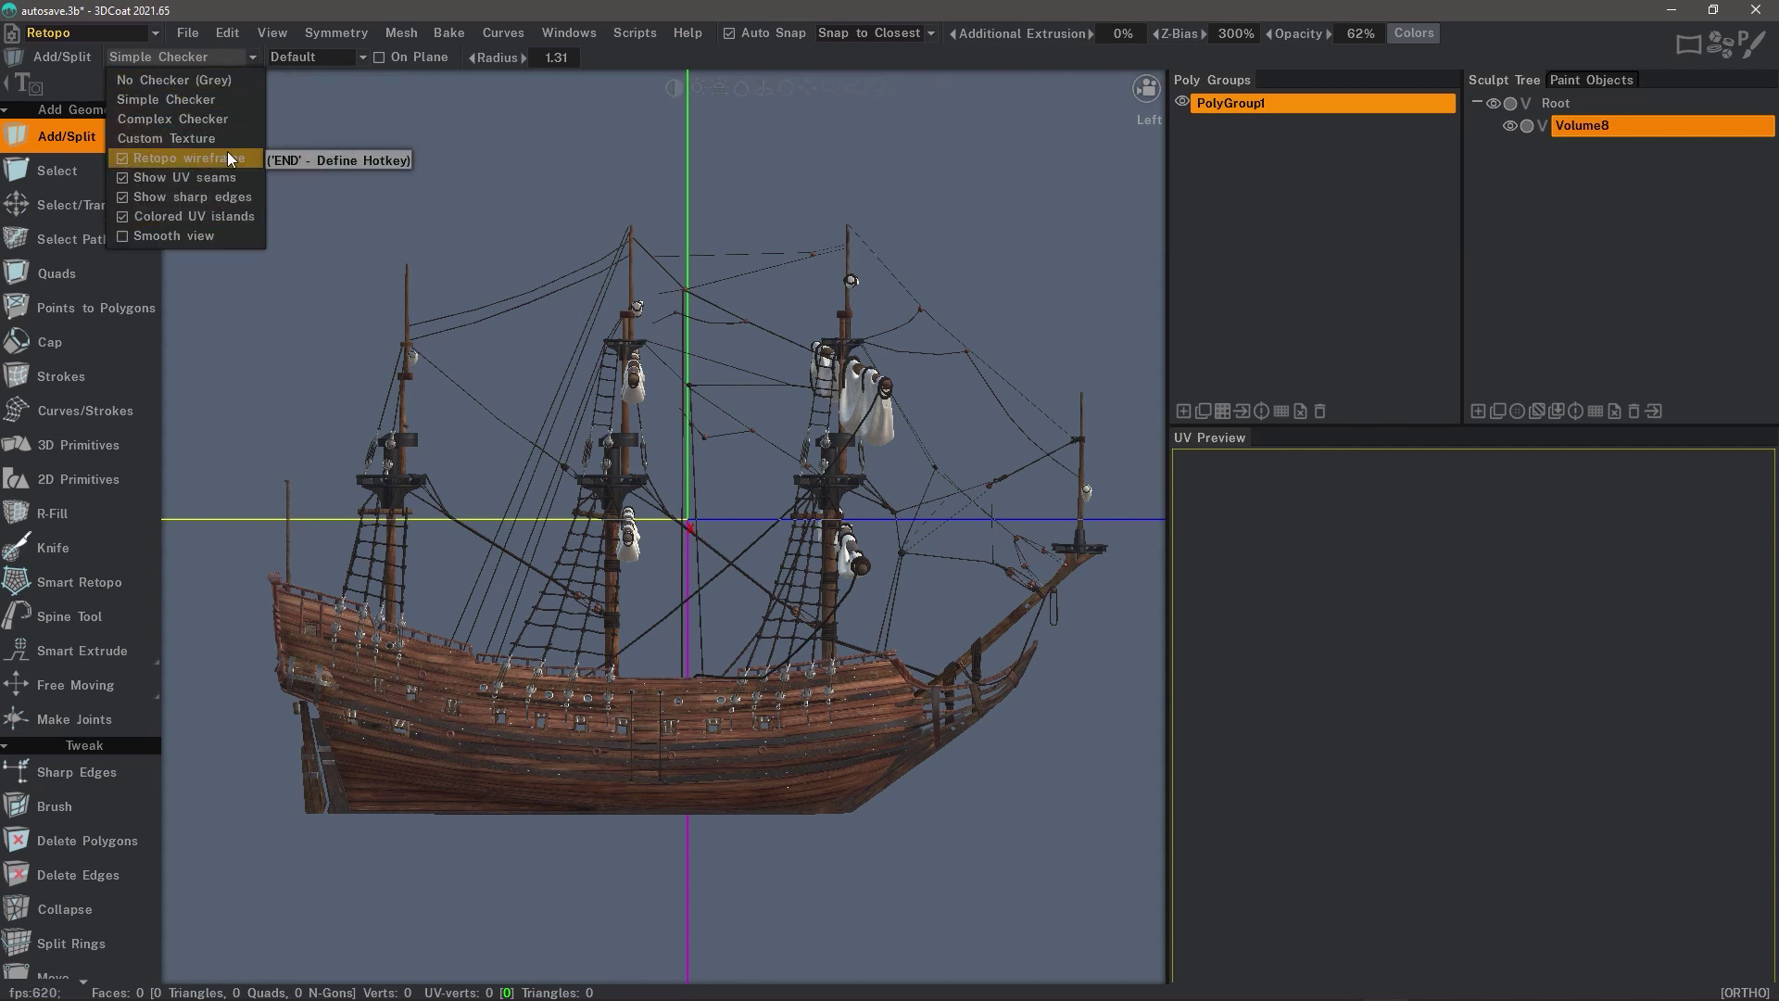
click(330, 56)
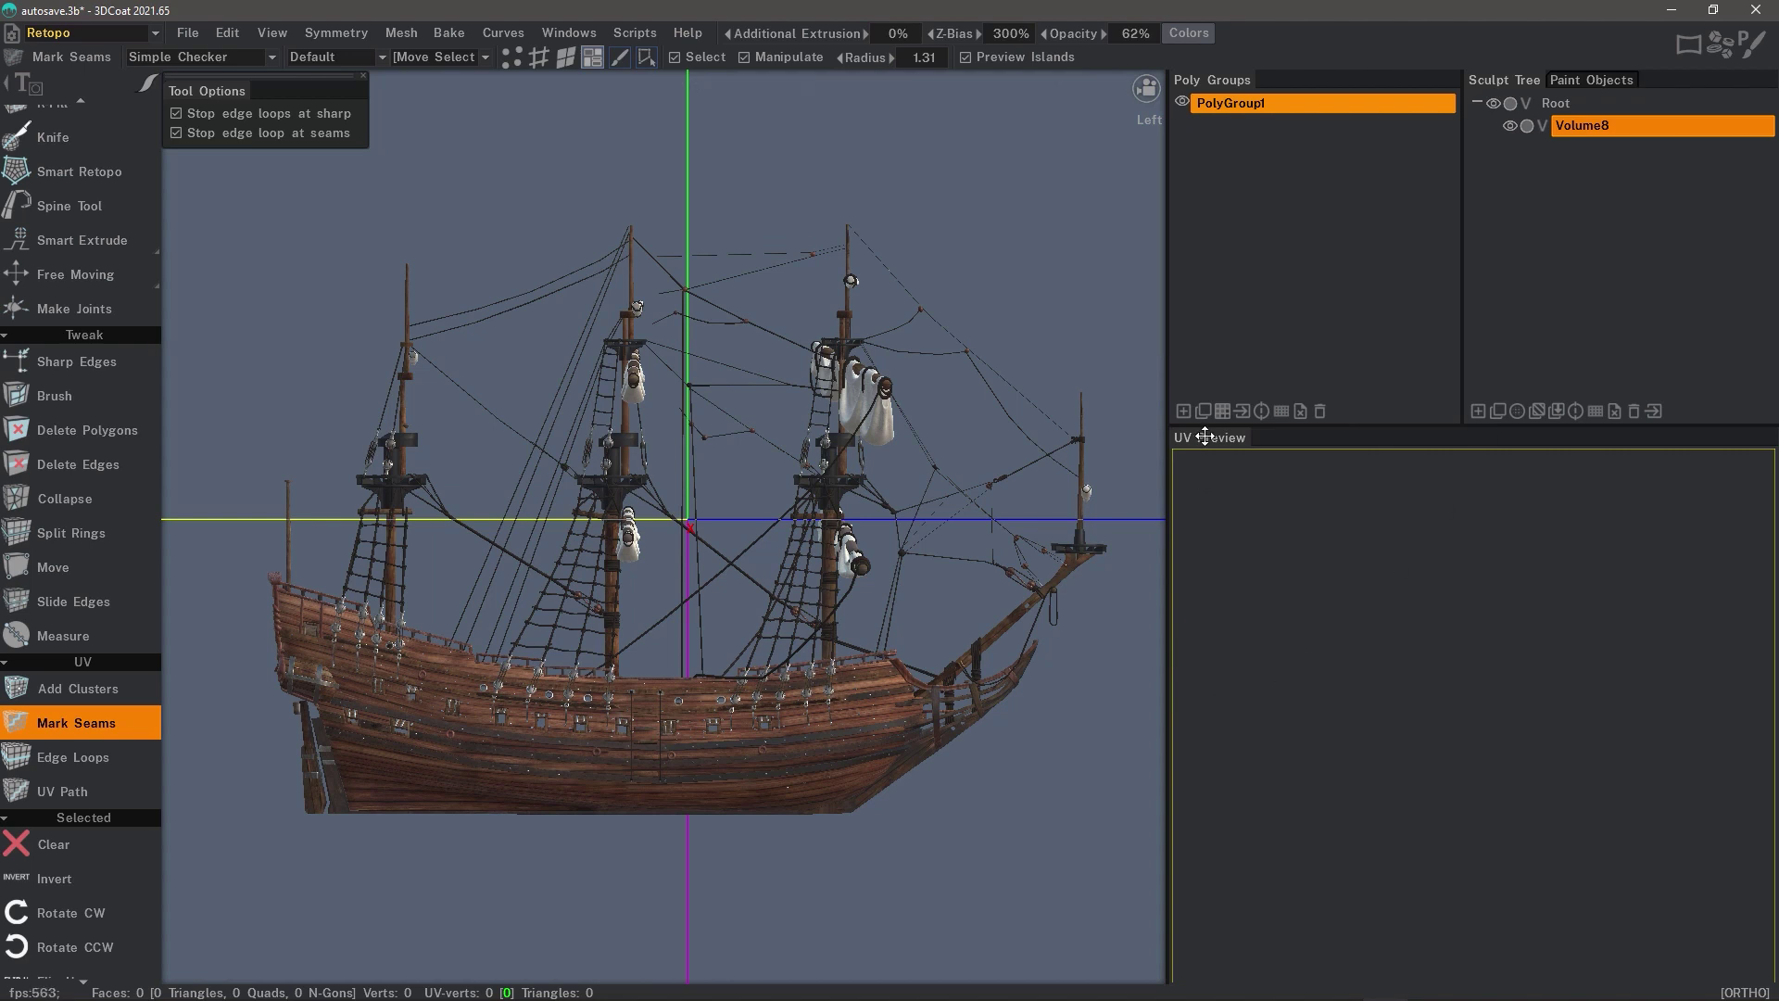
Undock the UV Preview panel in the Retopo room and close it.
click(571, 33)
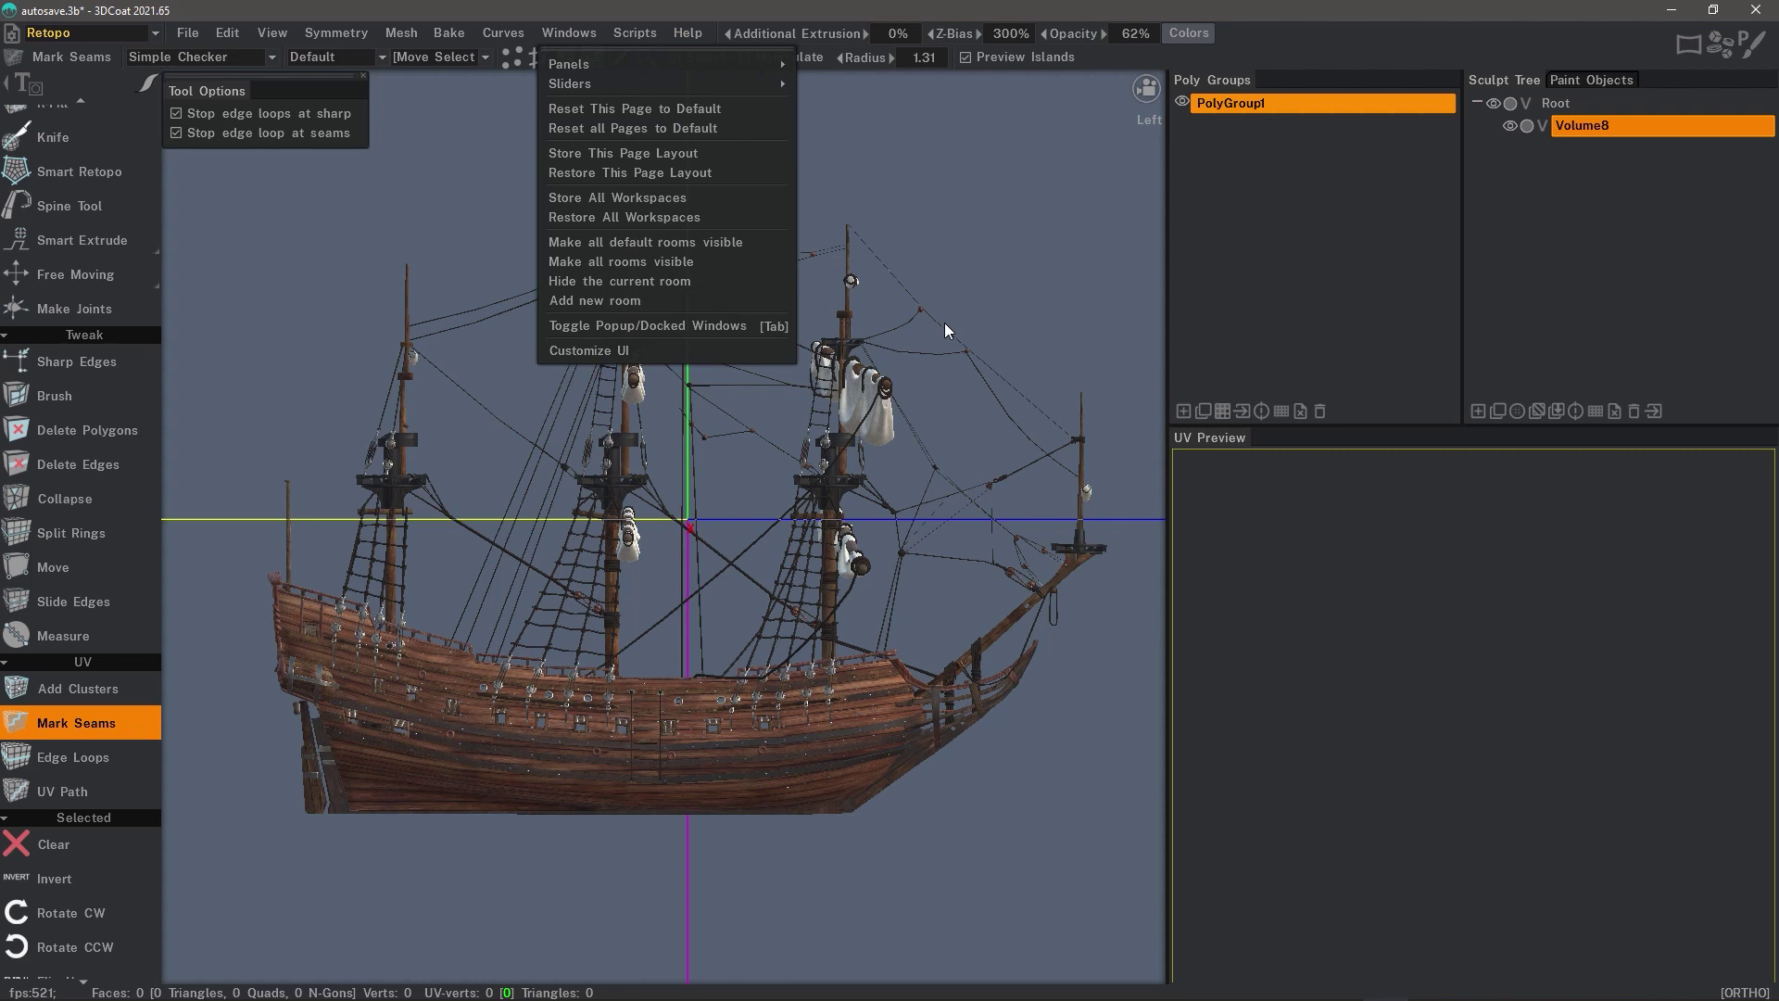
click(1165, 618)
drag(1232, 436, 525, 349)
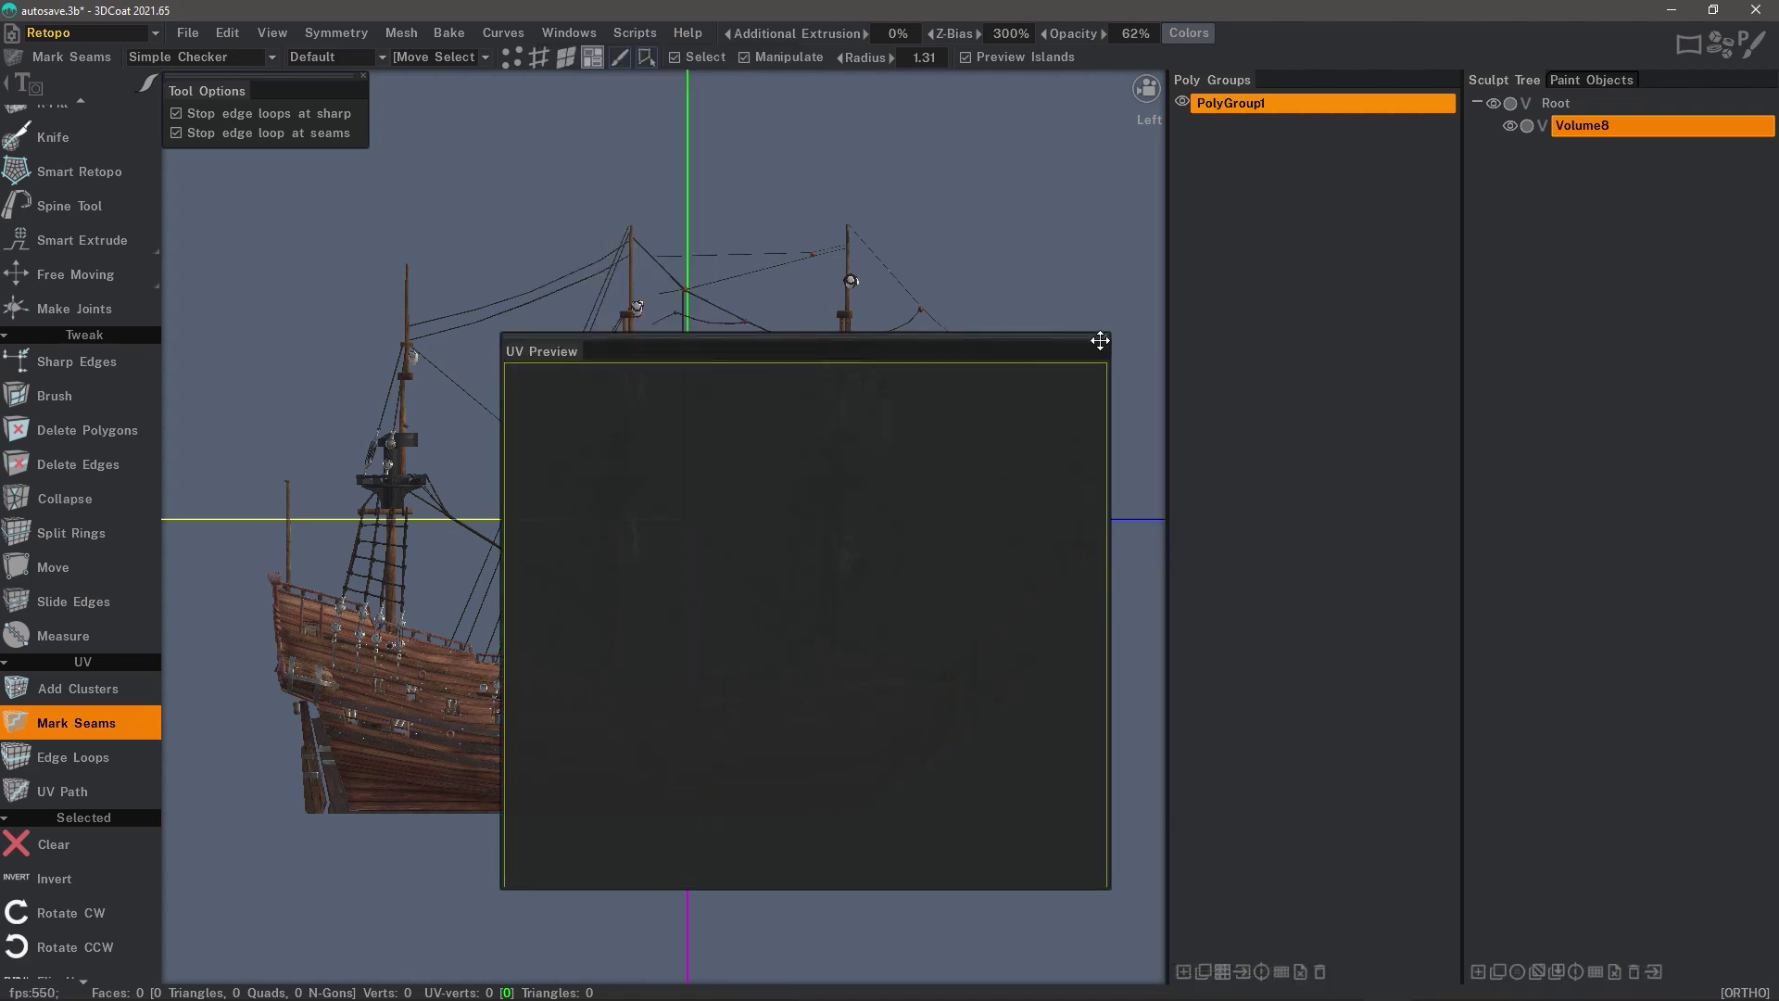
click(569, 32)
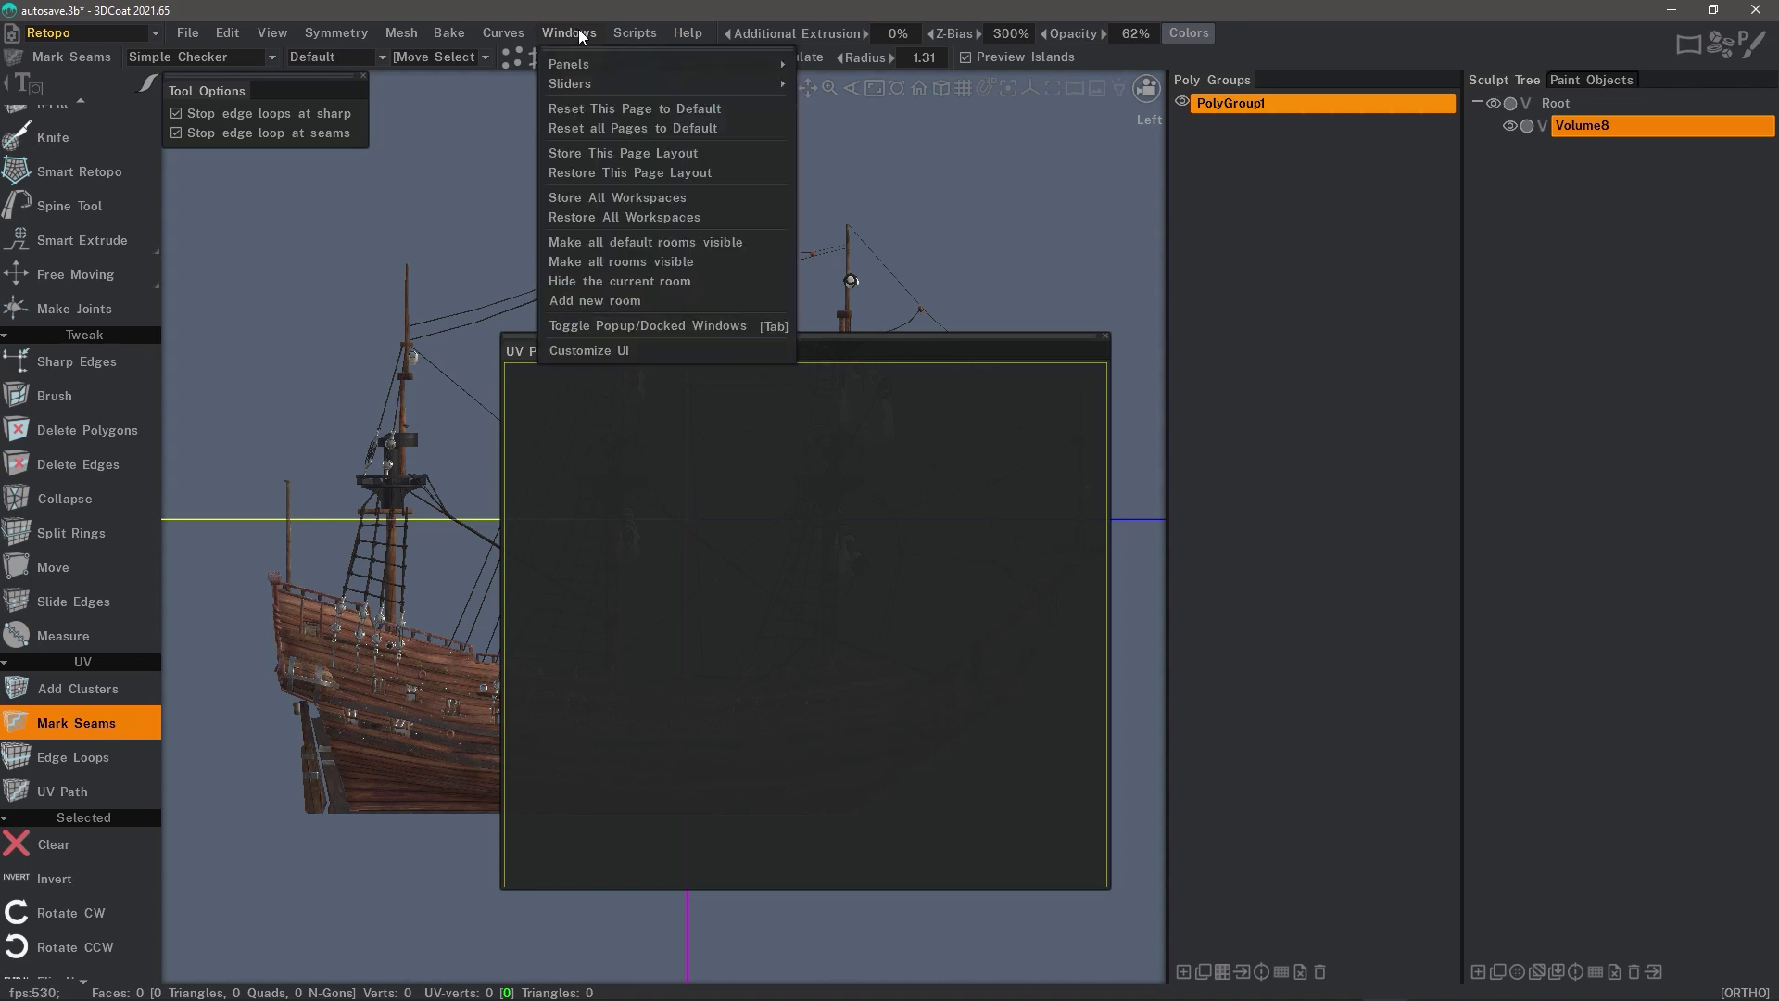
mouse_move(576, 61)
click(367, 602)
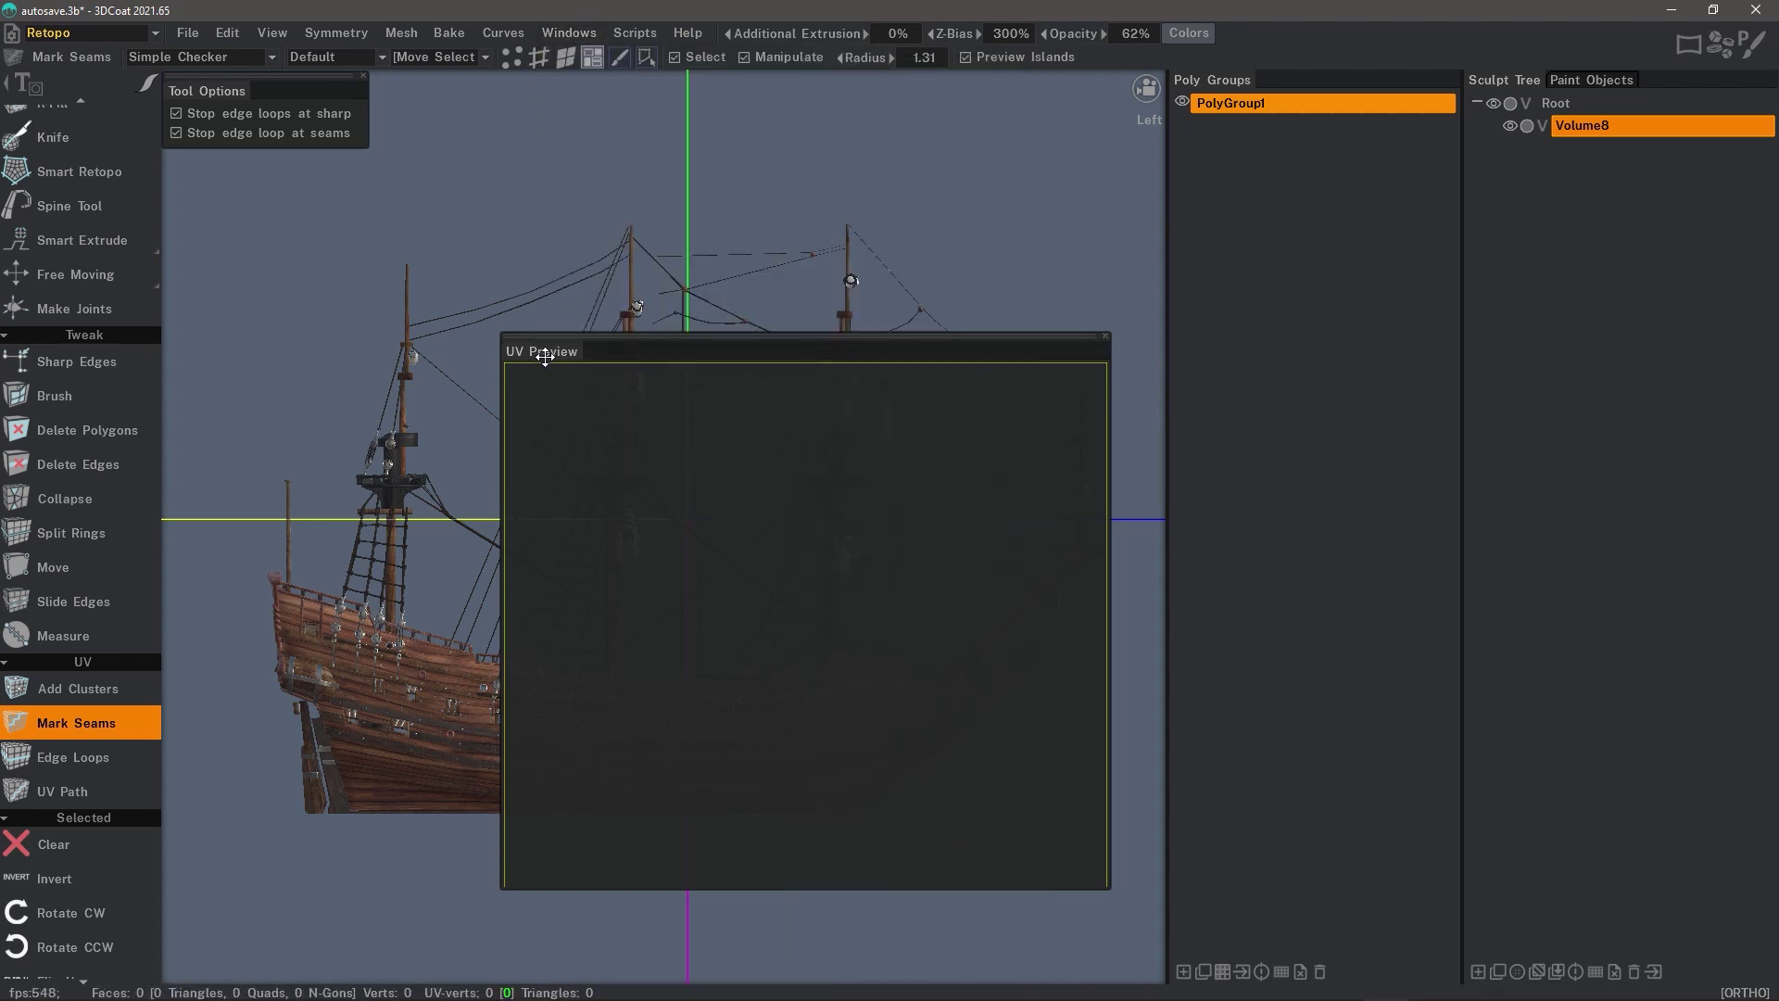
click(1106, 336)
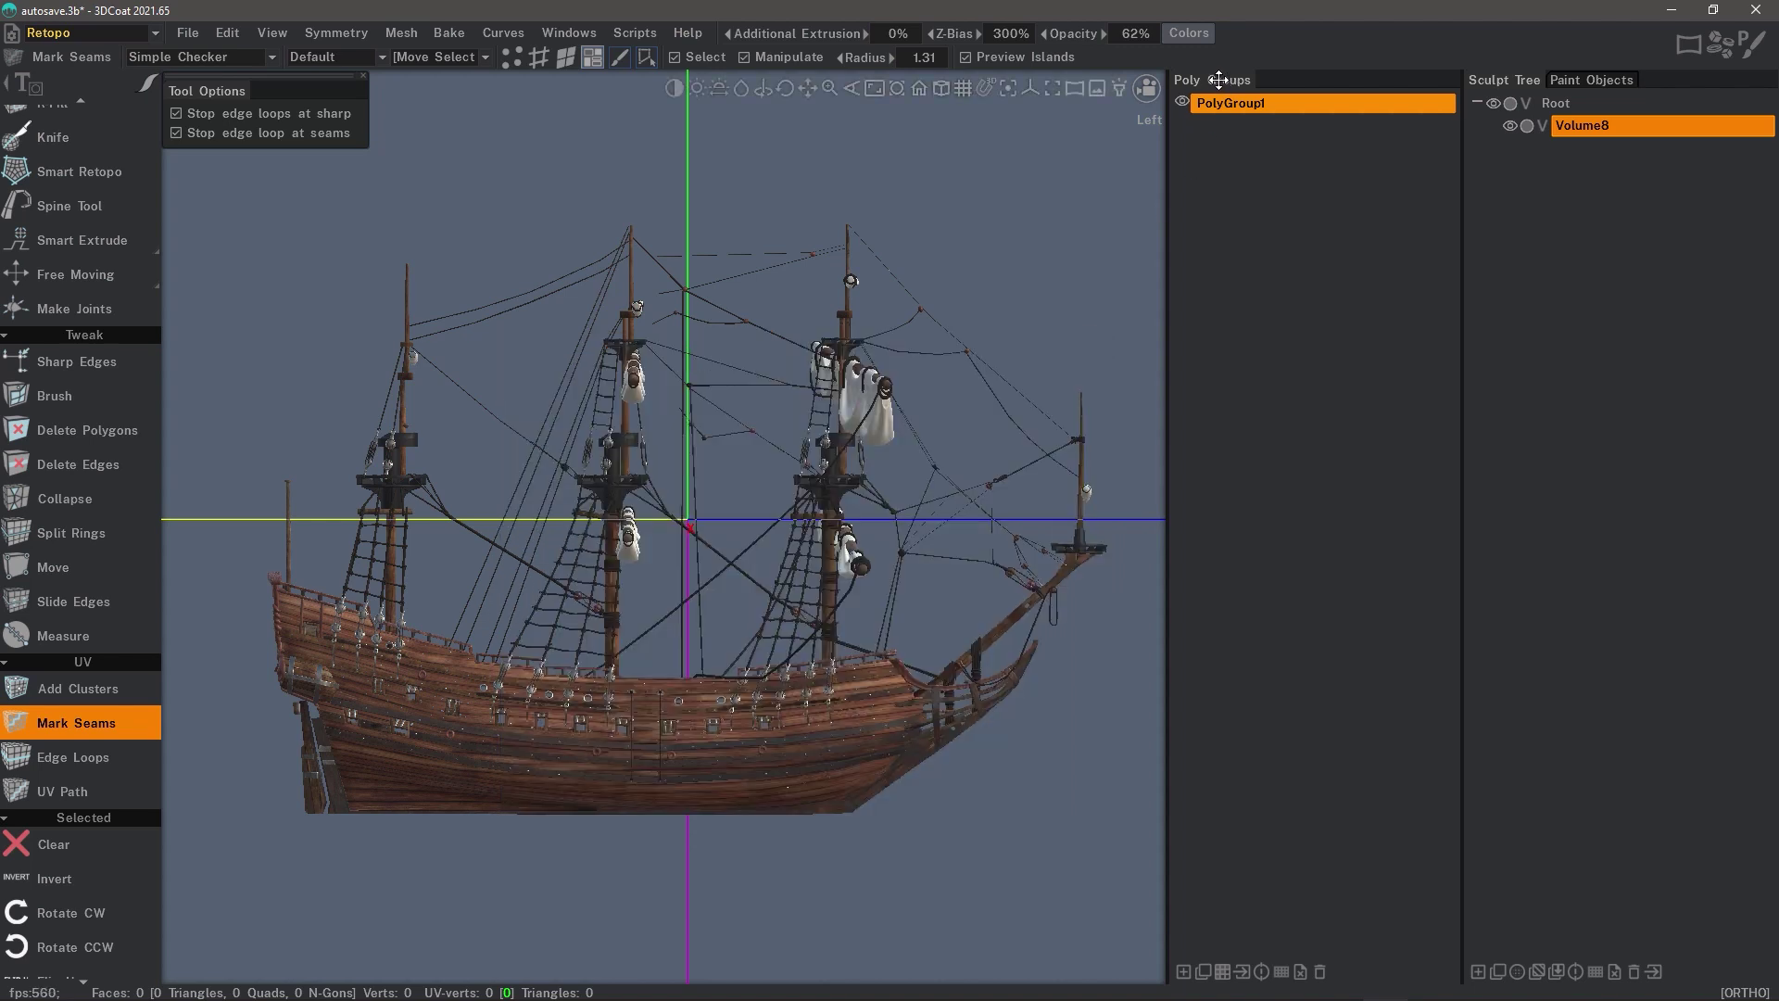
Dock Sculpt Tree and Paint Objects together beneath Poly Groups and narrow the panel column to enlarge the viewport.
mouse_move(1503, 80)
mouse_down()
mouse_move(1270, 368)
mouse_move(1286, 780)
mouse_move(1262, 869)
mouse_up()
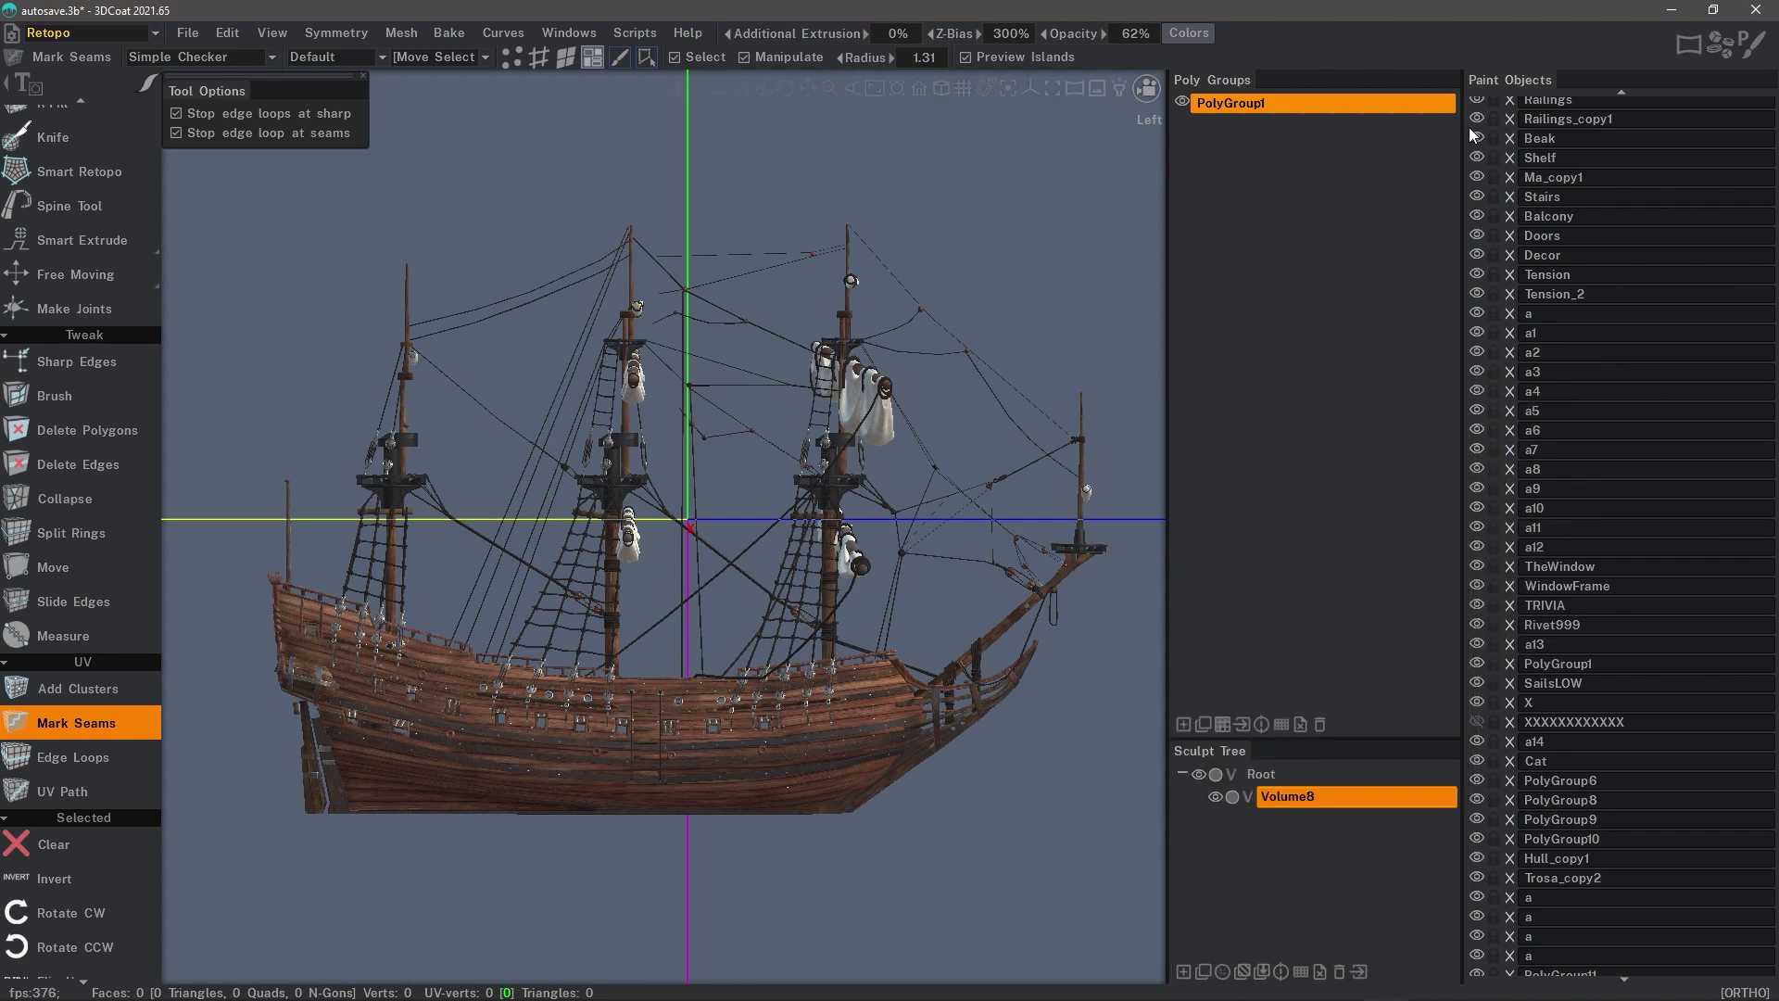
mouse_move(1515, 79)
mouse_down()
mouse_move(1432, 289)
mouse_move(1331, 750)
mouse_up()
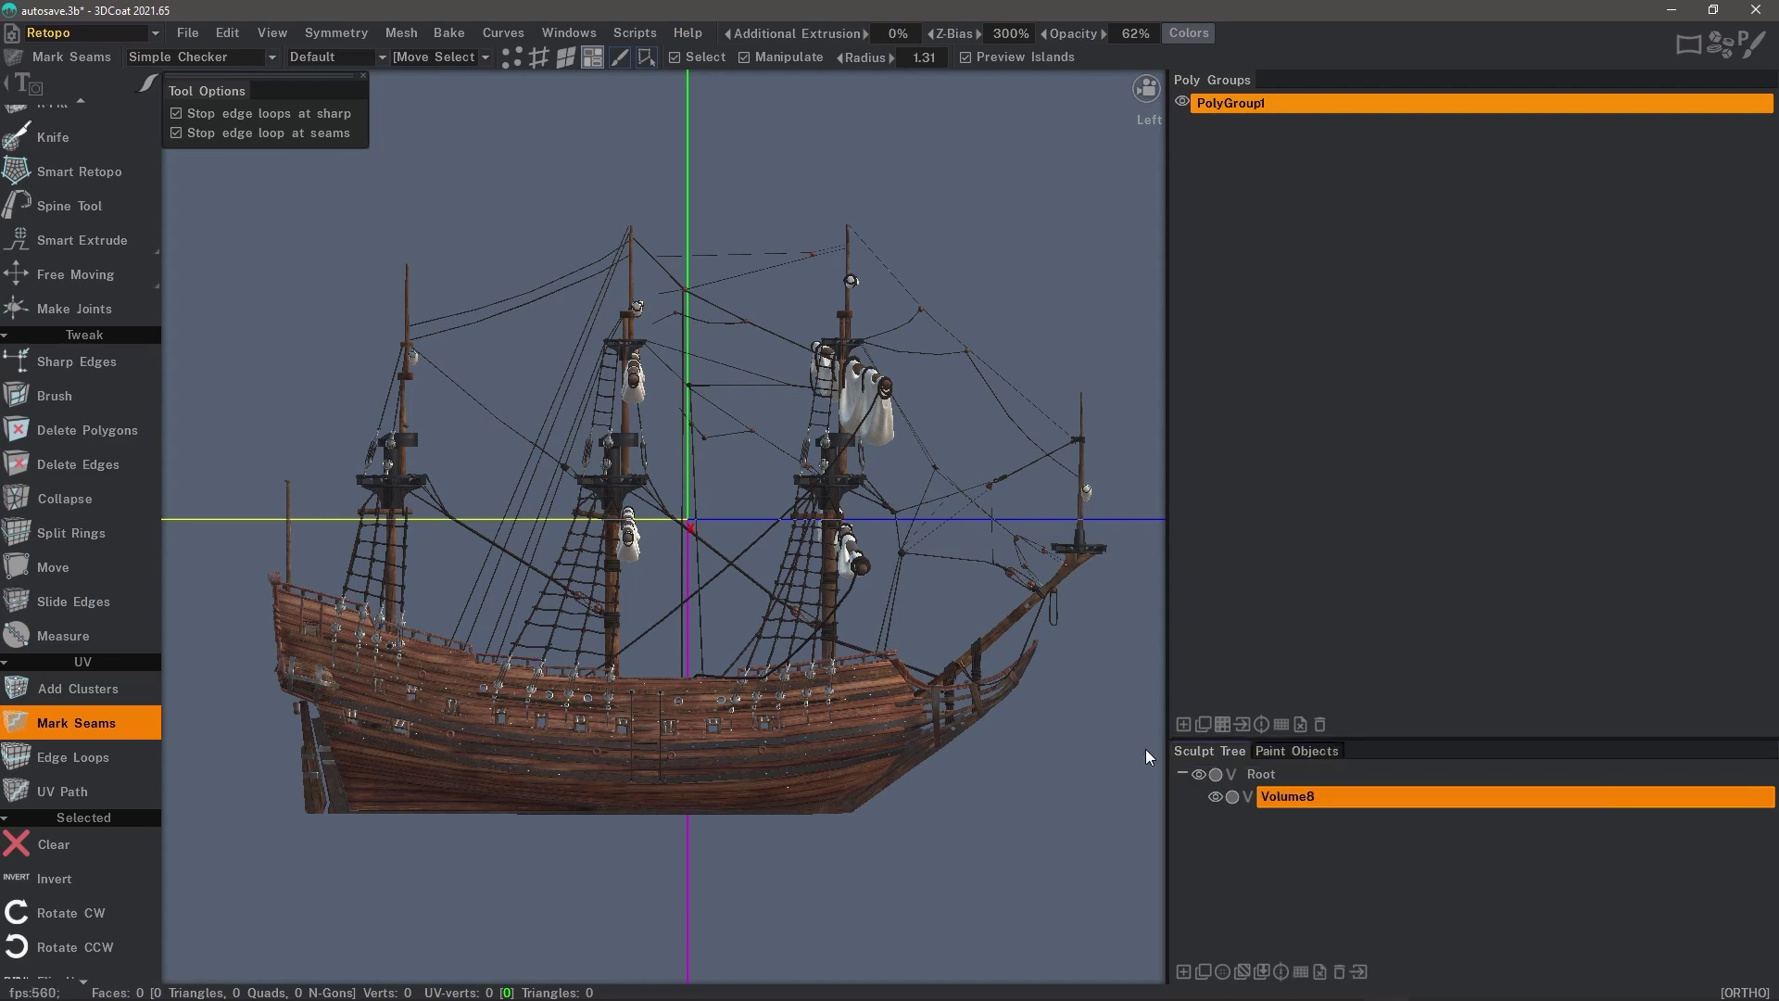
drag(1166, 673, 1470, 674)
drag(1668, 738, 1681, 554)
drag(1466, 461, 1518, 461)
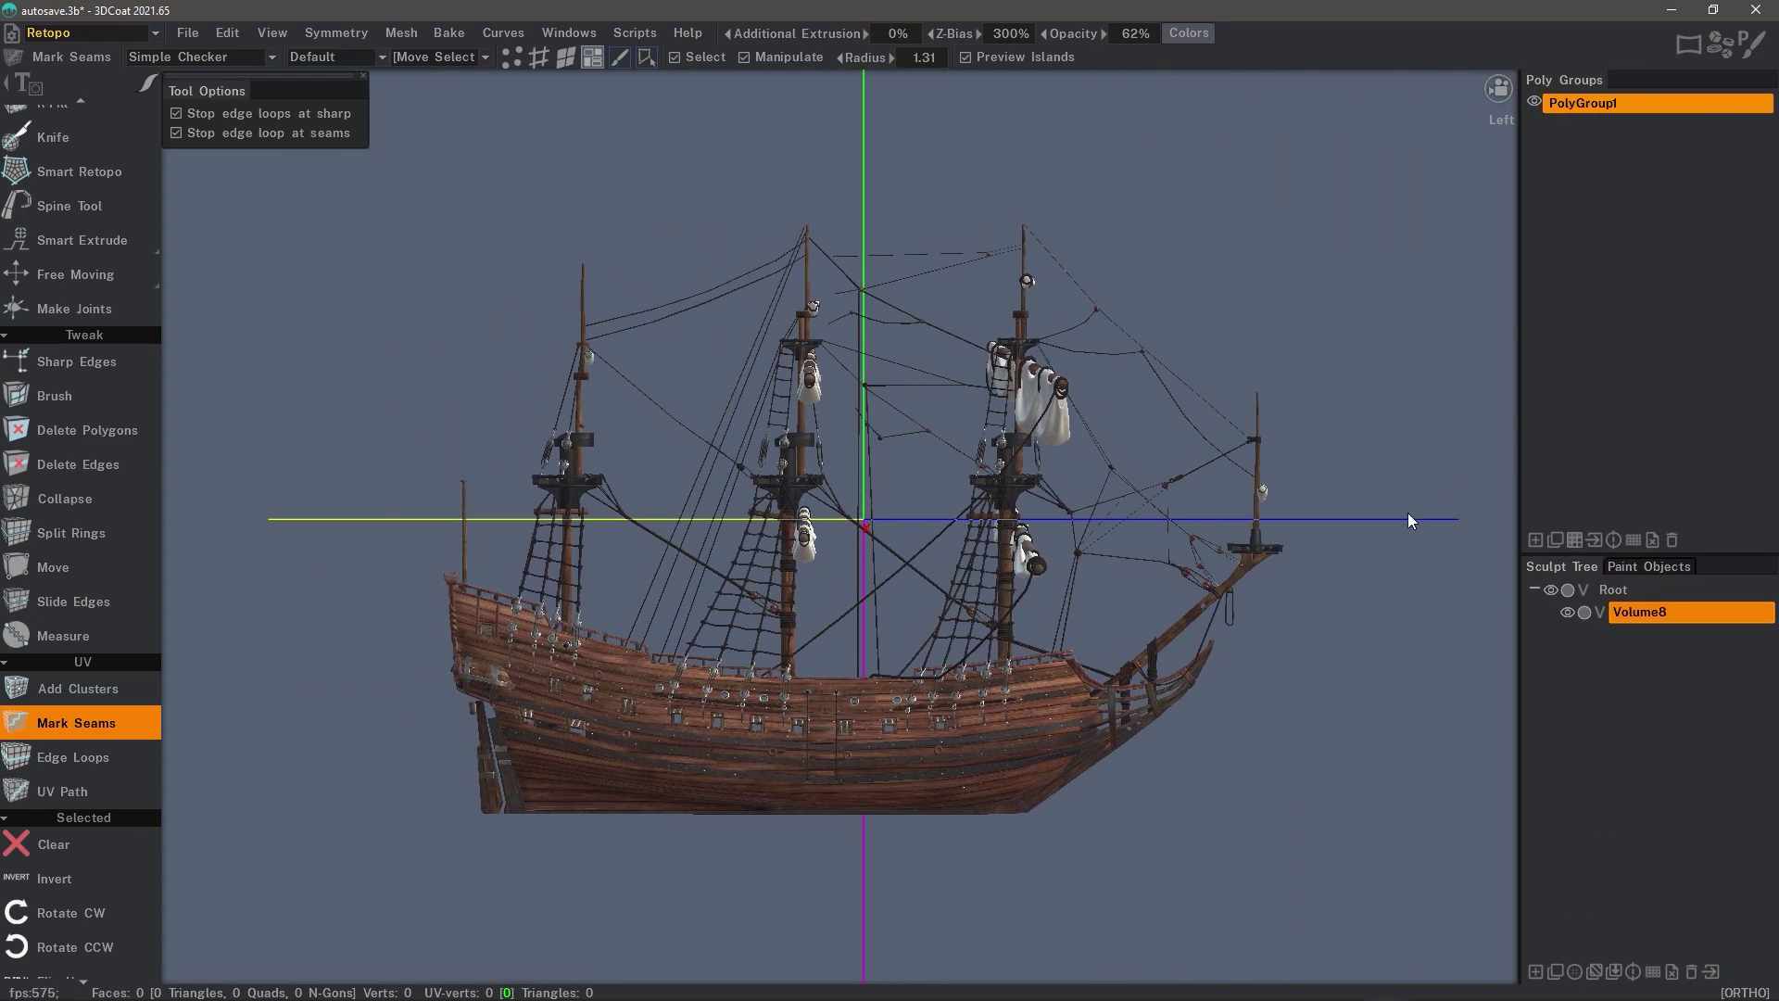
scroll(111, 426, up, 5)
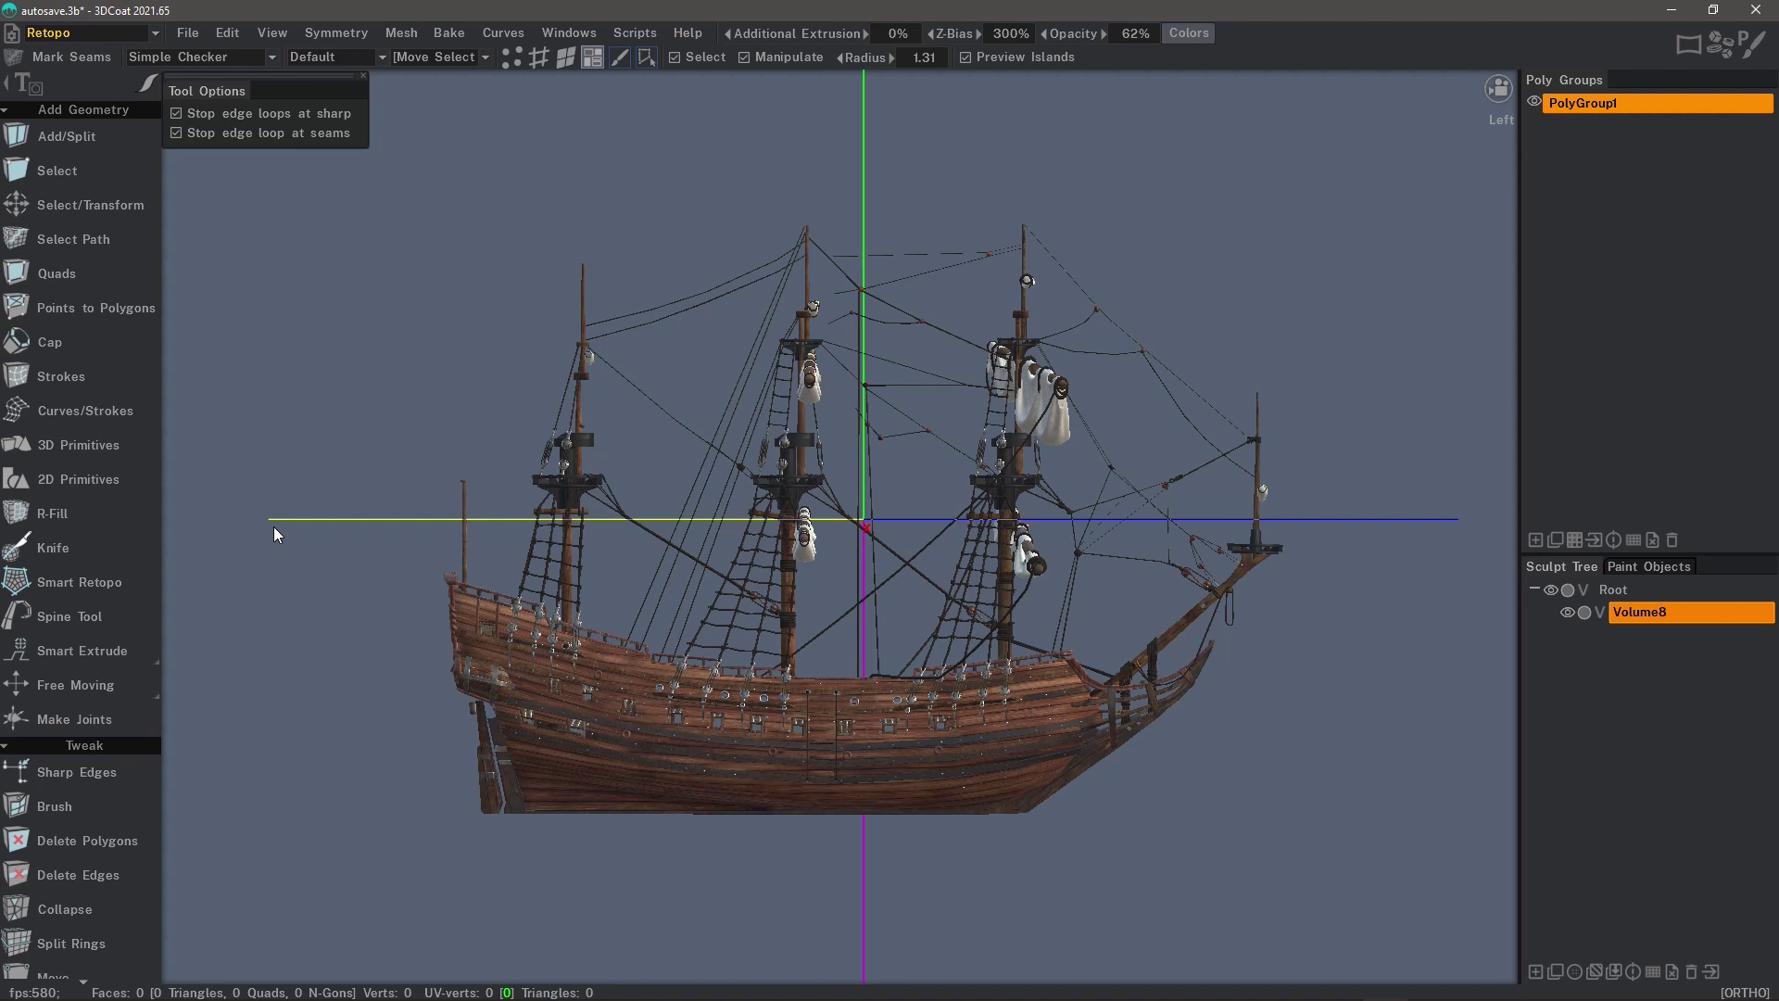
Collapse the Retopo room's tool list to enlarge the viewport and restore it.
click(9, 84)
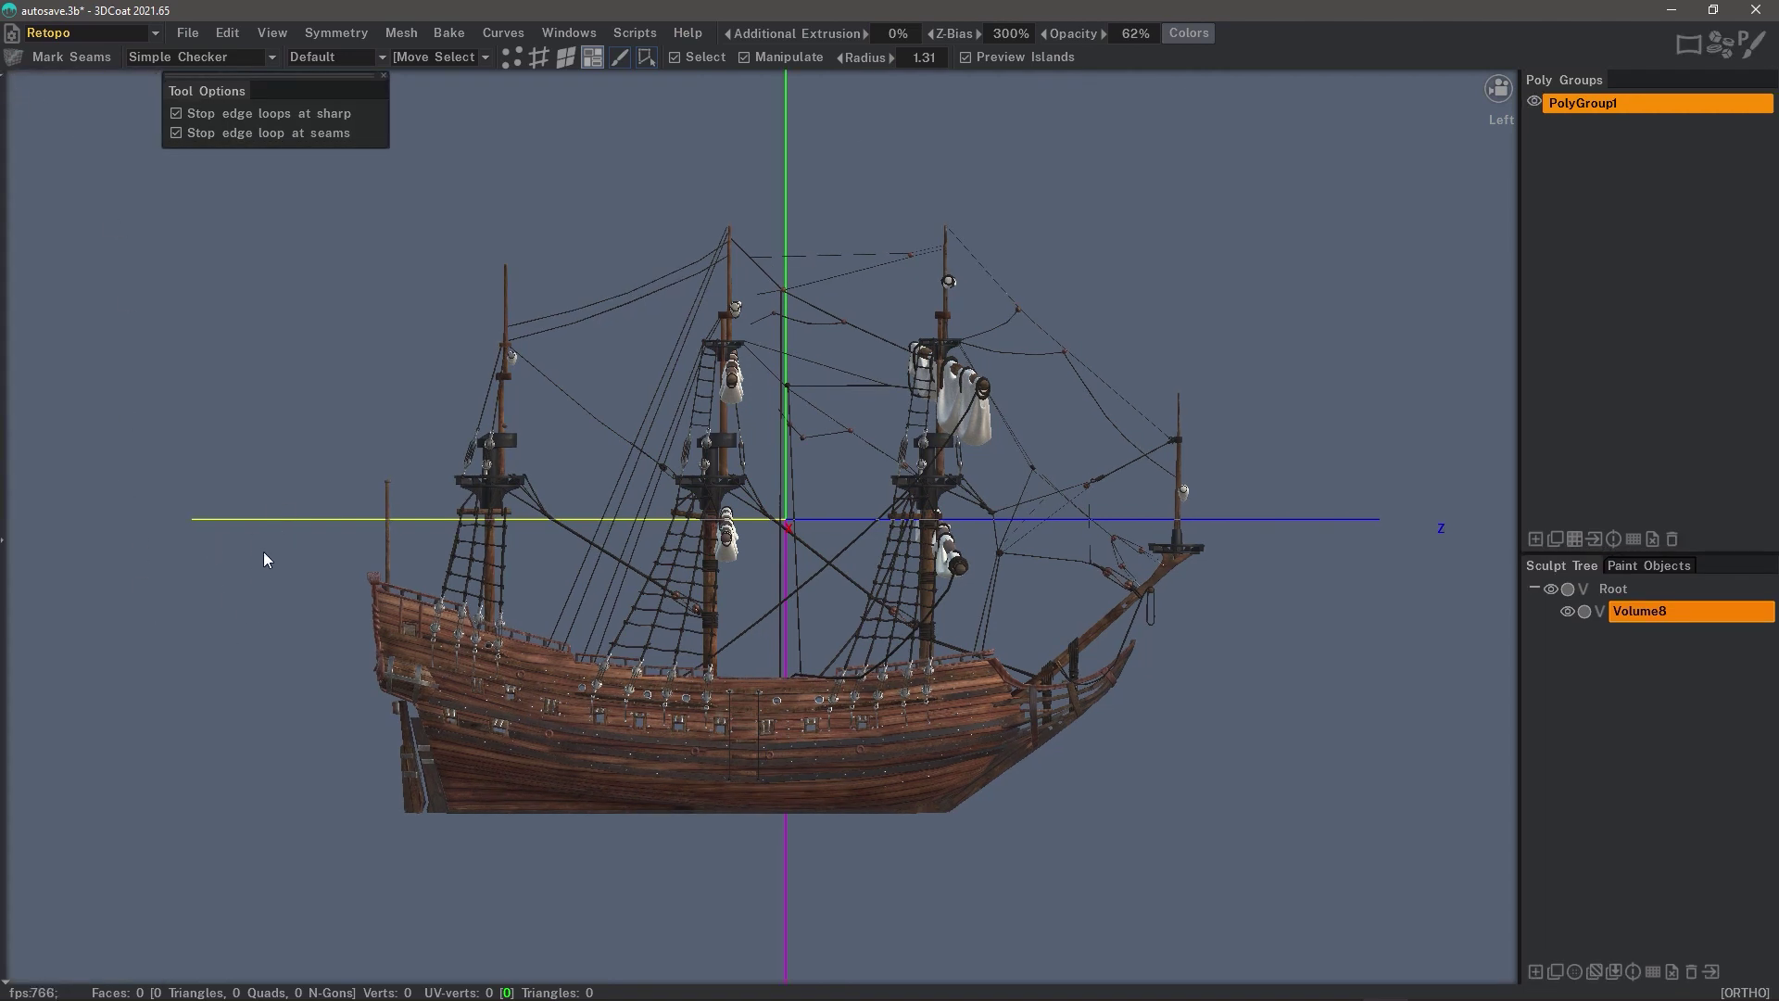
key(space)
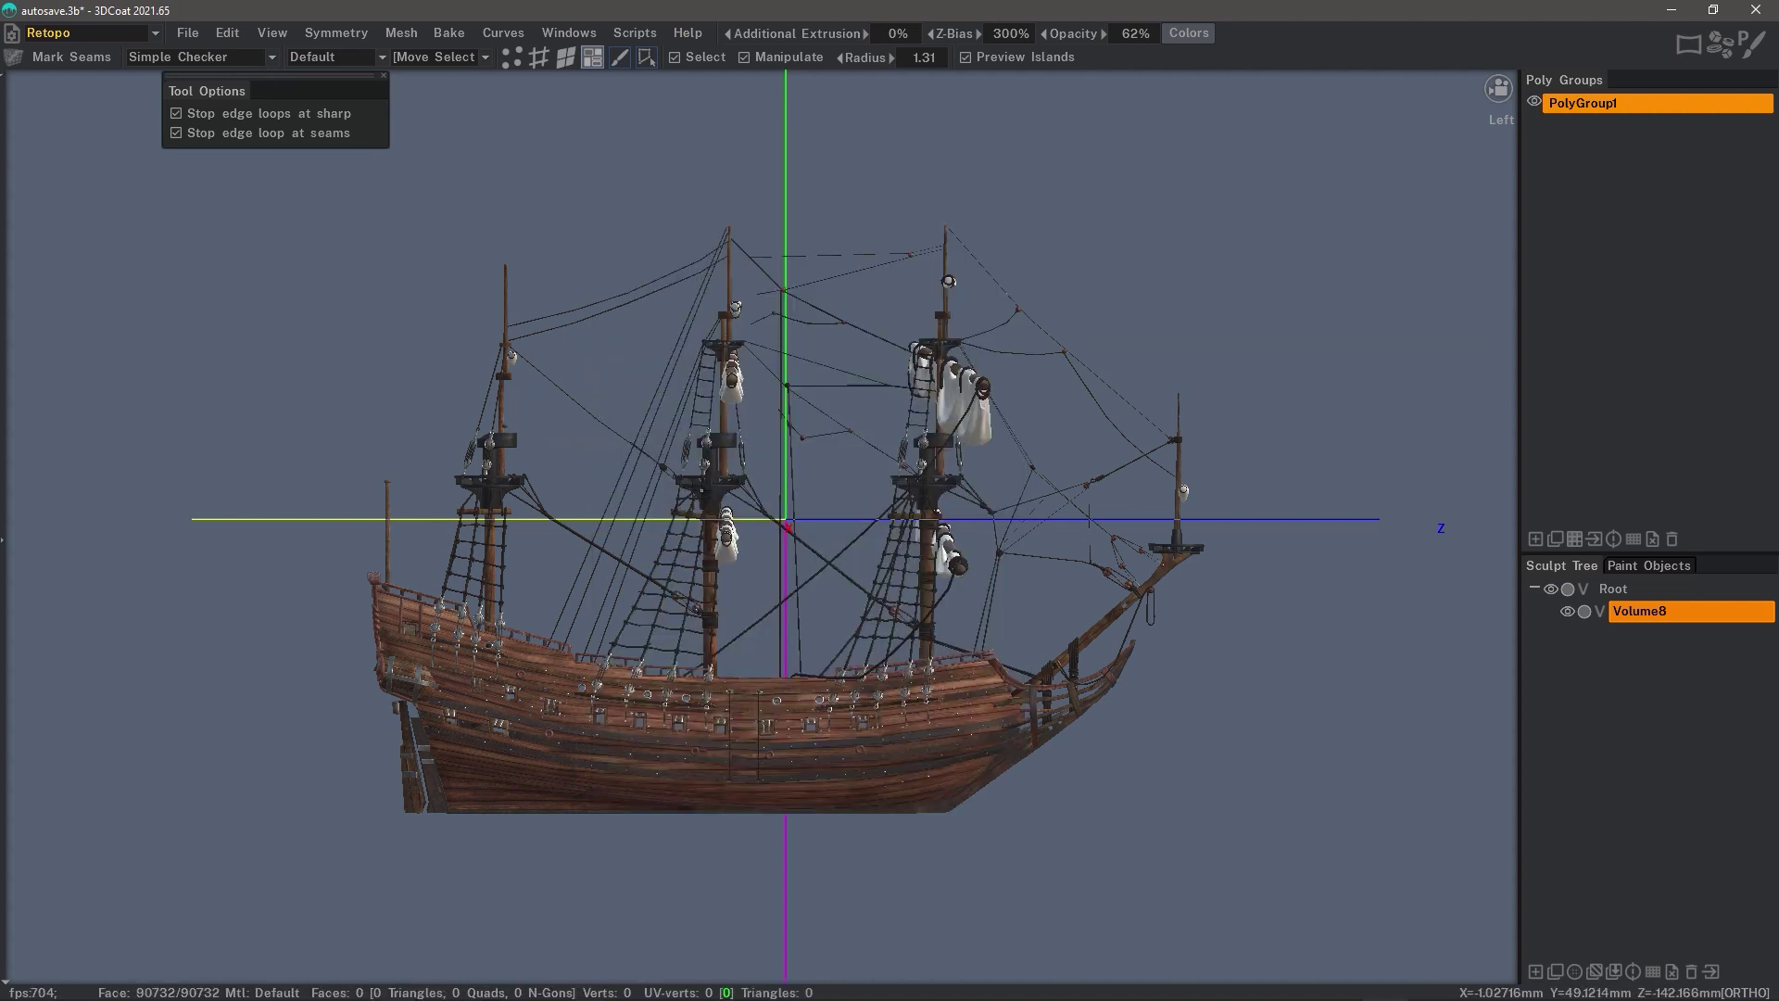
key(bracketright)
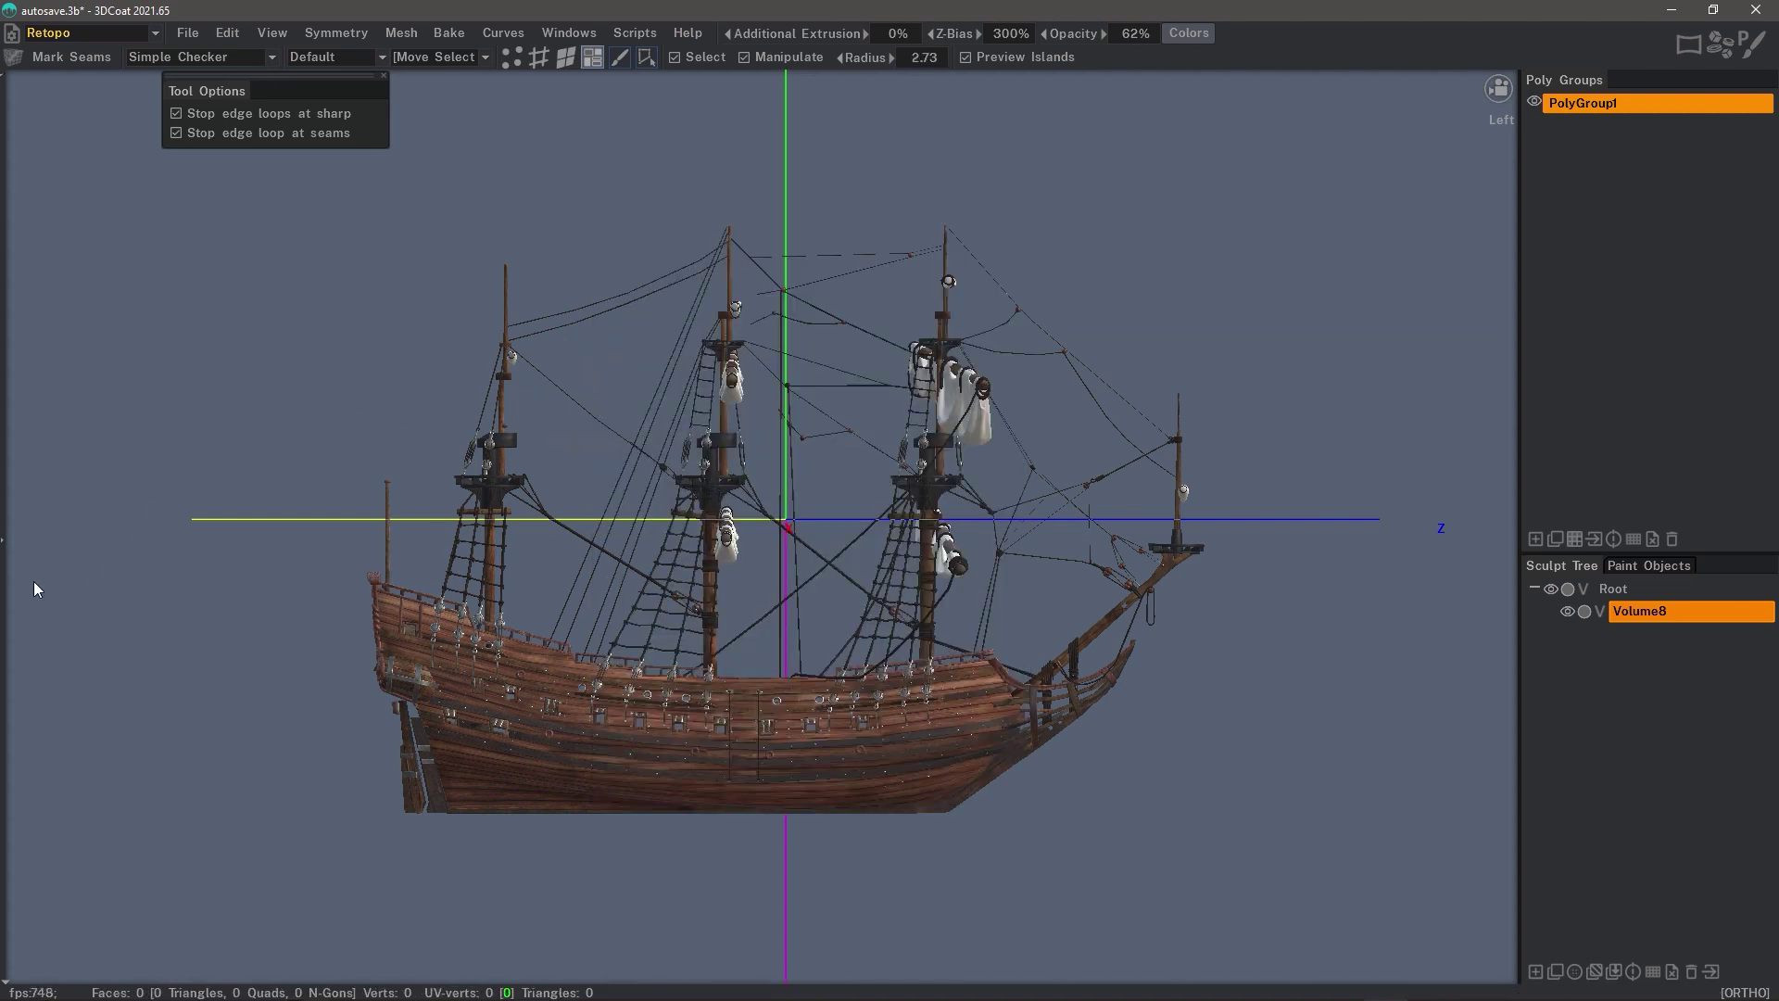
click(4, 542)
Activate the Select tool and examine its context menu of commands for the entire mesh.
click(93, 174)
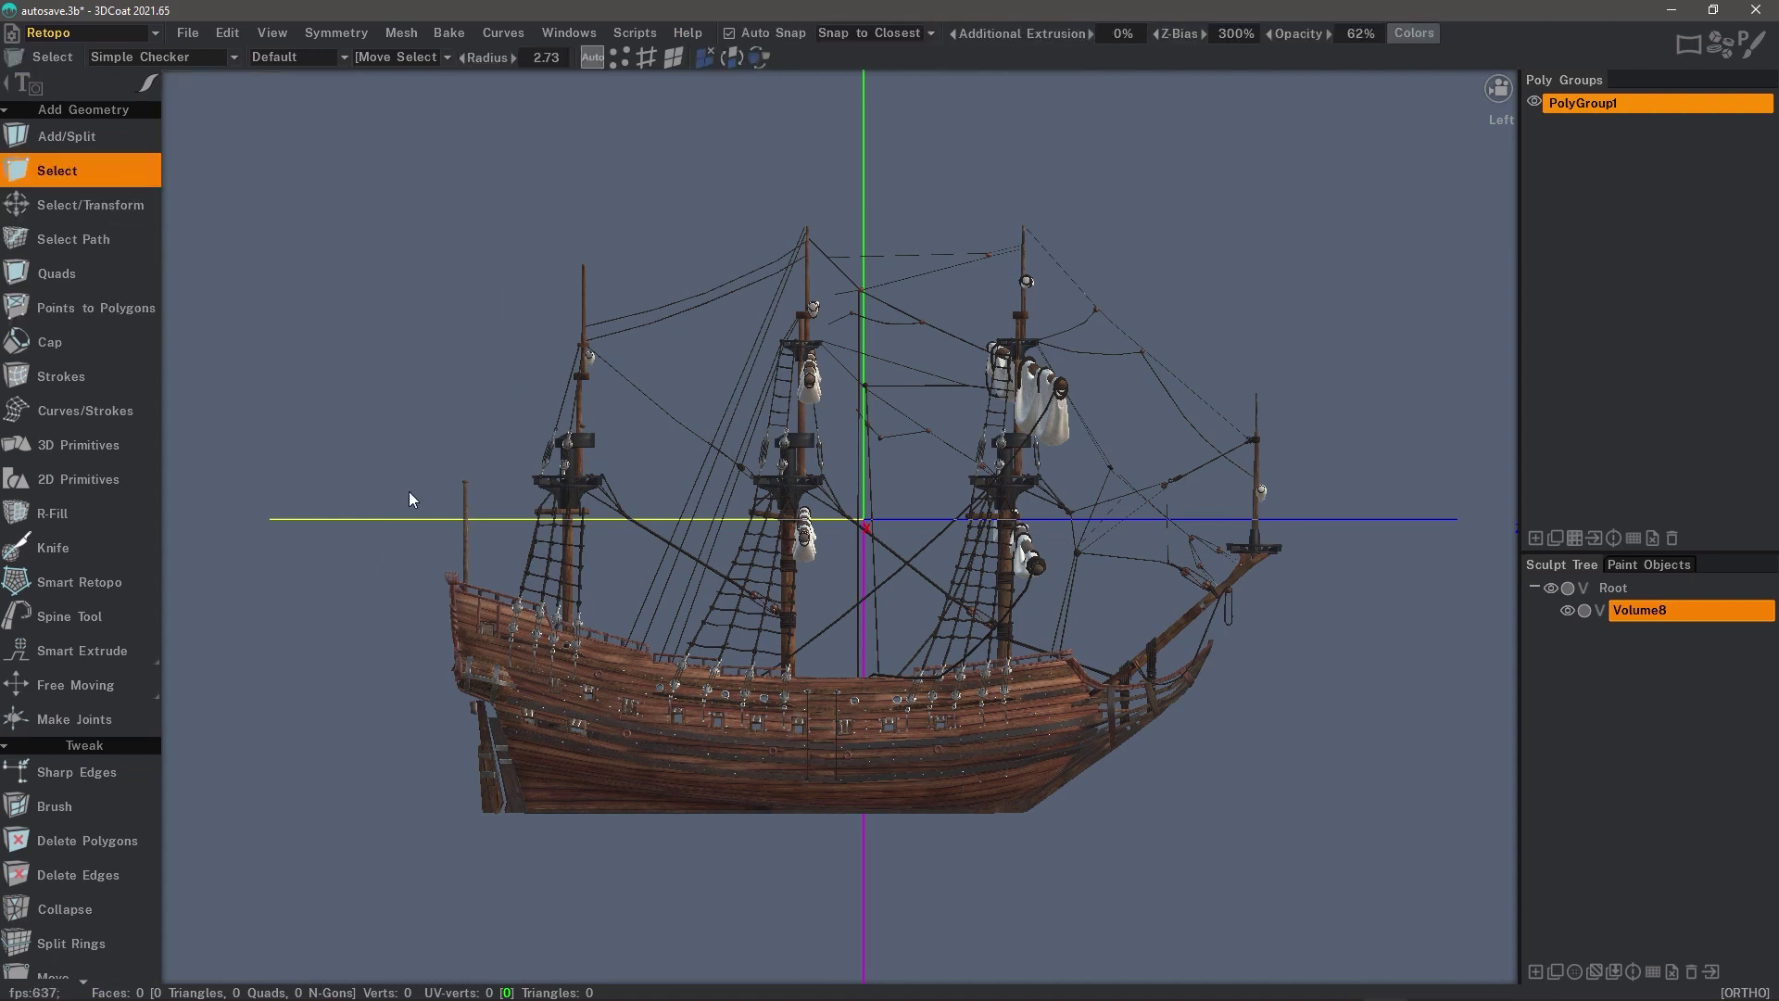
right_click(823, 717)
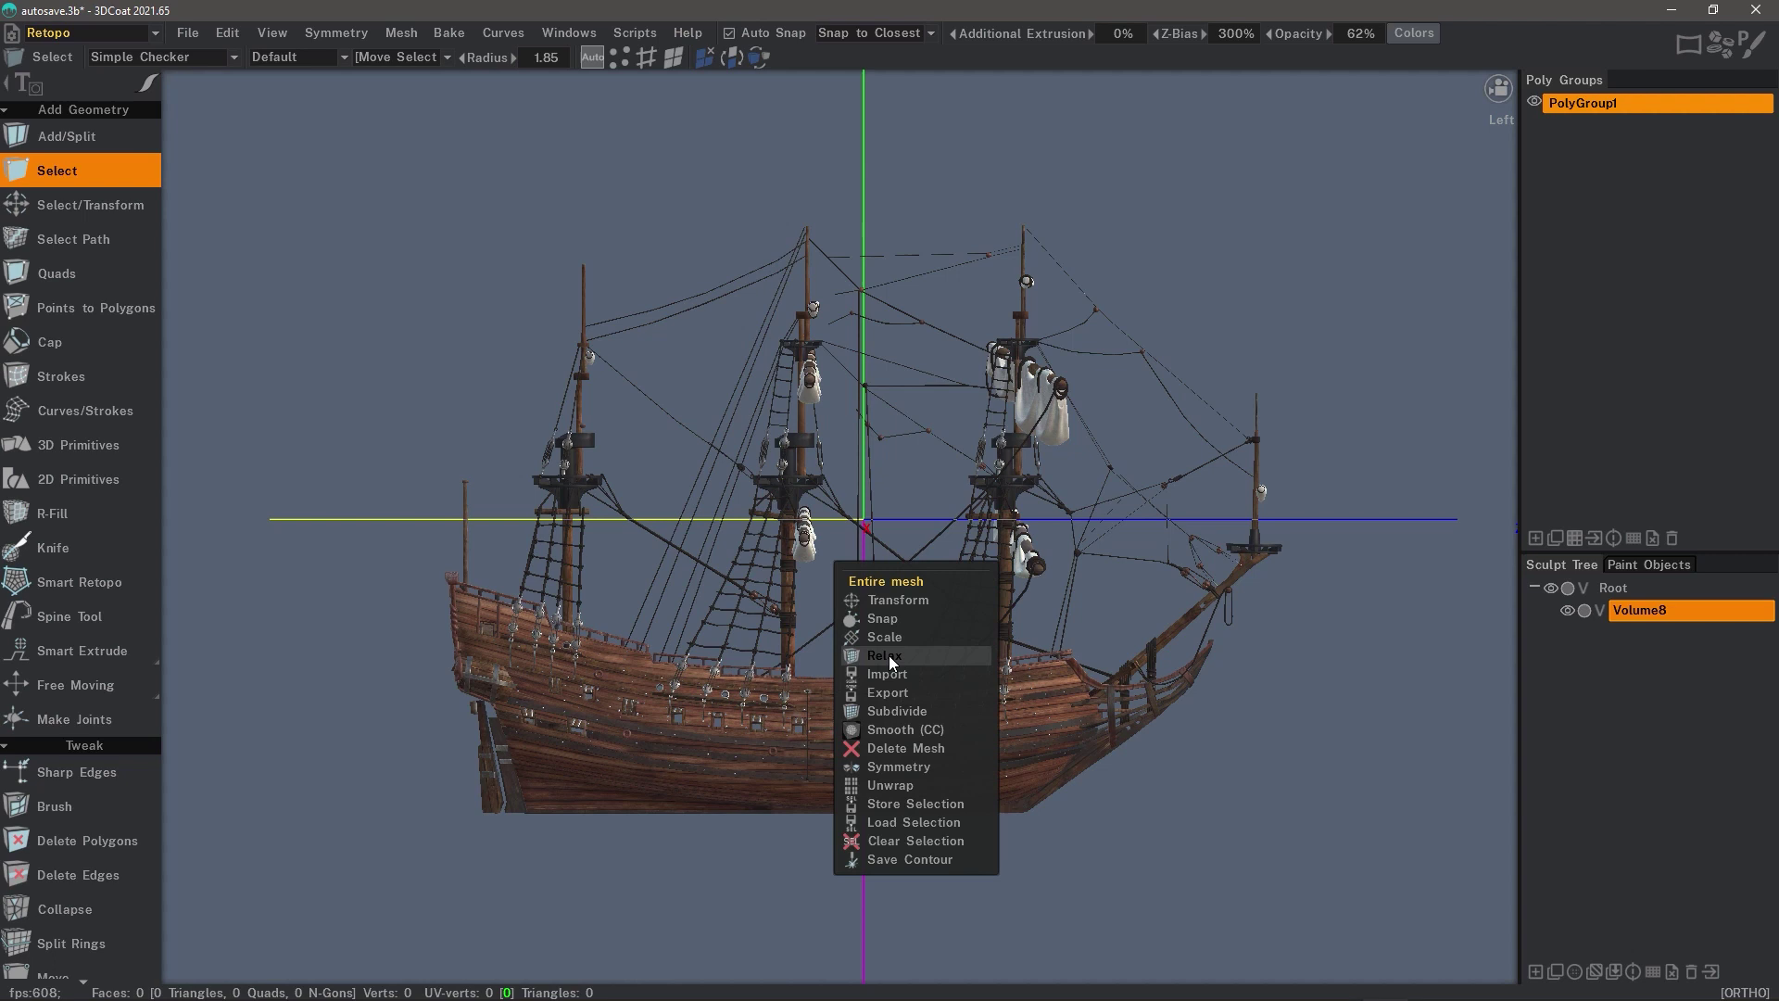
click(341, 480)
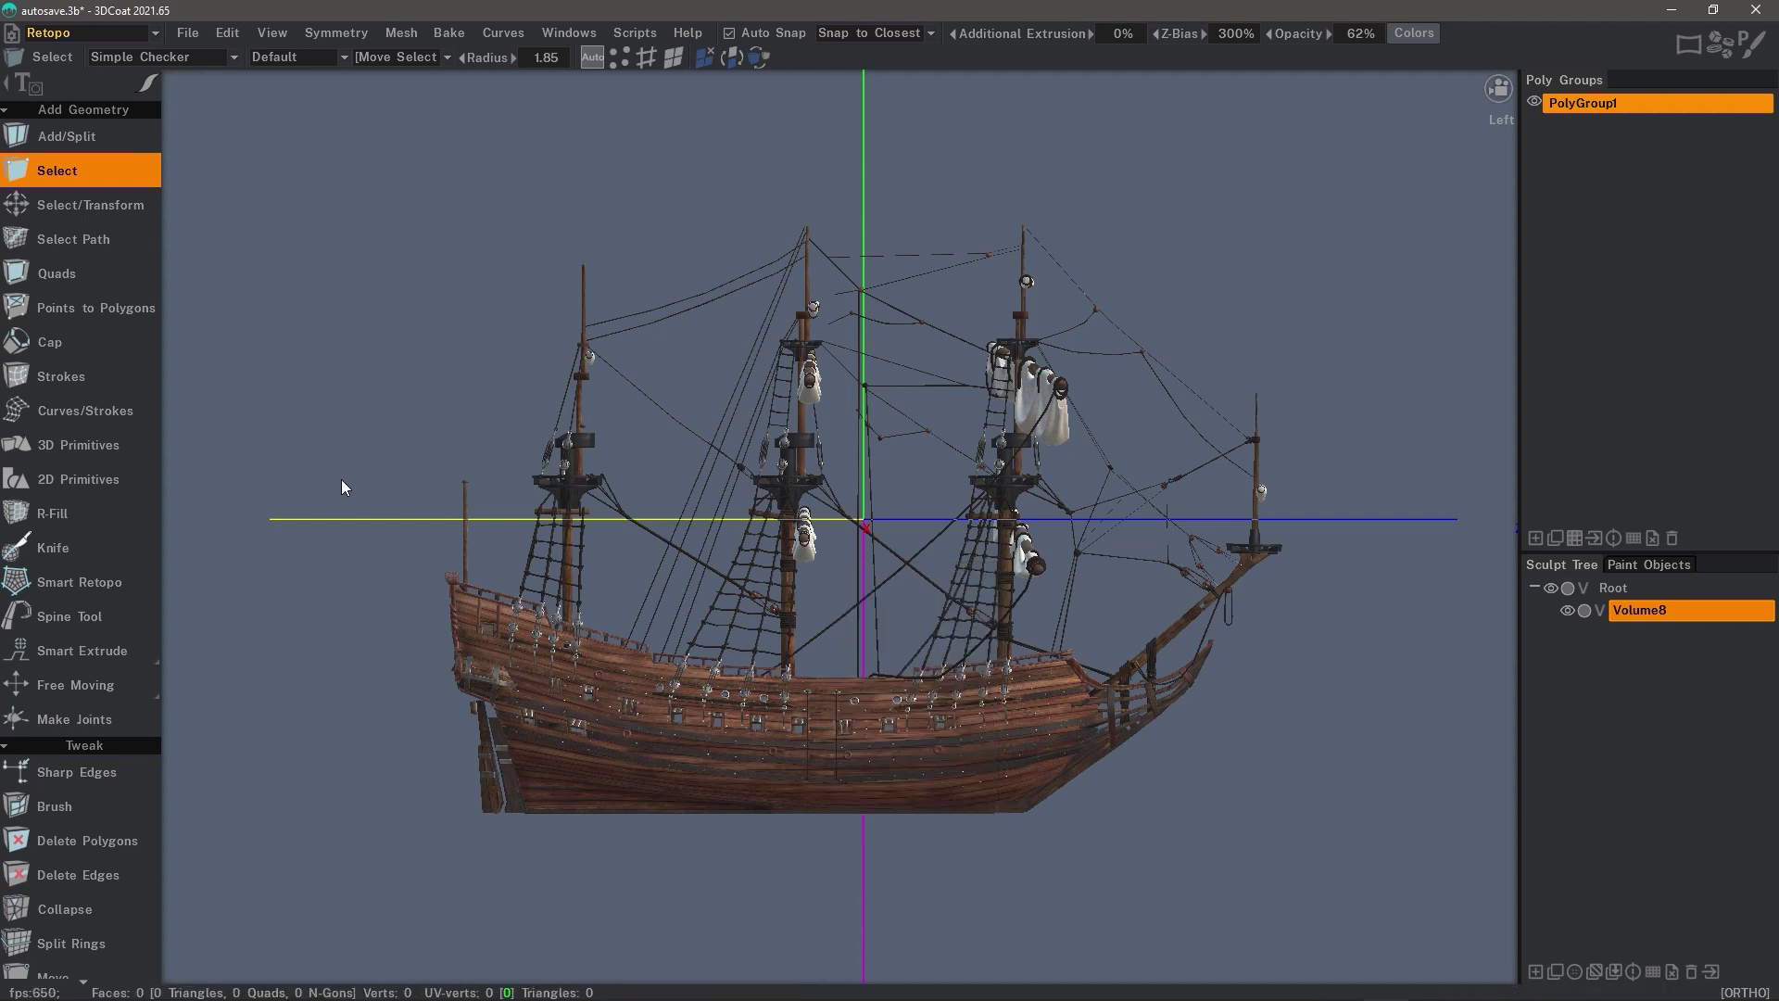
Switch to the Sculpt room, then undock and close the Brush Alphas and Strips panels.
click(75, 36)
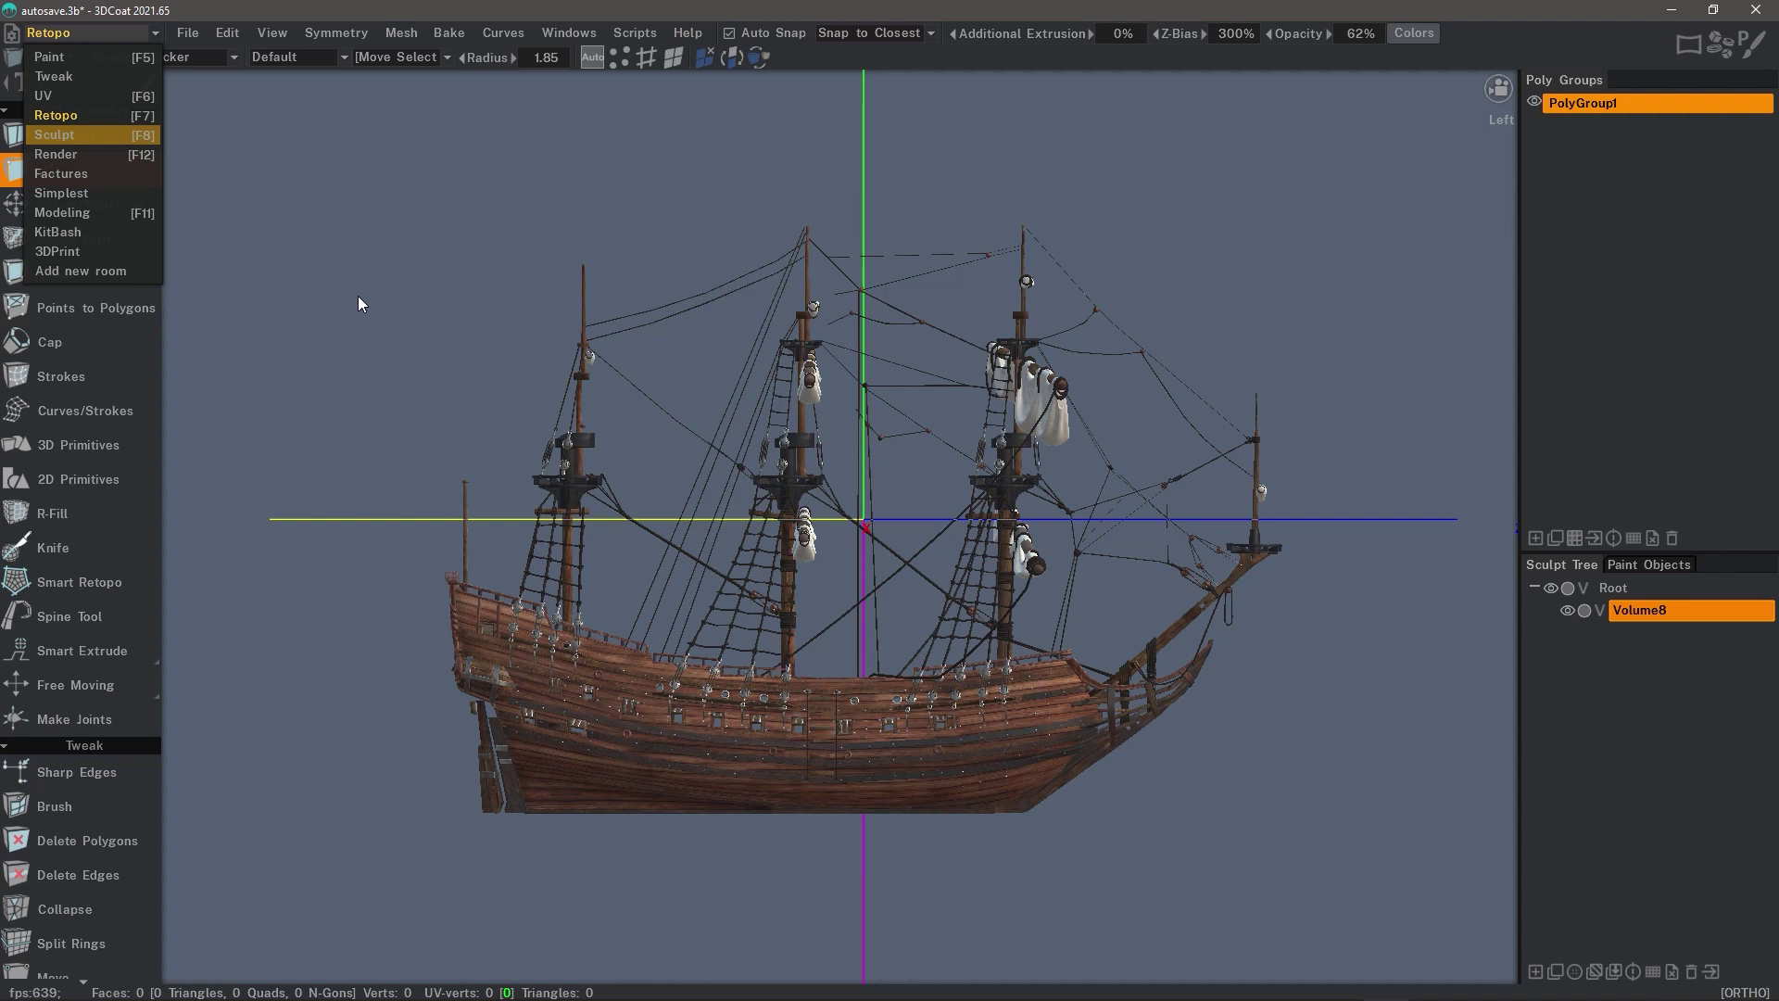
key(Return)
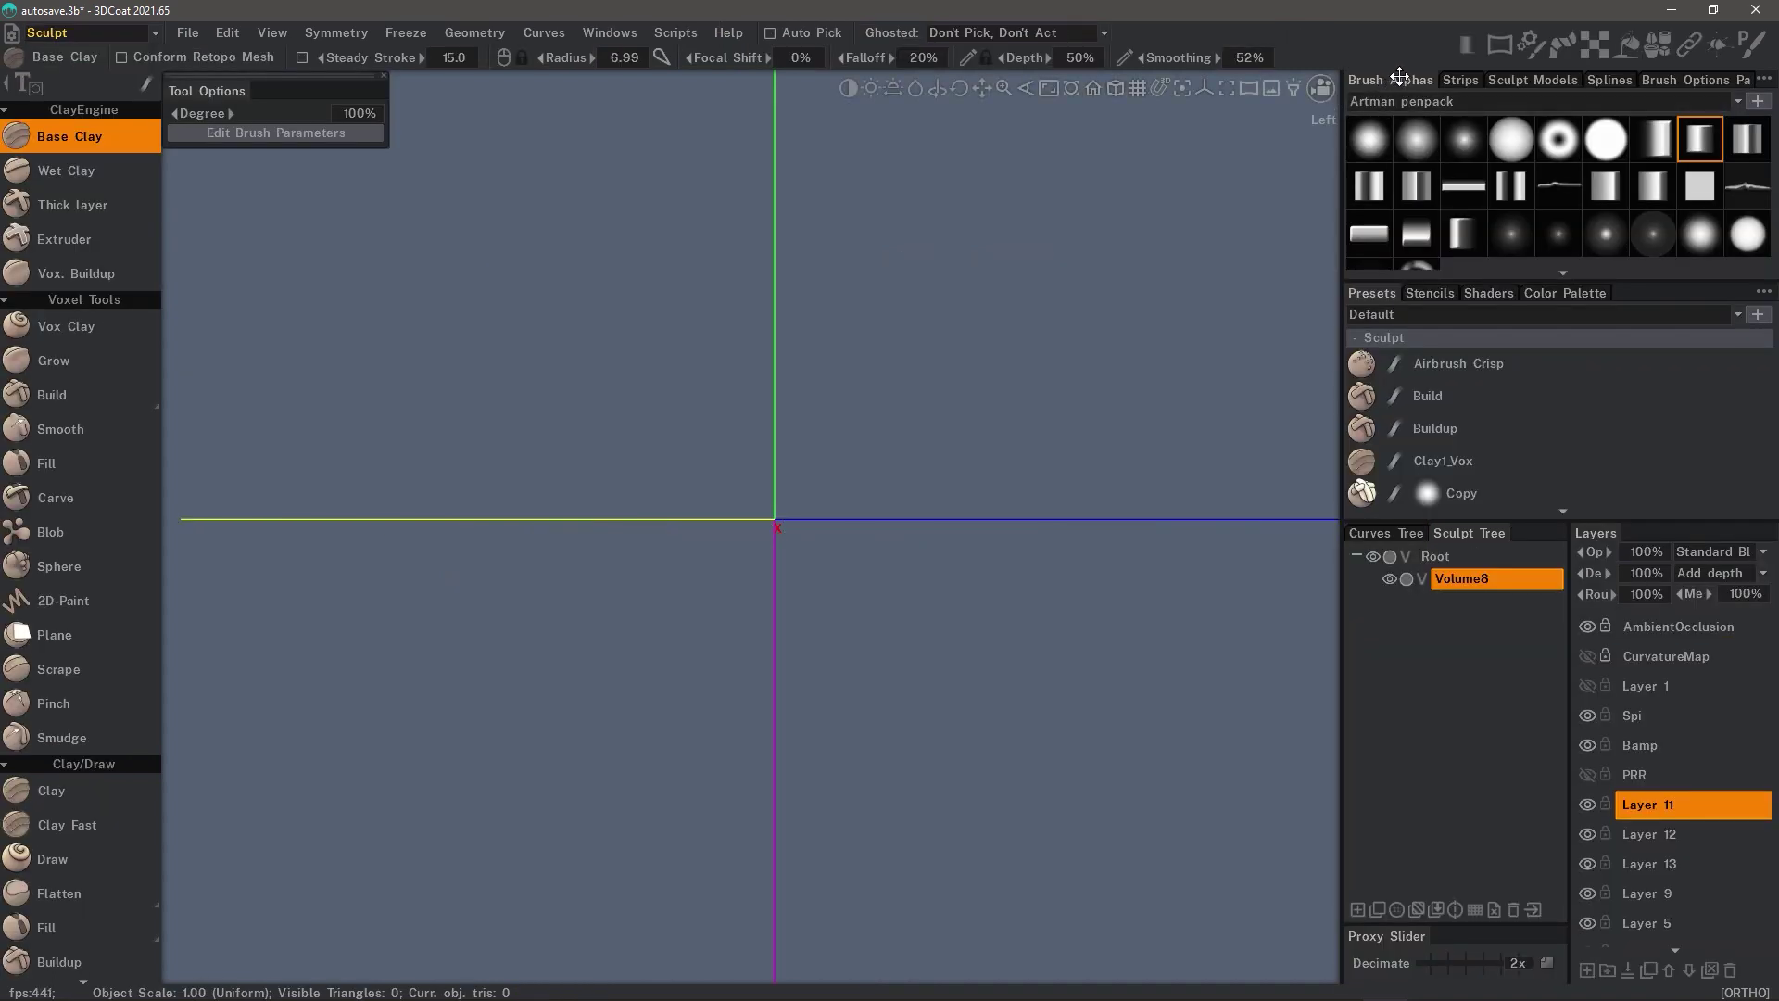
drag(1399, 76, 1025, 179)
click(1152, 183)
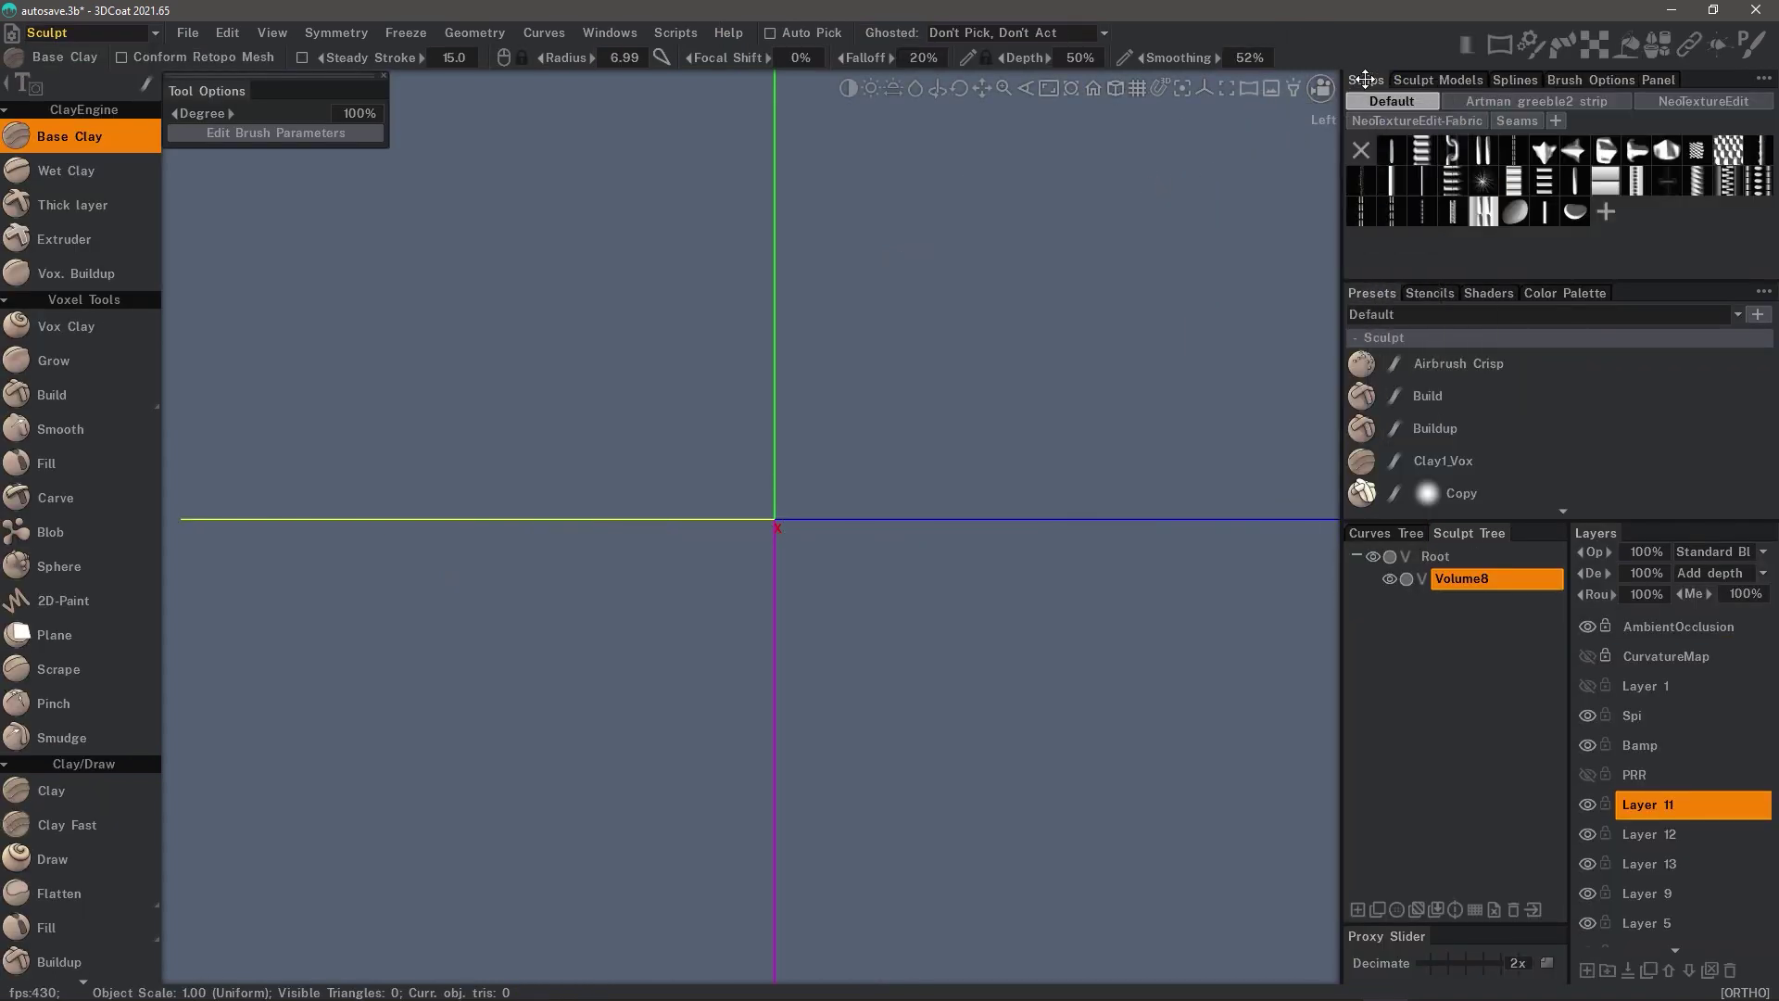
mouse_move(1365, 80)
mouse_down()
mouse_move(1140, 175)
mouse_move(1073, 195)
mouse_move(1357, 88)
mouse_move(1038, 187)
mouse_up()
click(1231, 189)
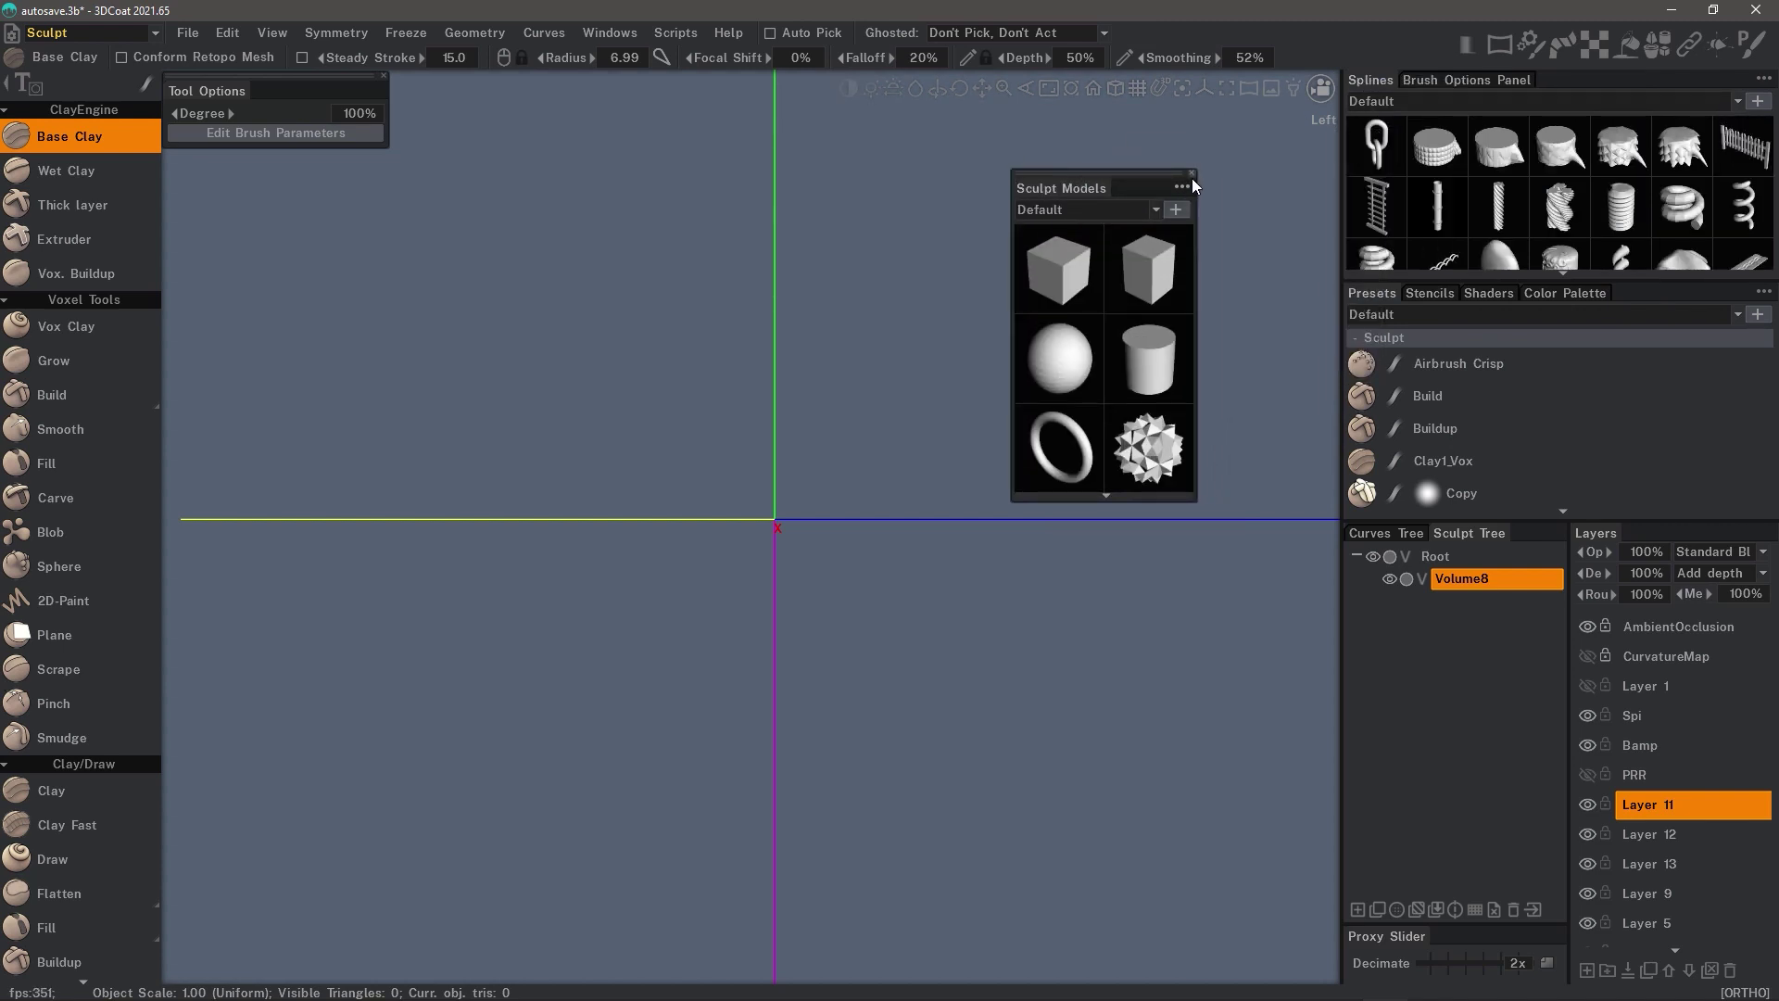
Remove the Sculpt Models, Splines and Brush Options panels from the Sculpt room by undocking and closing them.
click(1192, 174)
drag(1372, 80, 1057, 175)
click(1187, 173)
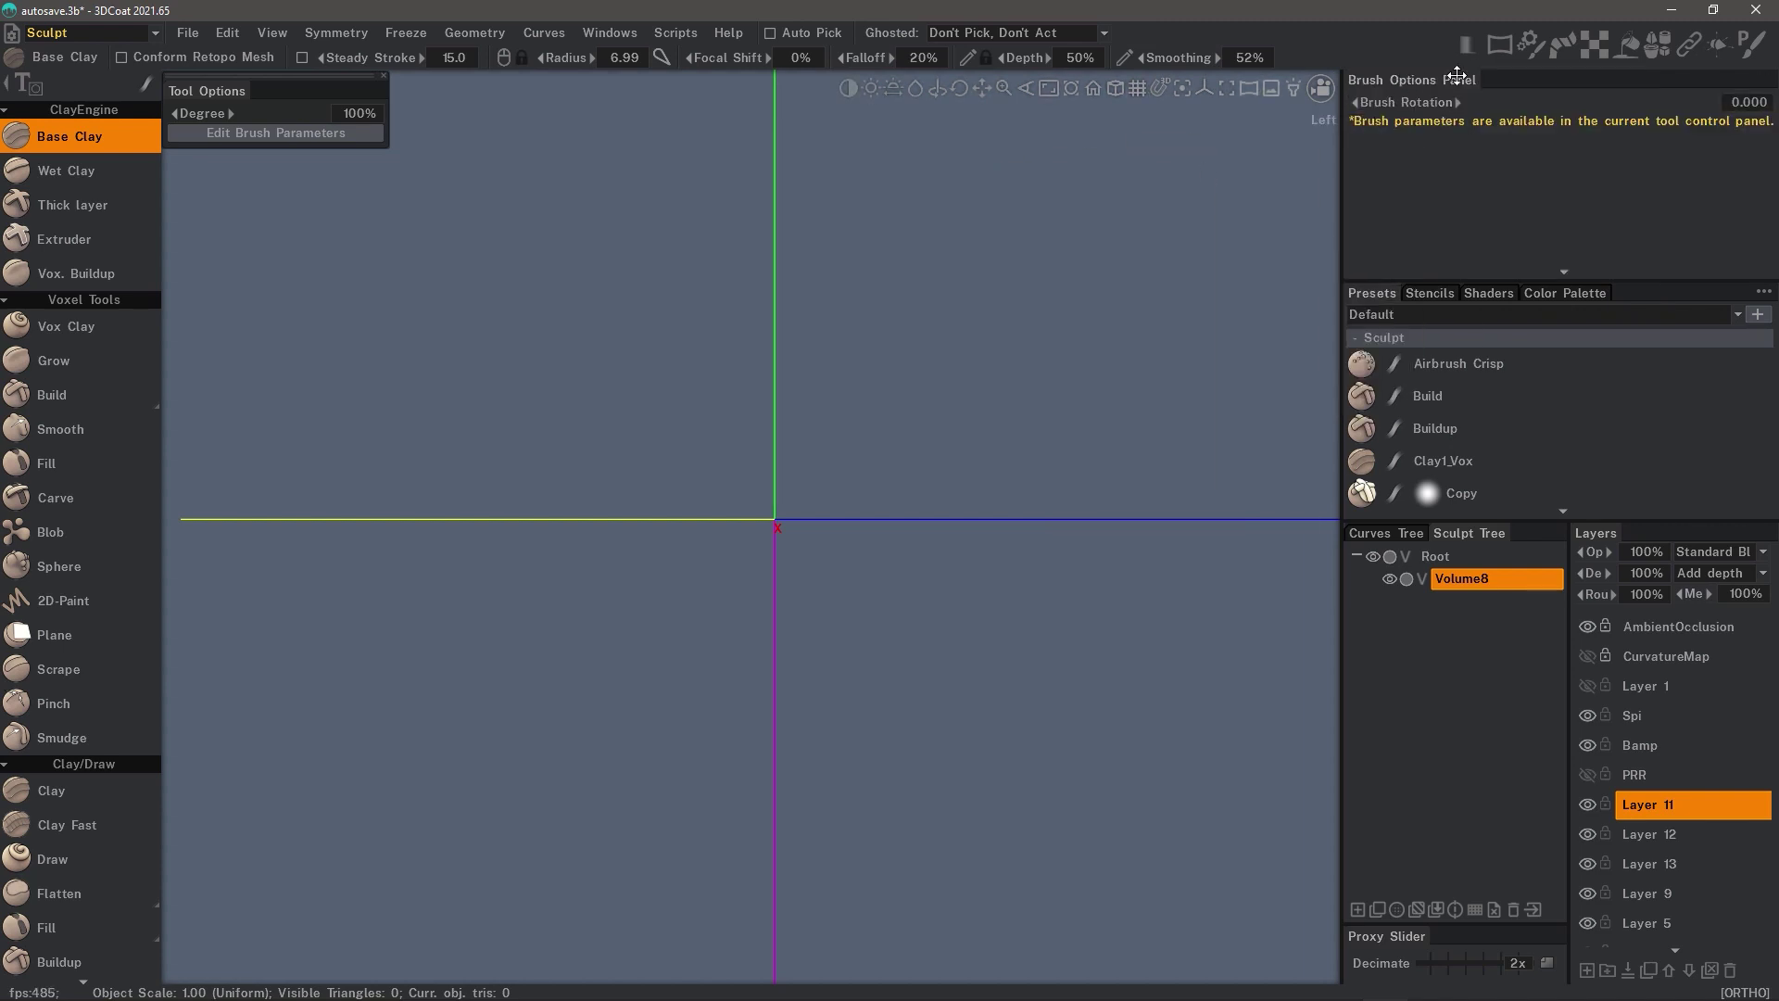
mouse_move(1655, 41)
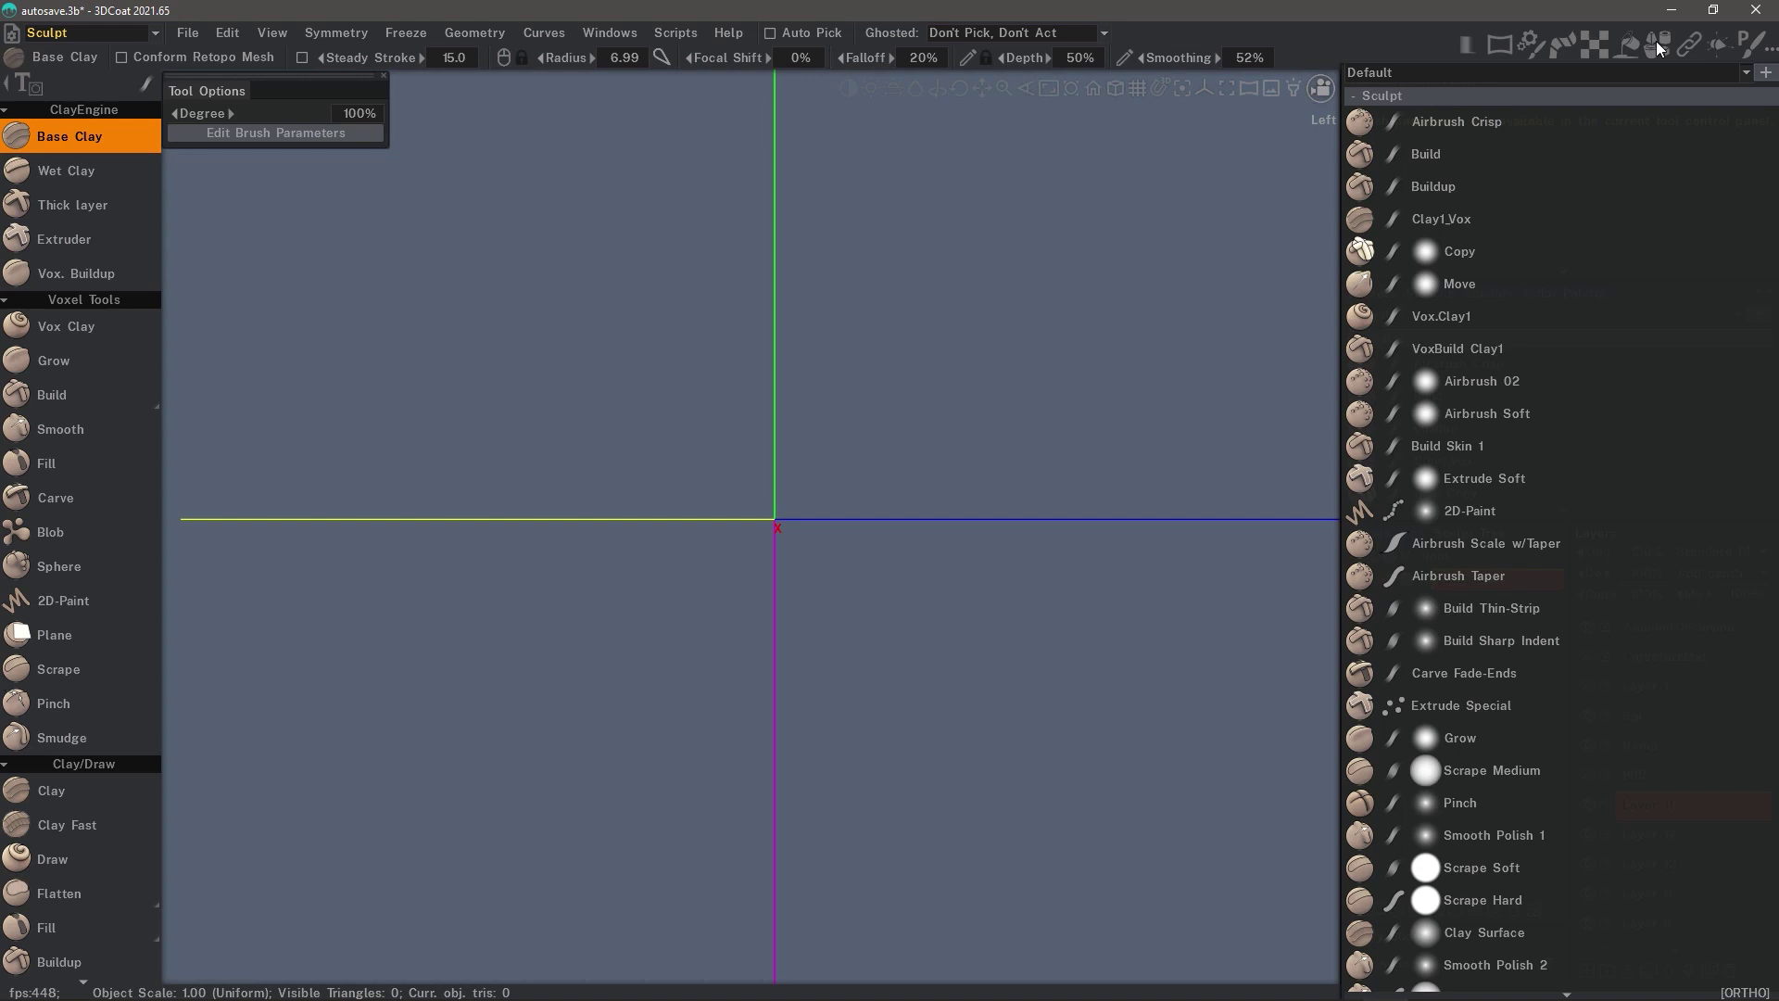
mouse_move(1371, 80)
mouse_down()
mouse_move(1074, 228)
mouse_move(1015, 228)
mouse_up()
click(1211, 226)
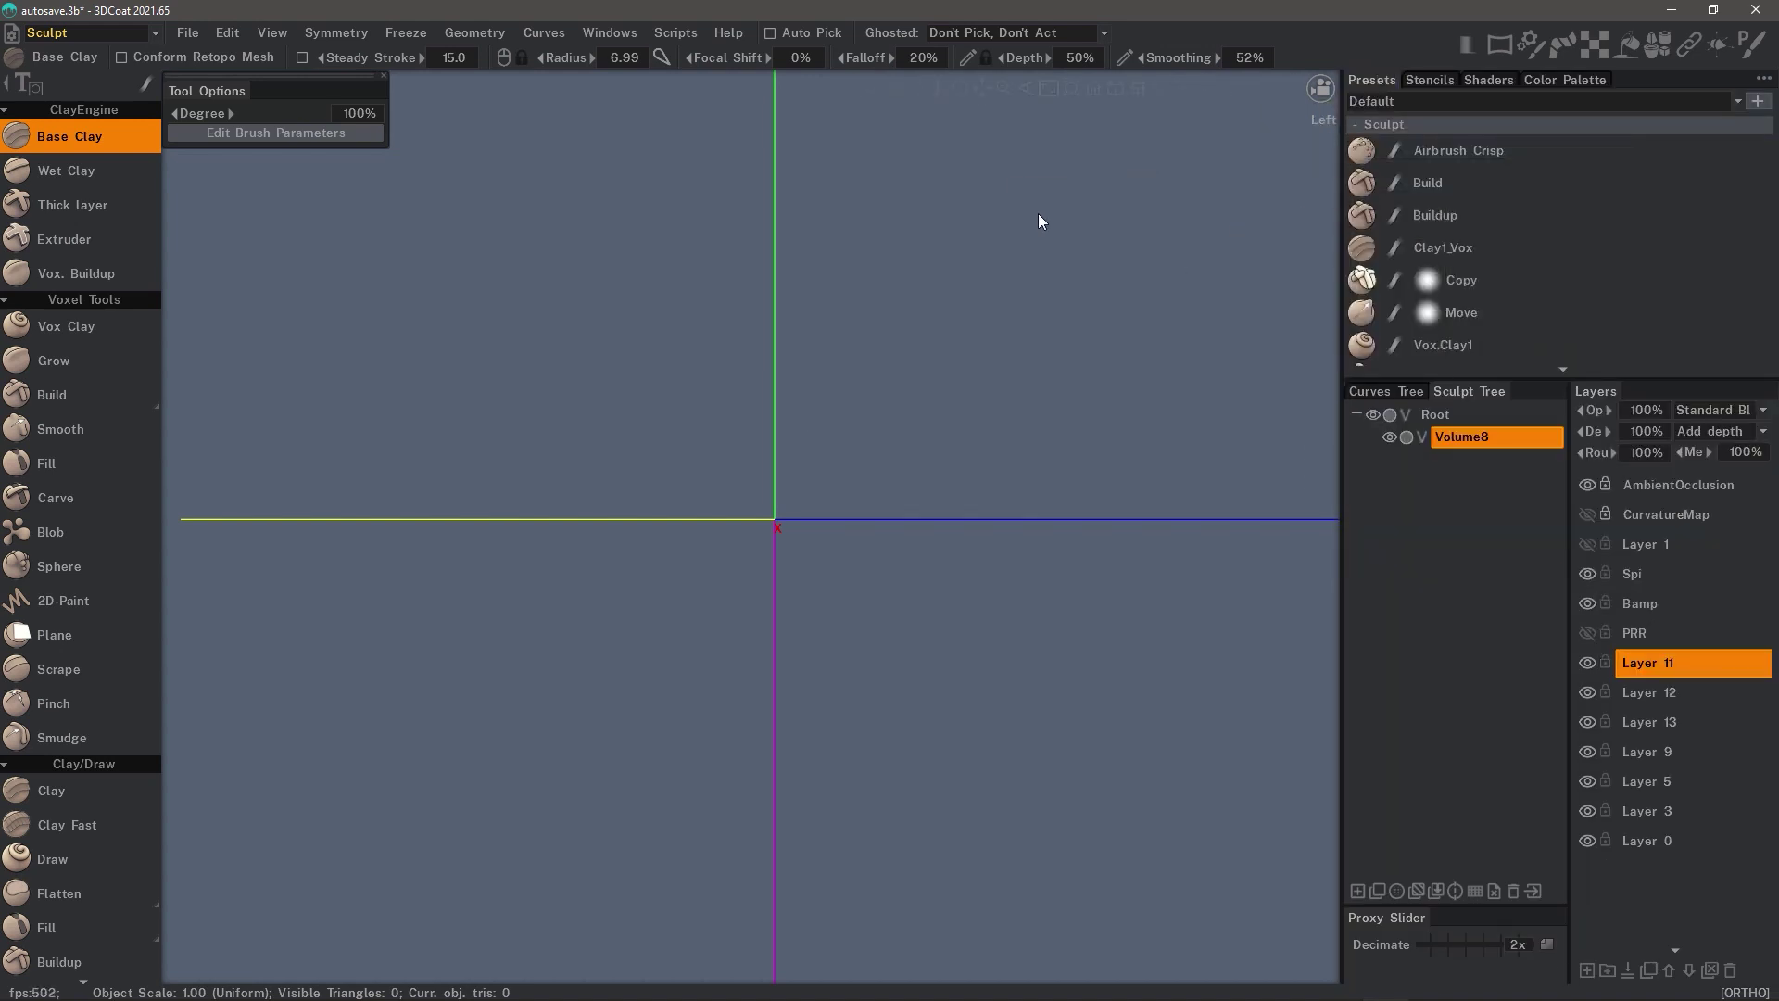
Undock and close the Presets, Stencils, Shaders and Color Palette panels in the Sculpt room.
drag(1372, 80, 1056, 212)
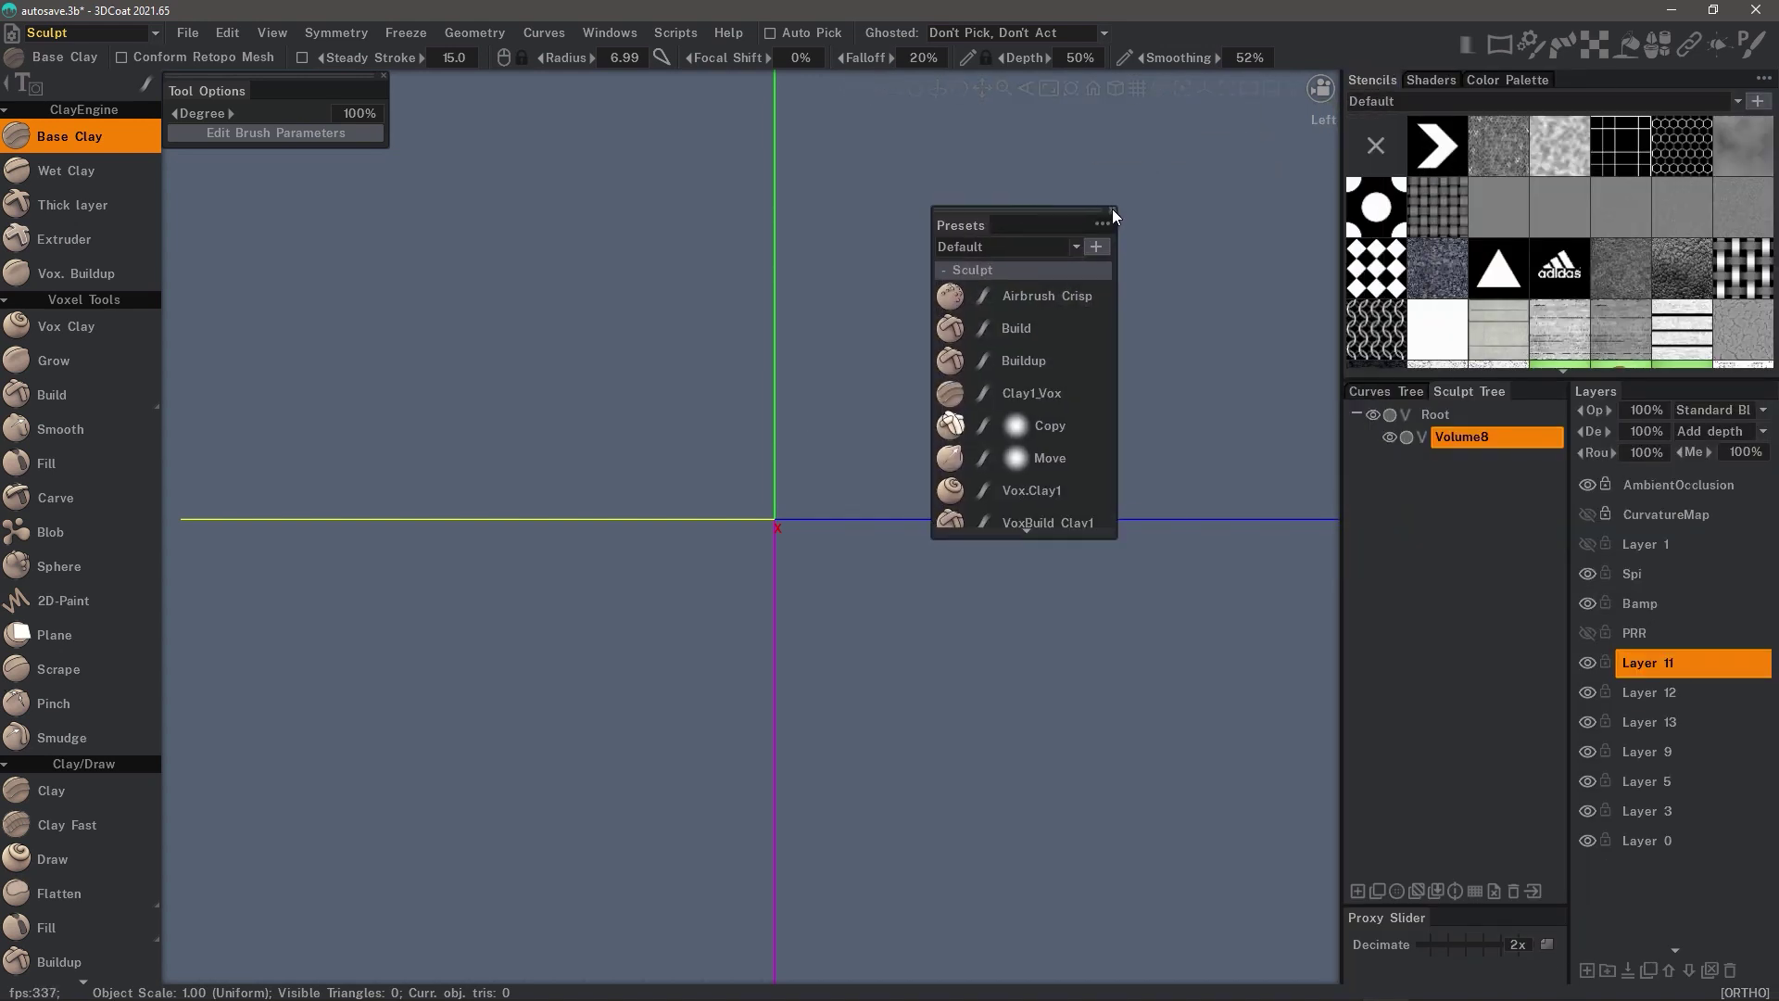
click(1113, 212)
drag(1381, 80, 688, 242)
click(831, 238)
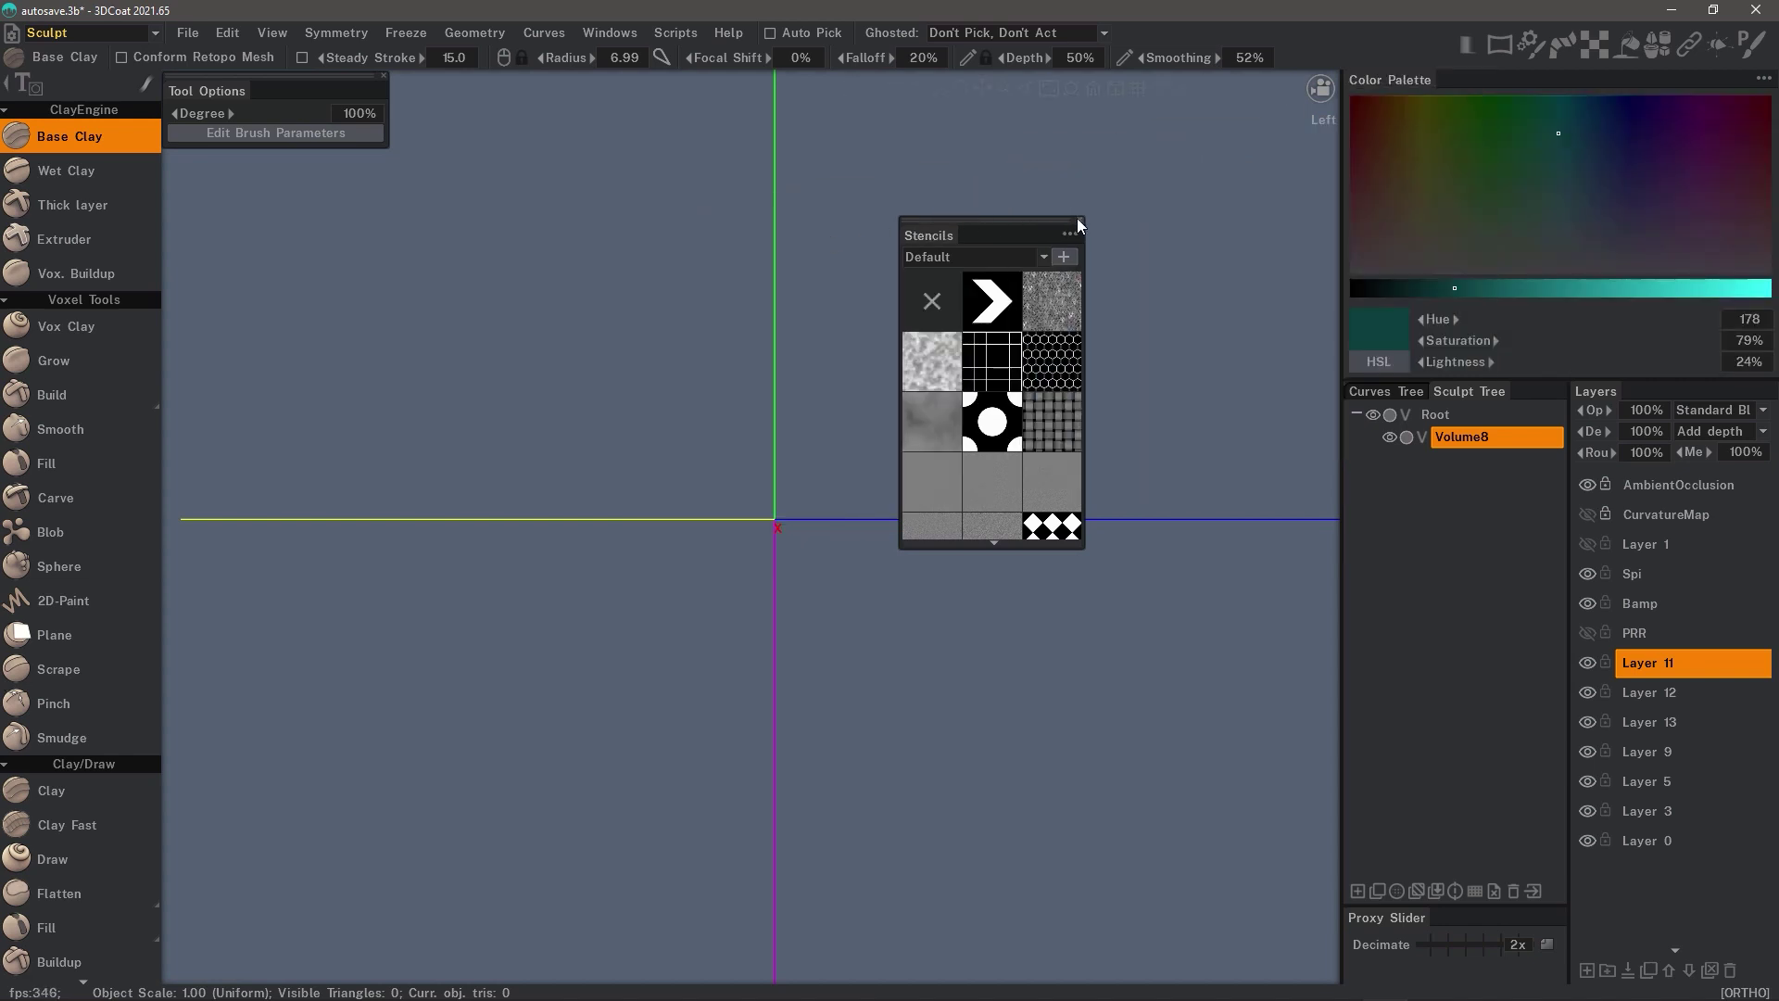
click(1079, 221)
drag(1391, 79, 797, 267)
click(1158, 235)
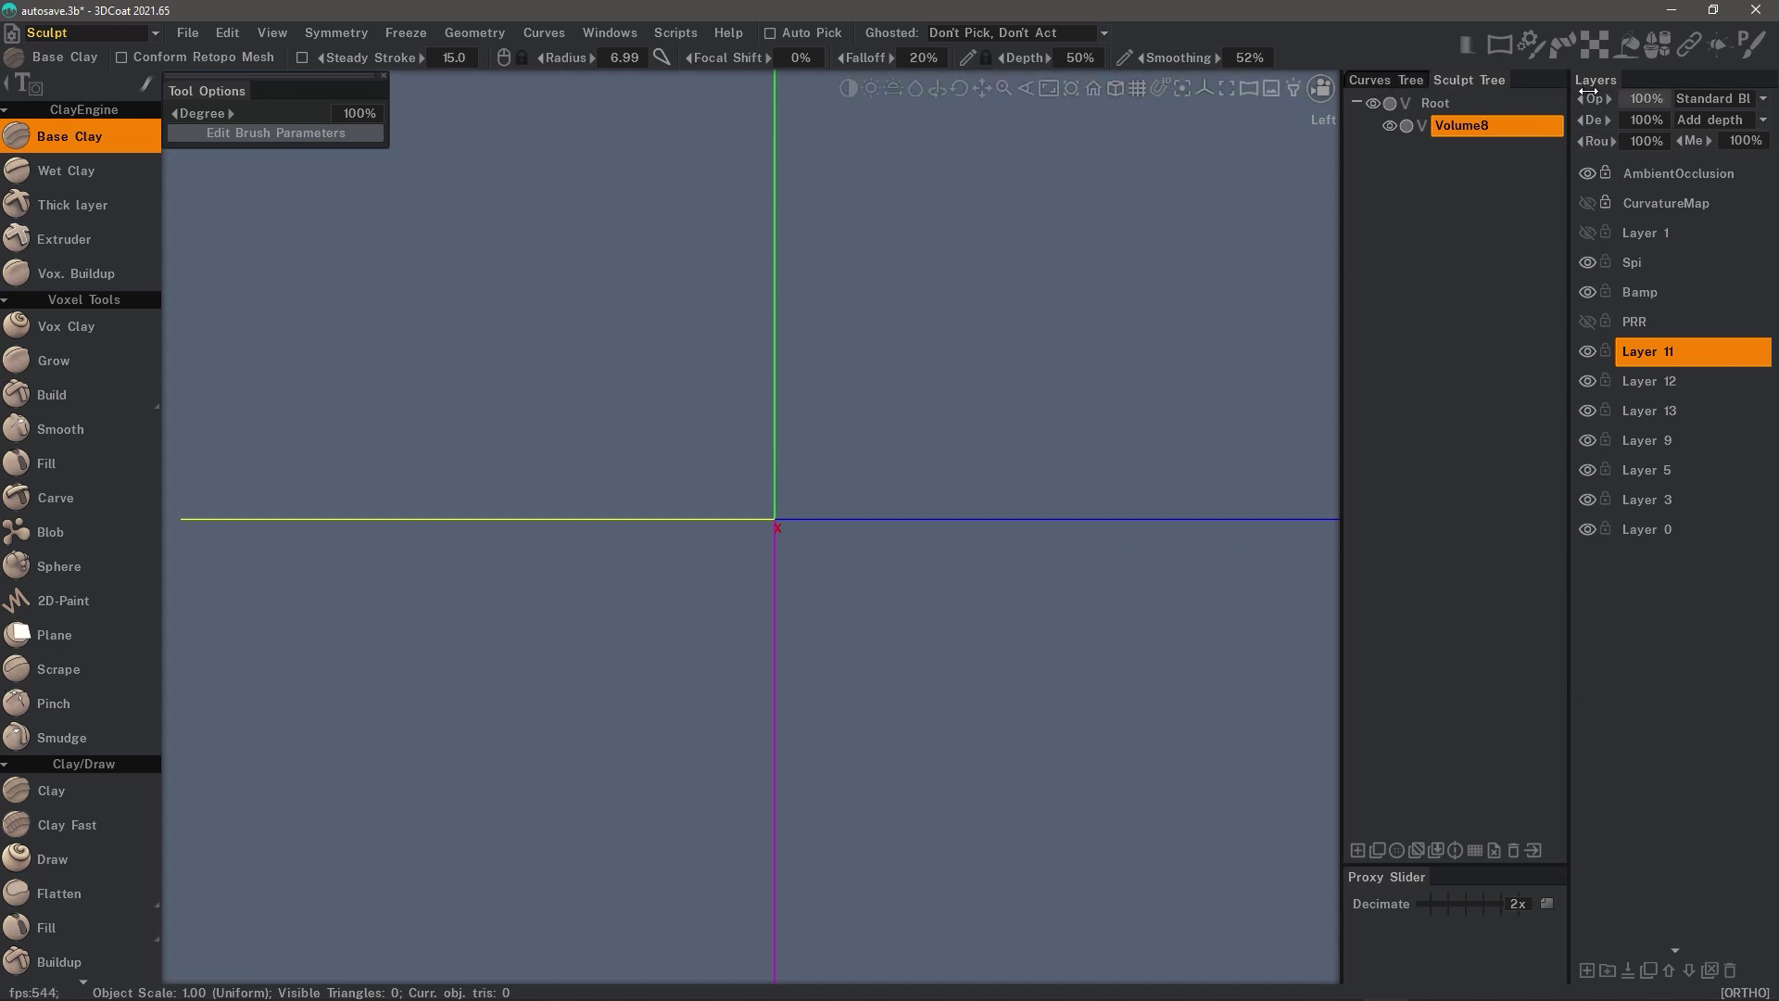
Dock the Layers panel beneath Proxy Slider and narrow the panel column to enlarge the Sculpt viewport.
drag(1588, 93, 1417, 966)
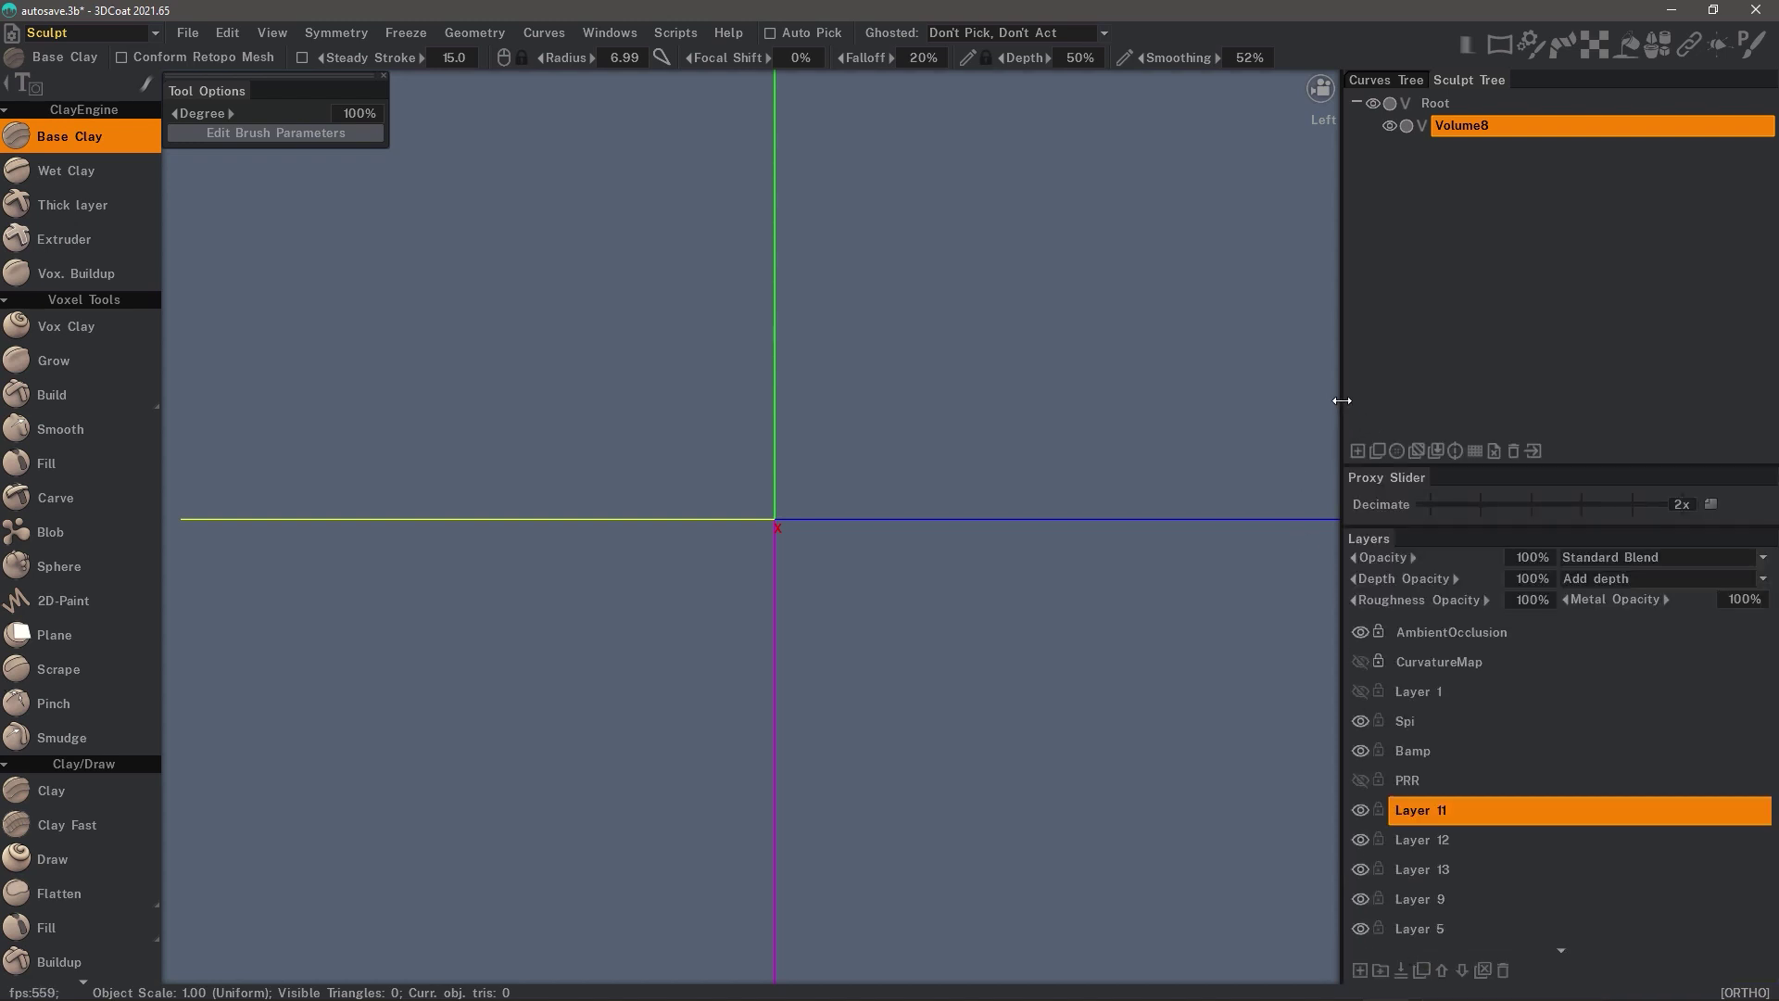
drag(1342, 401, 1437, 682)
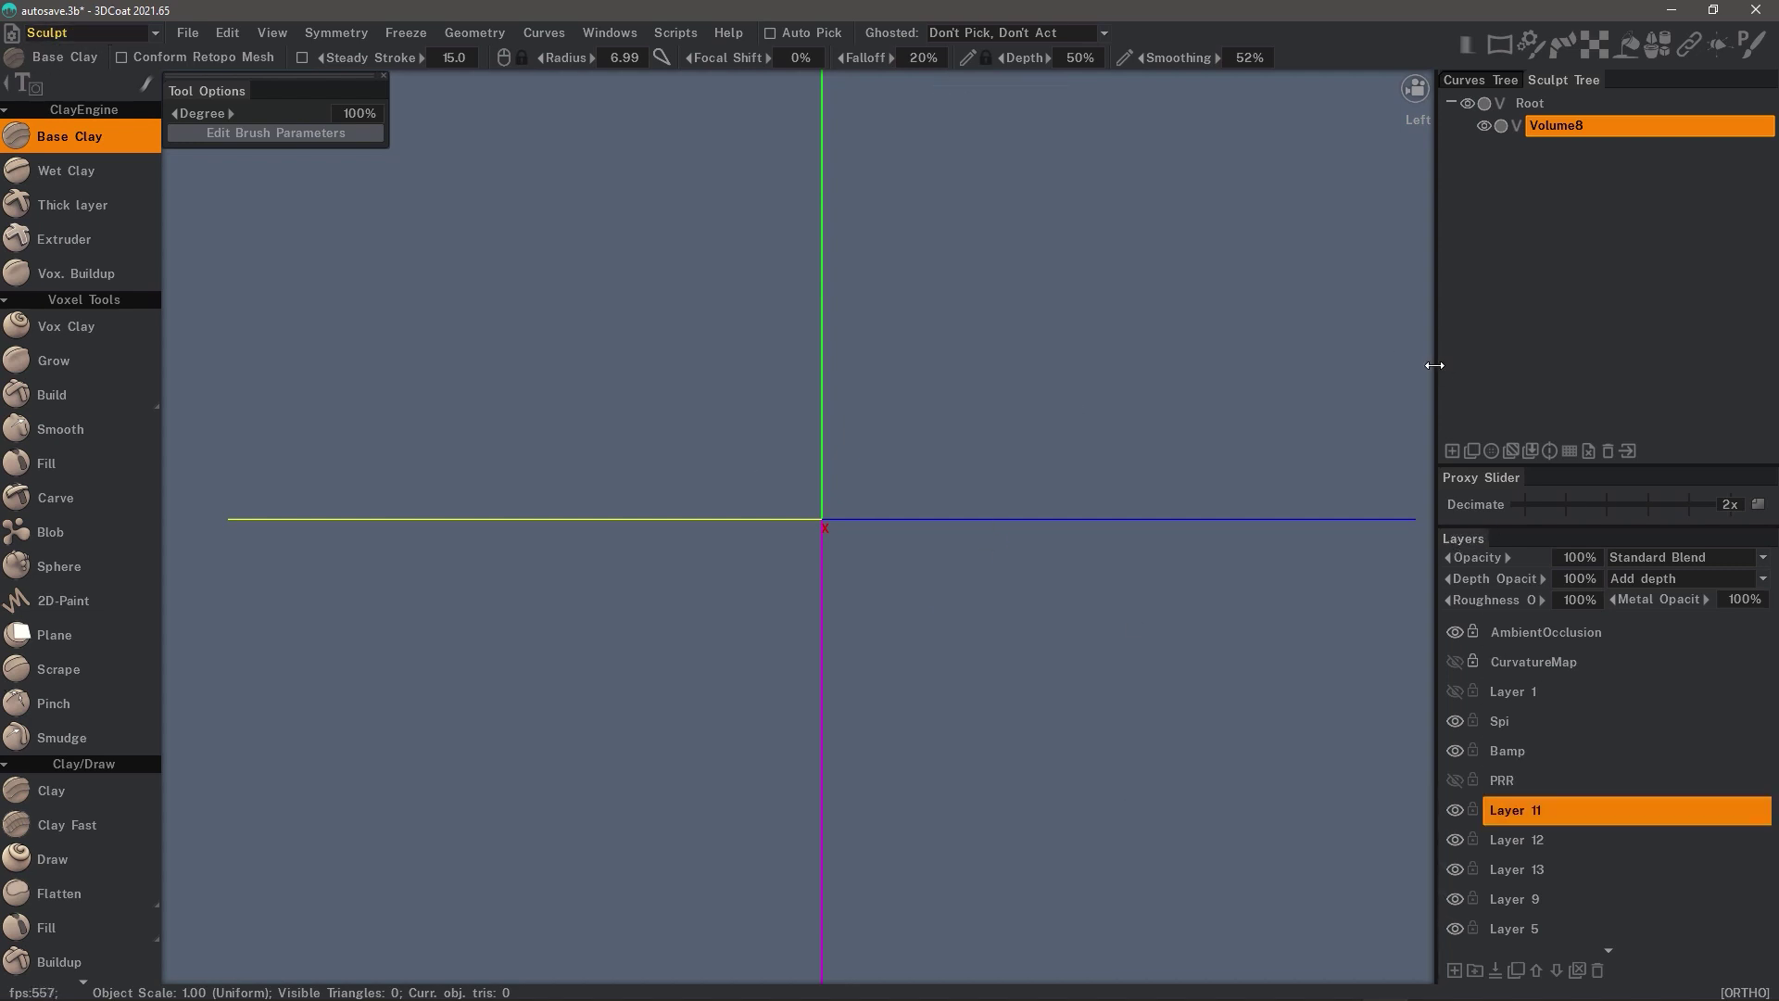
drag(1435, 365, 1508, 370)
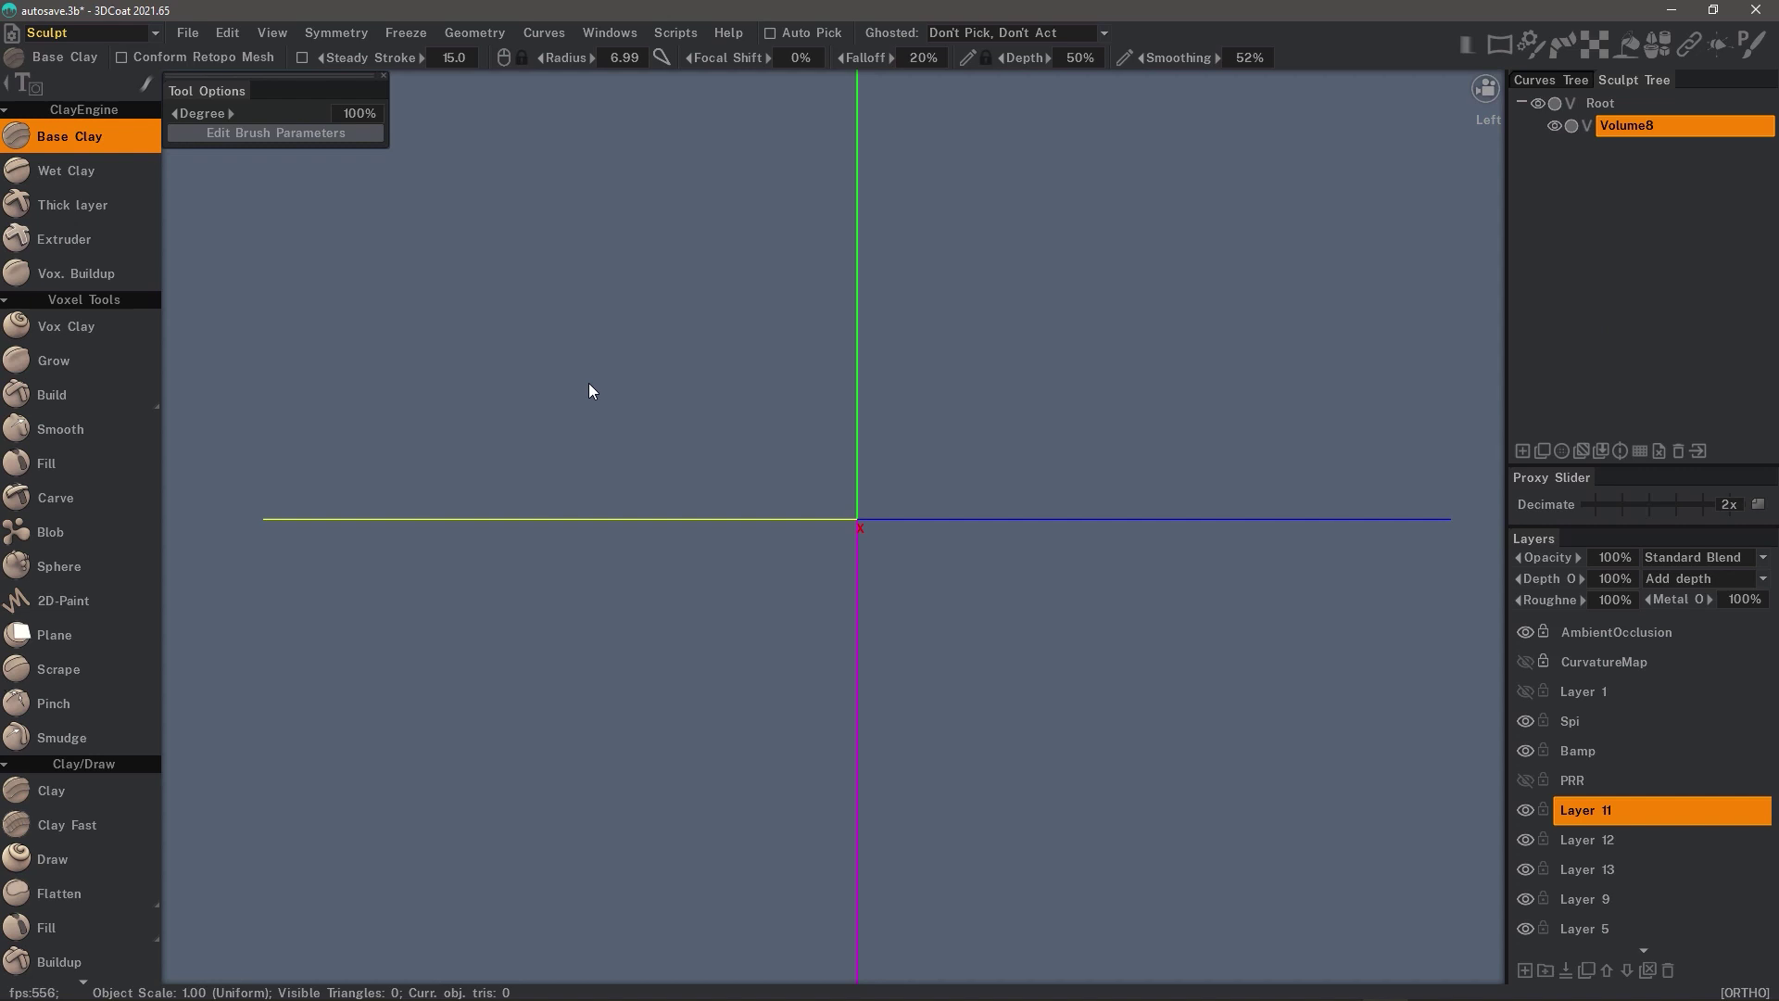
Cycle the Sculpt tool list through its compact and icon-only displays and collapse it.
click(20, 88)
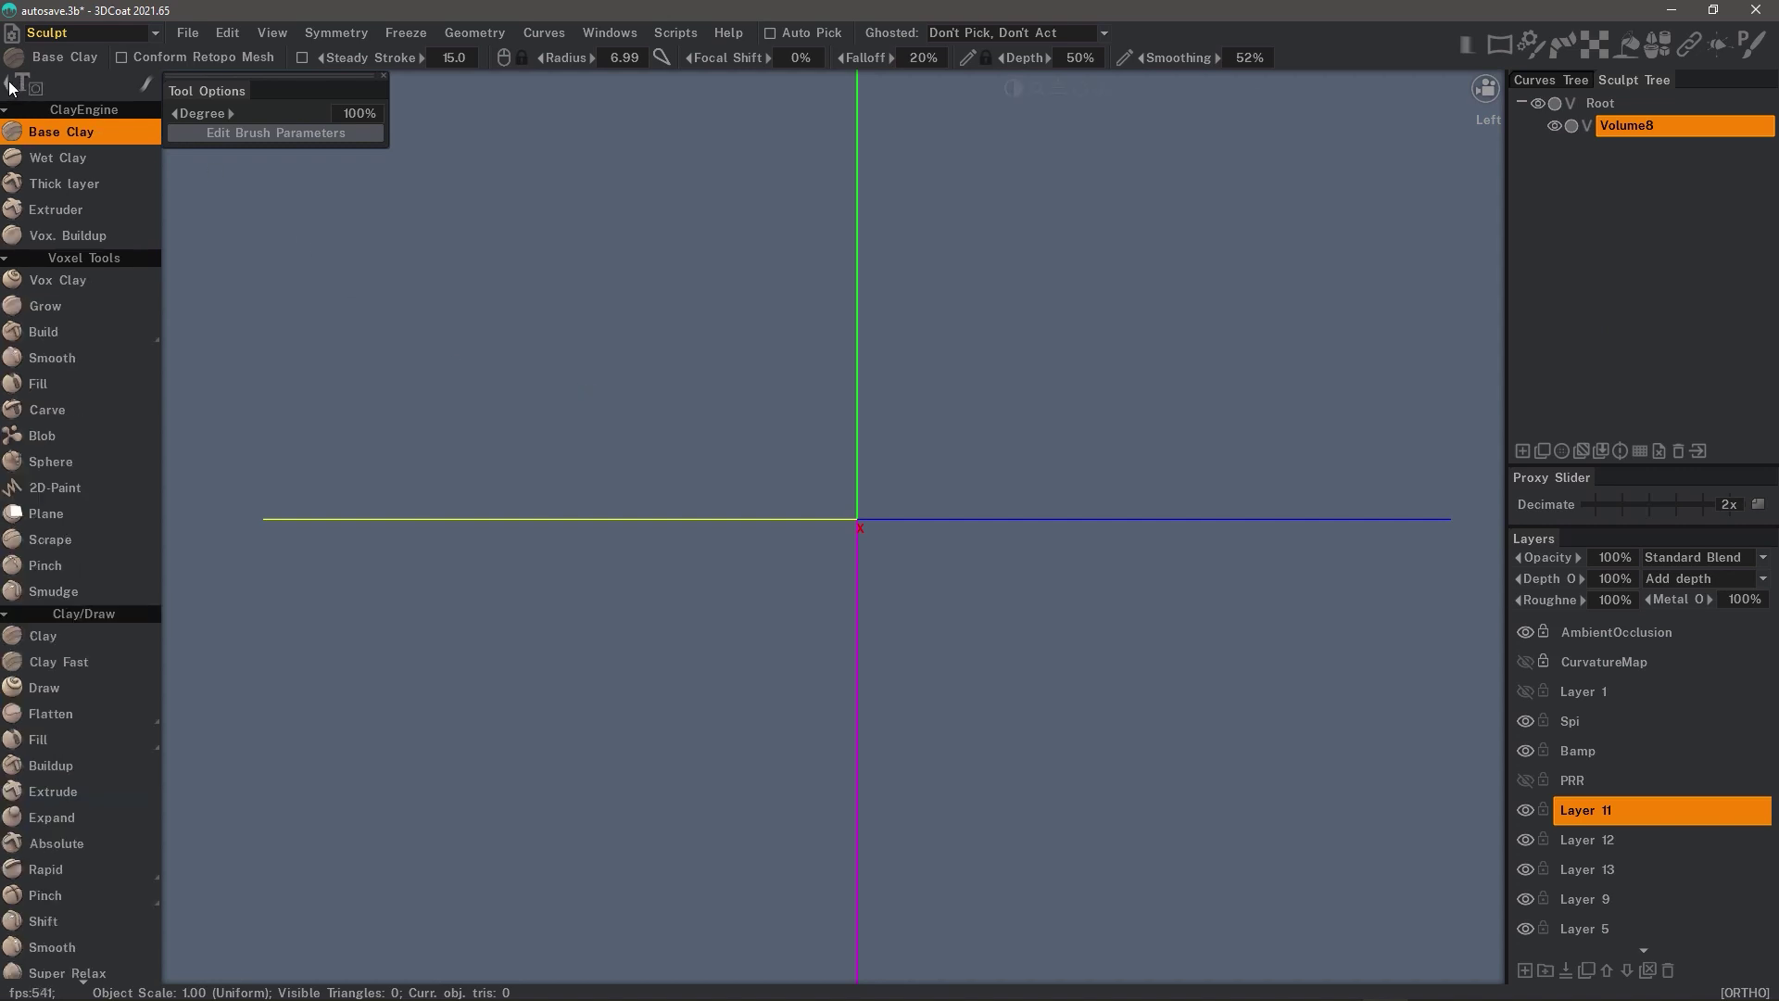
click(33, 89)
click(32, 89)
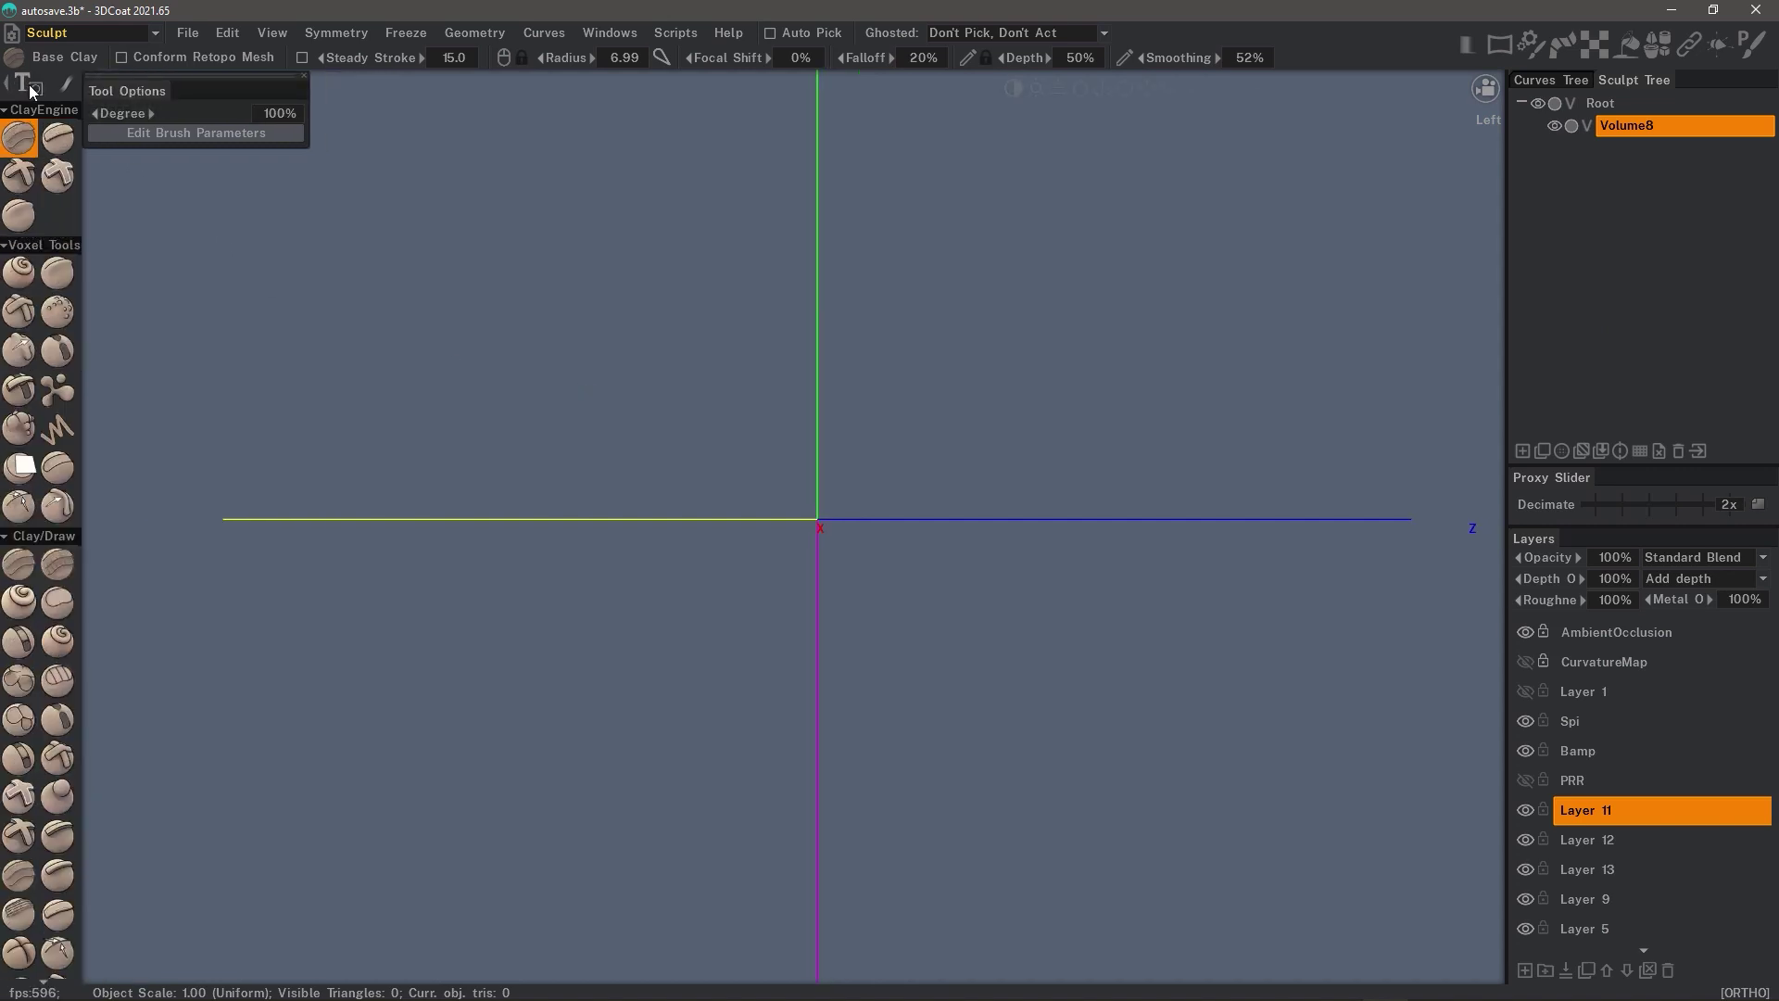
click(22, 88)
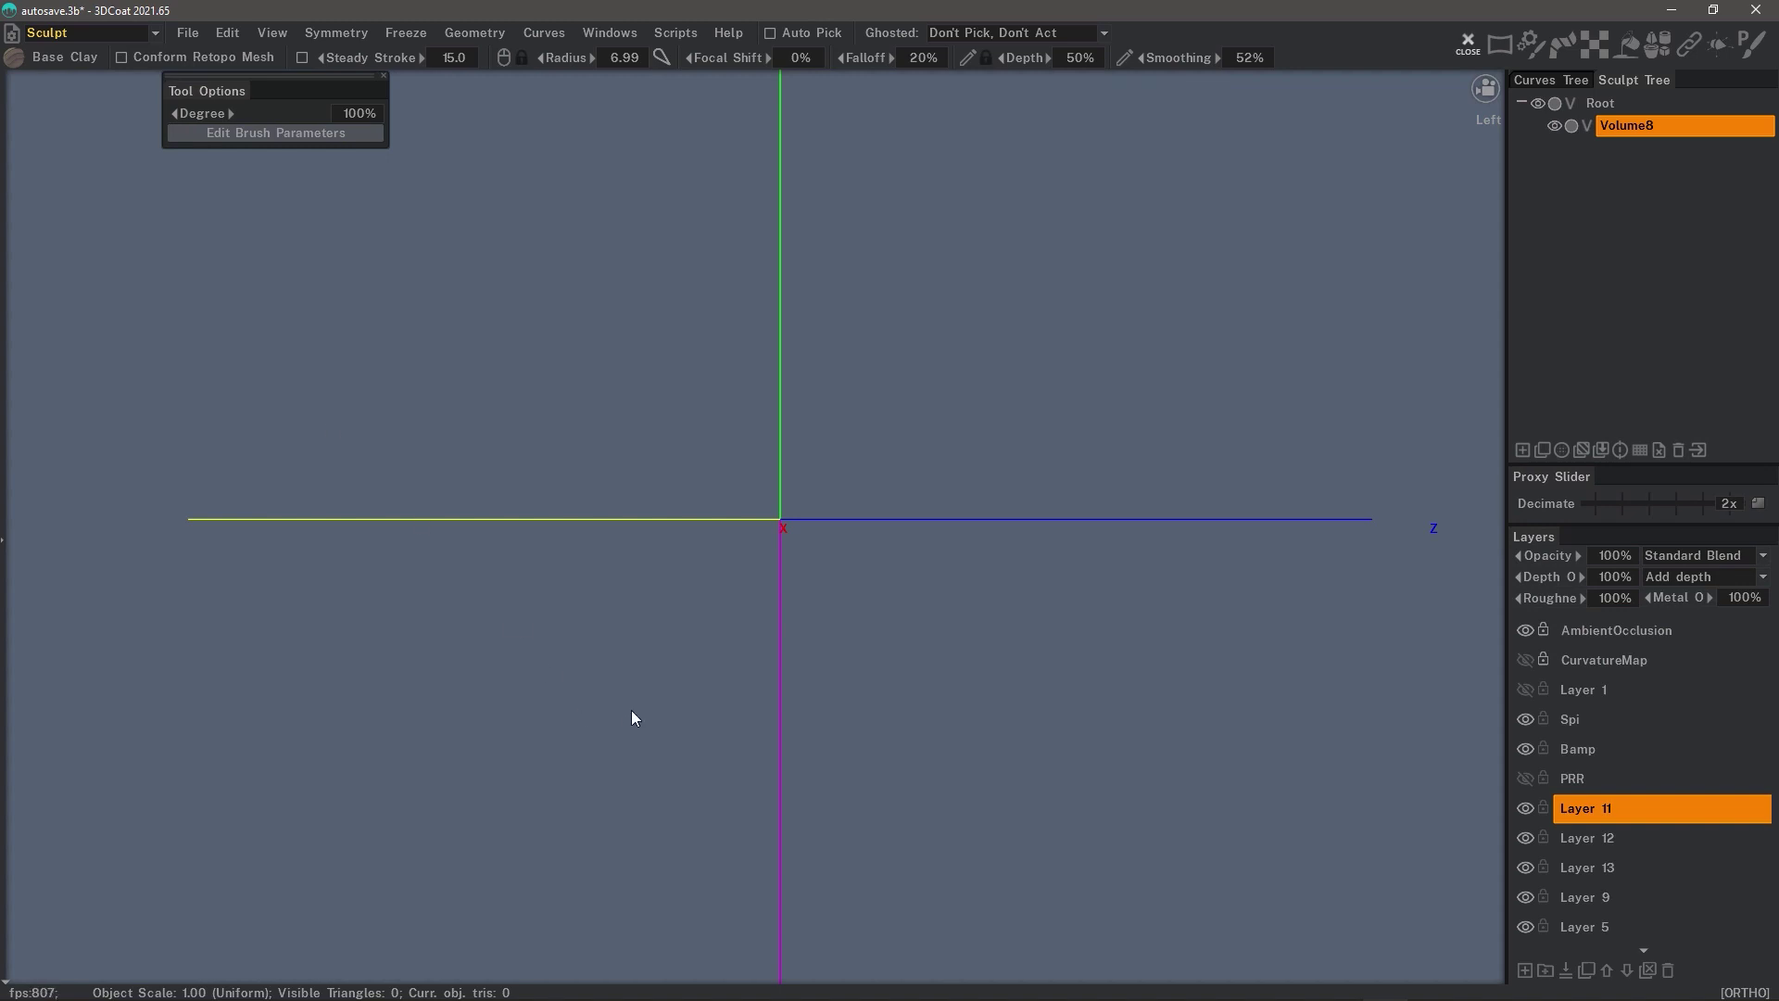
Review the QuickAccess tool palette, browse the Presets pop-up and switch it to the AM preset set.
key(space)
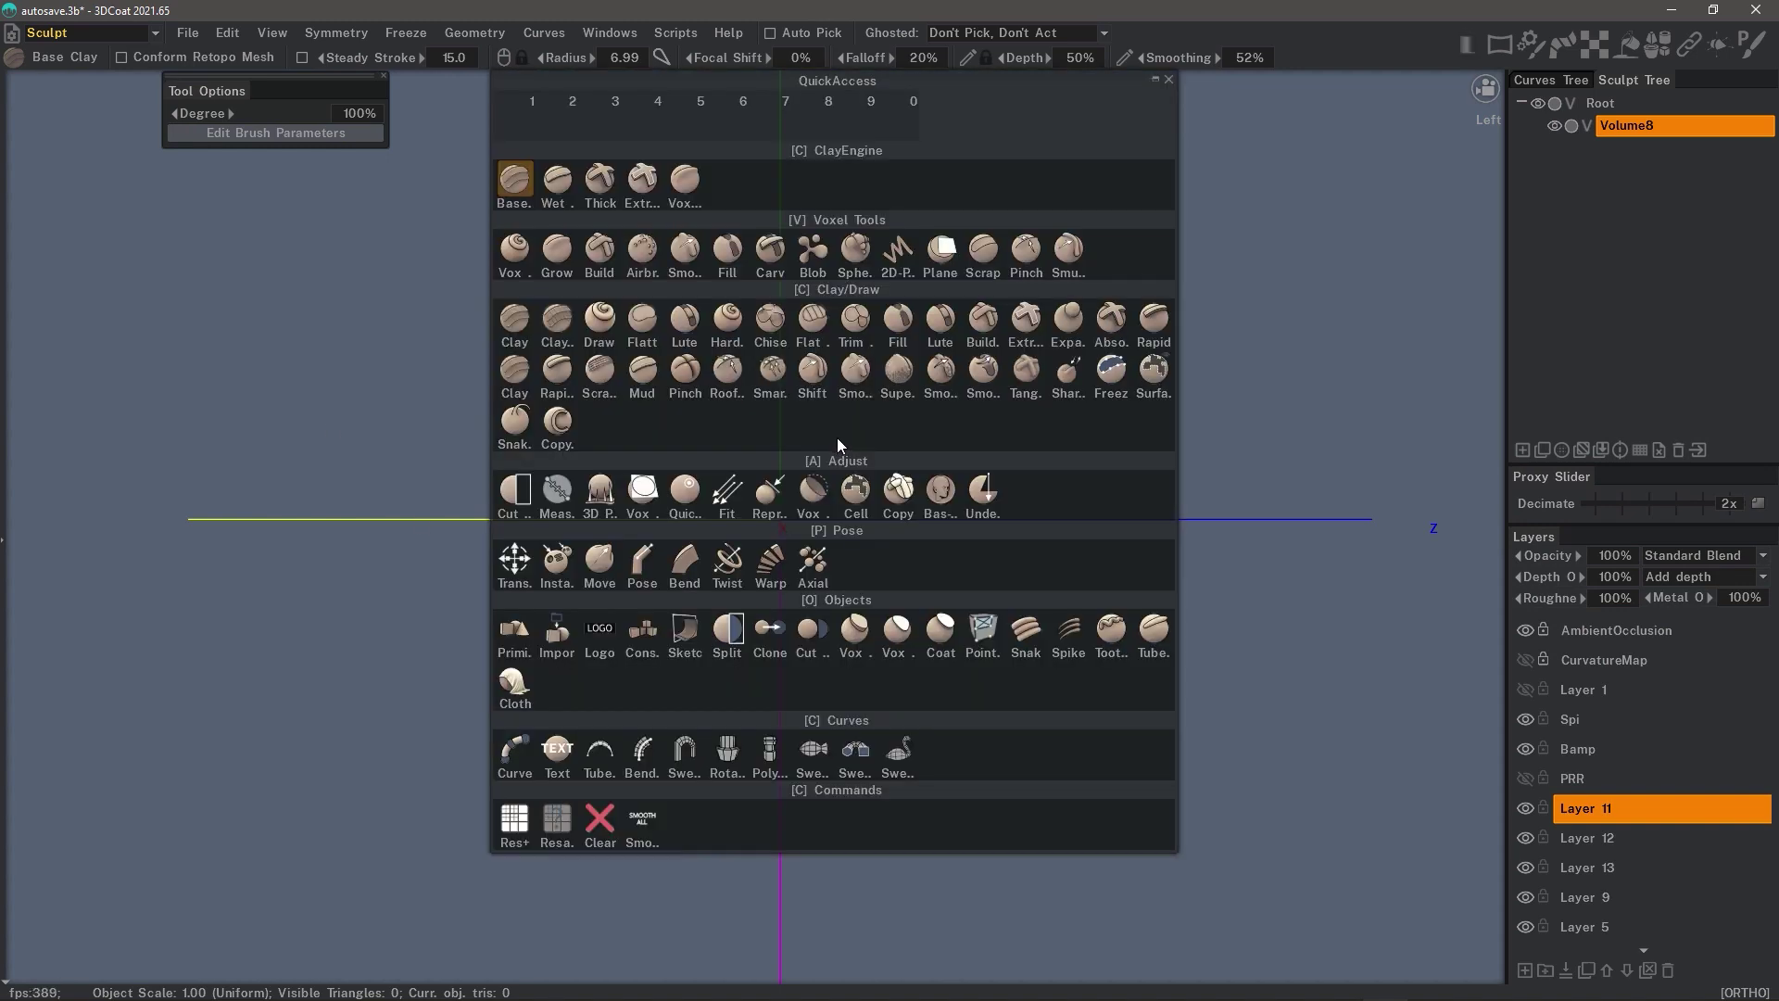
right_click(892, 481)
click(890, 432)
scroll(892, 419, down, 5)
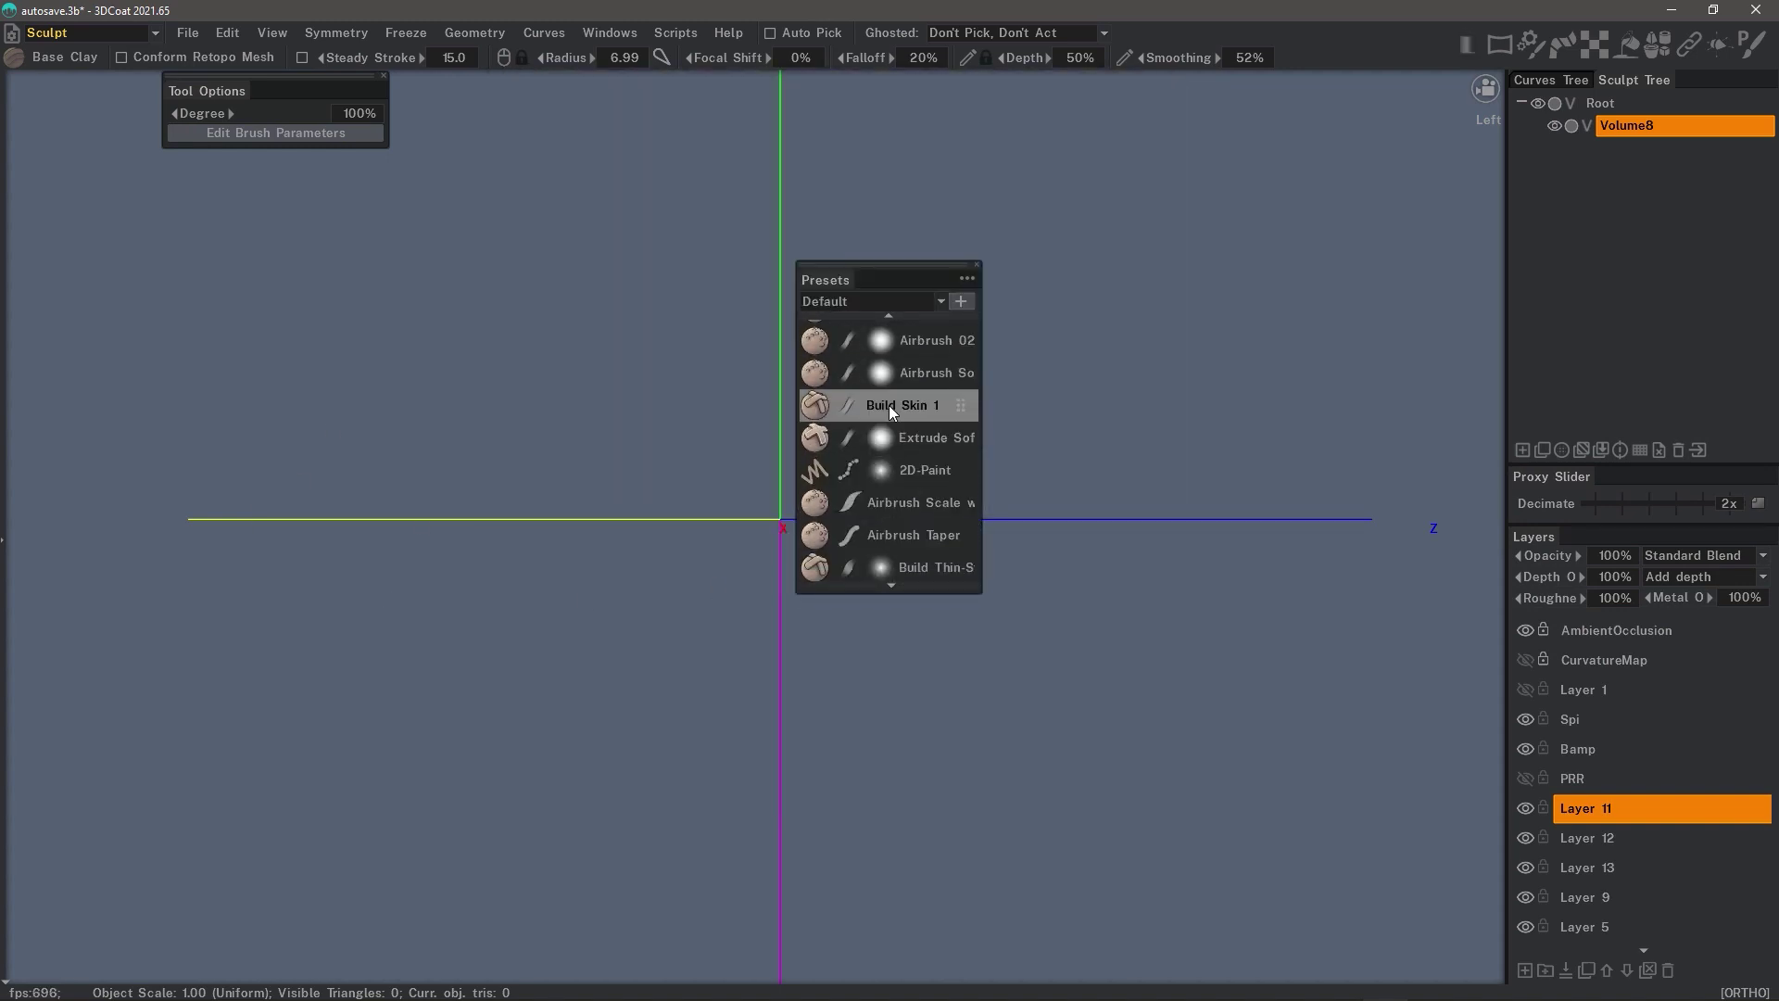
click(860, 298)
click(891, 328)
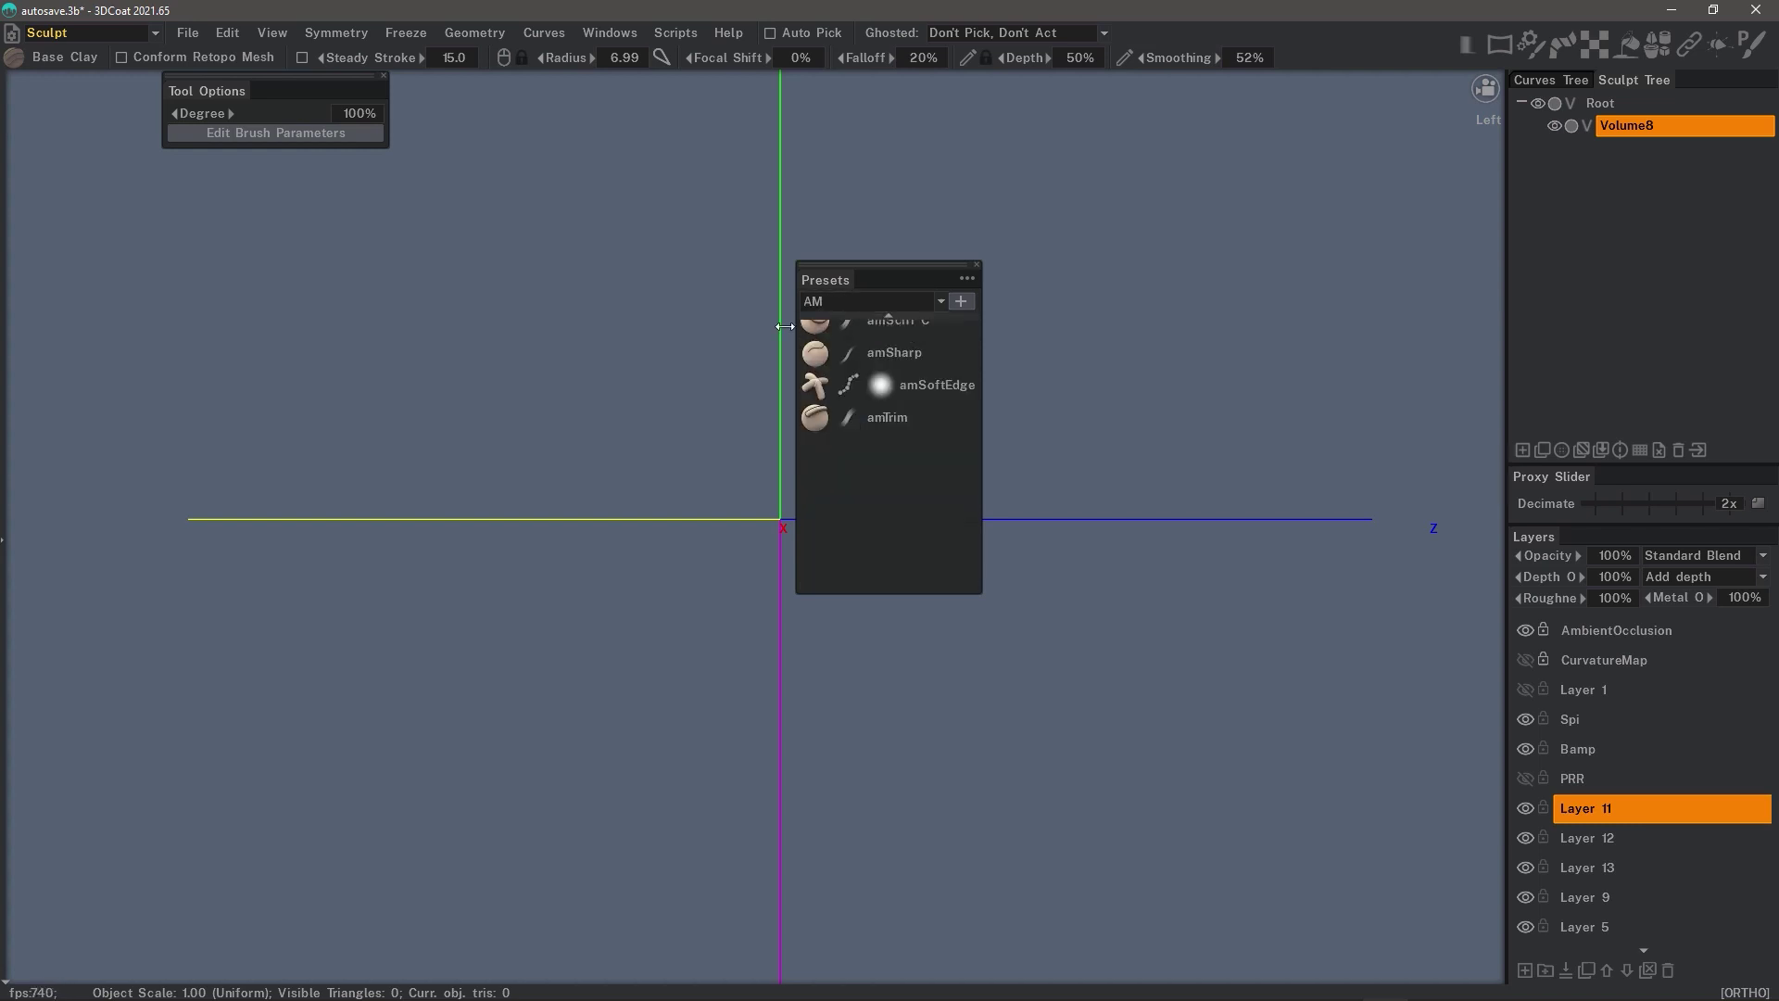
Switch to the Paint room and invoke Store This Page Layout for its panel arrangement.
click(83, 34)
click(79, 60)
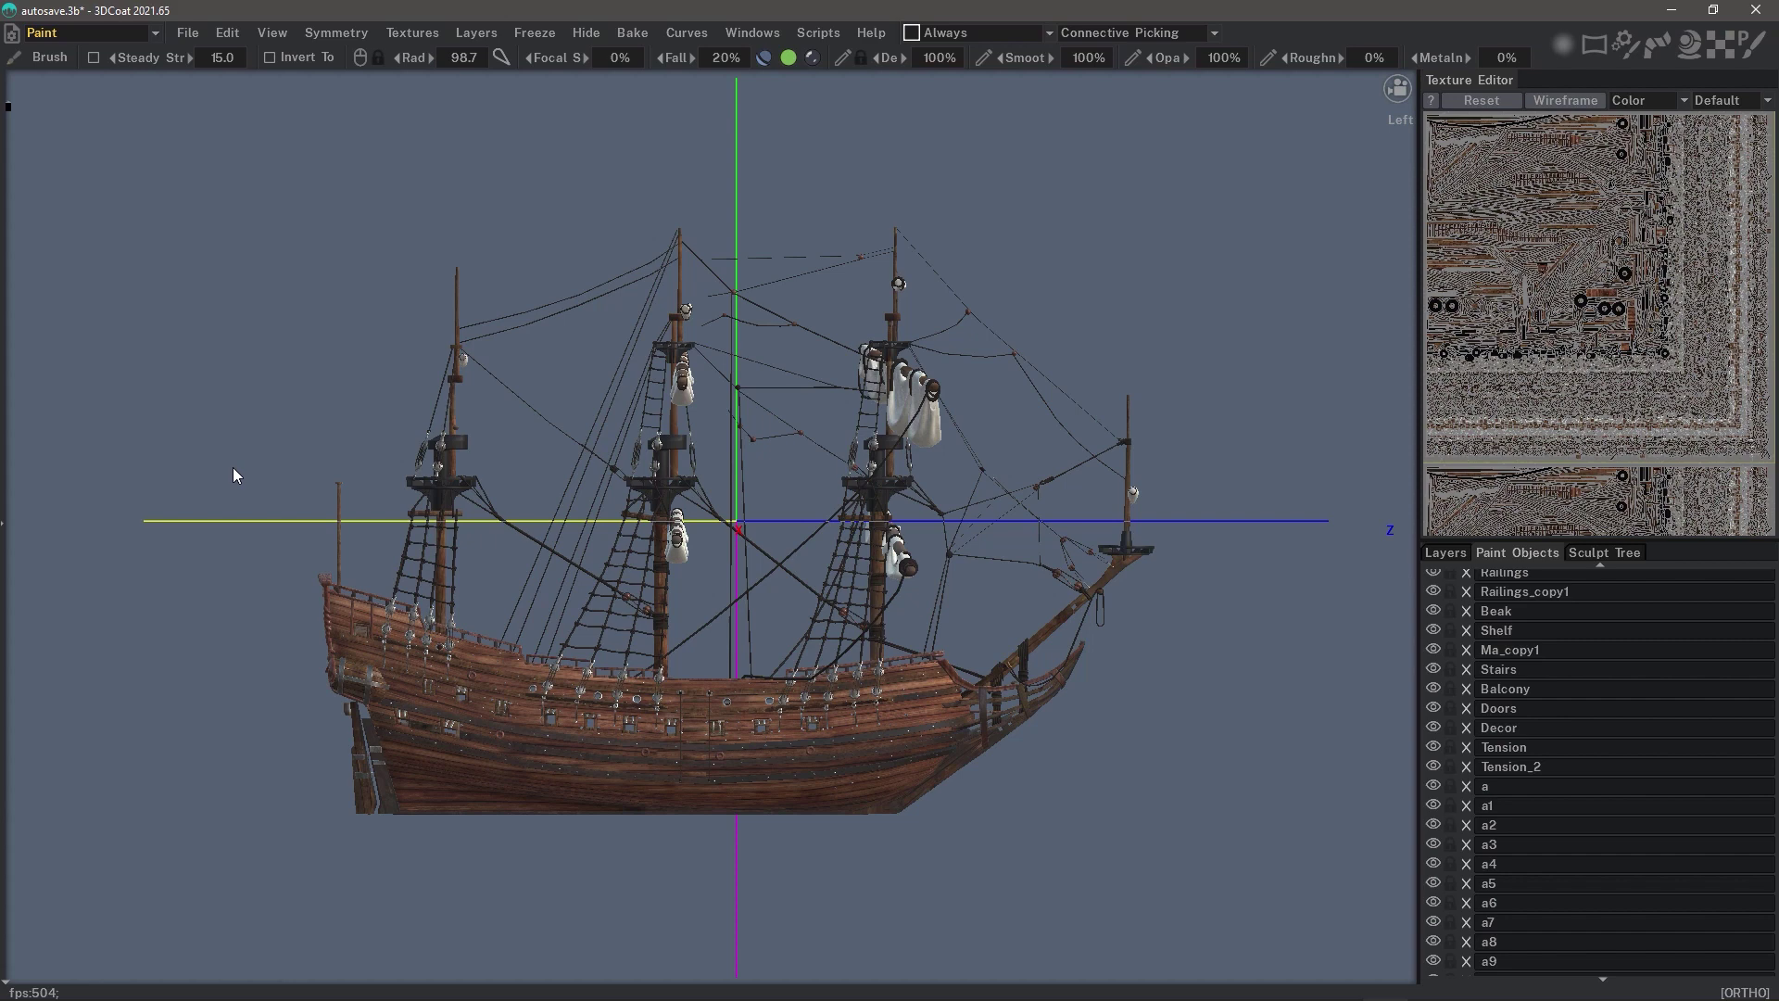
click(767, 37)
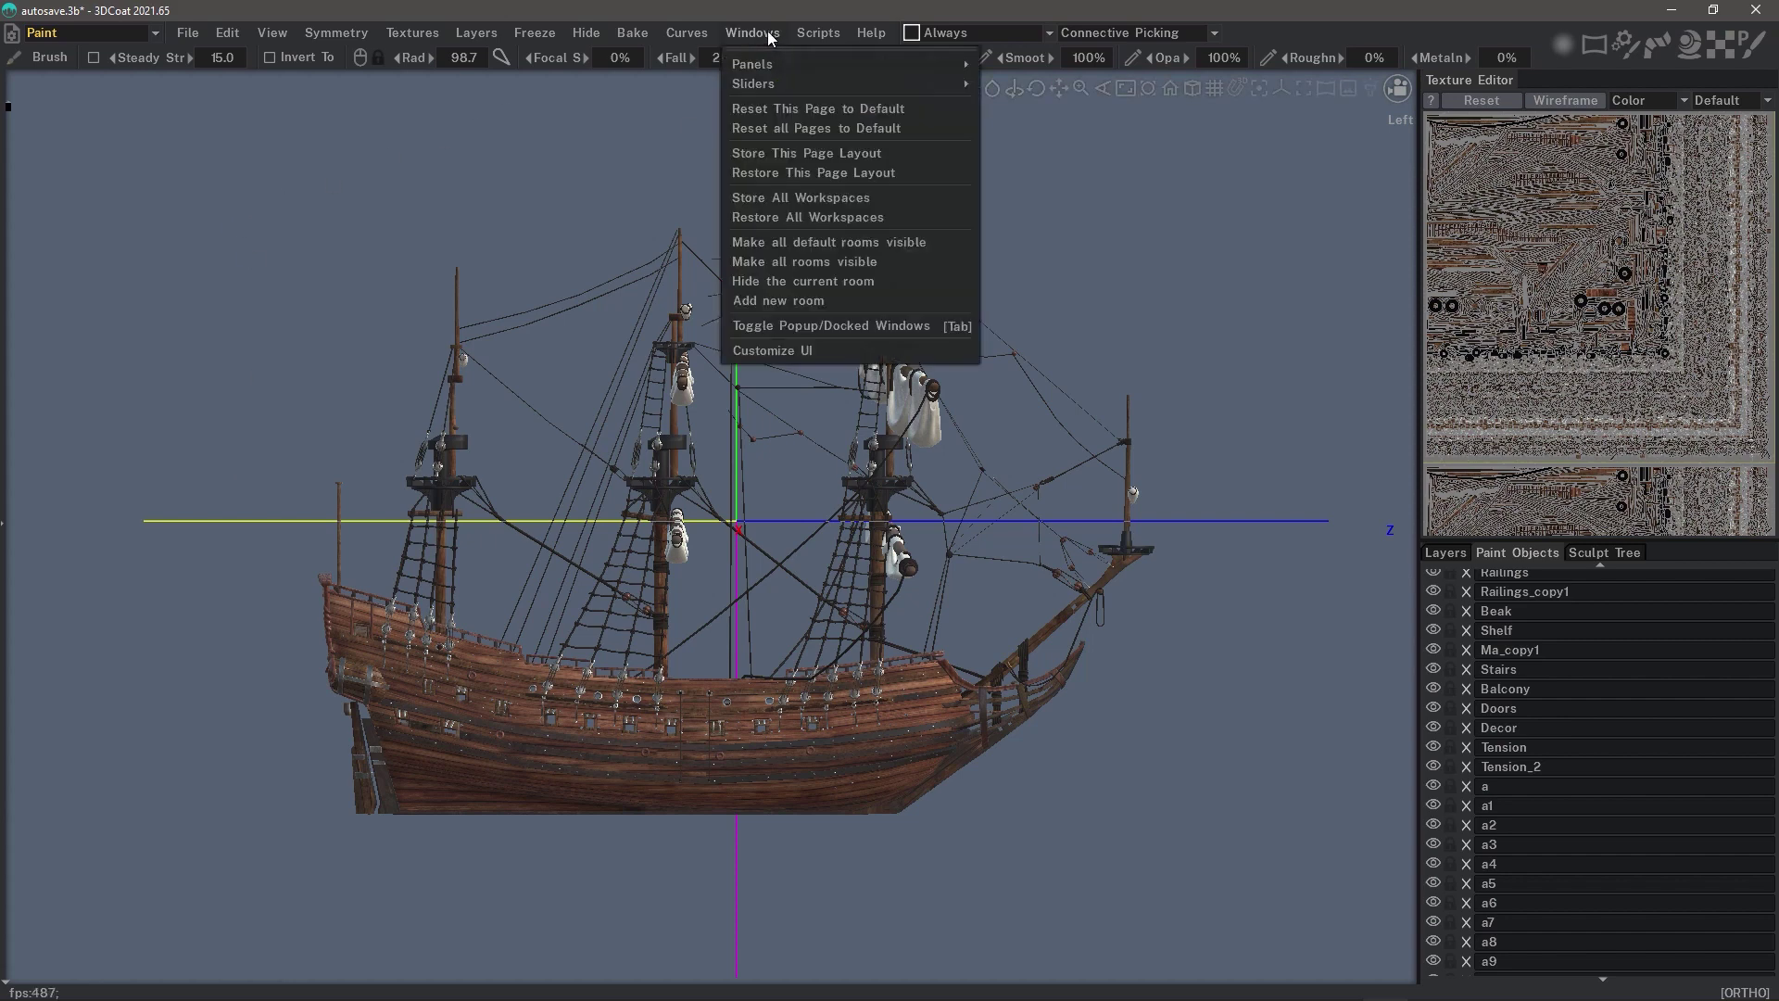
click(817, 149)
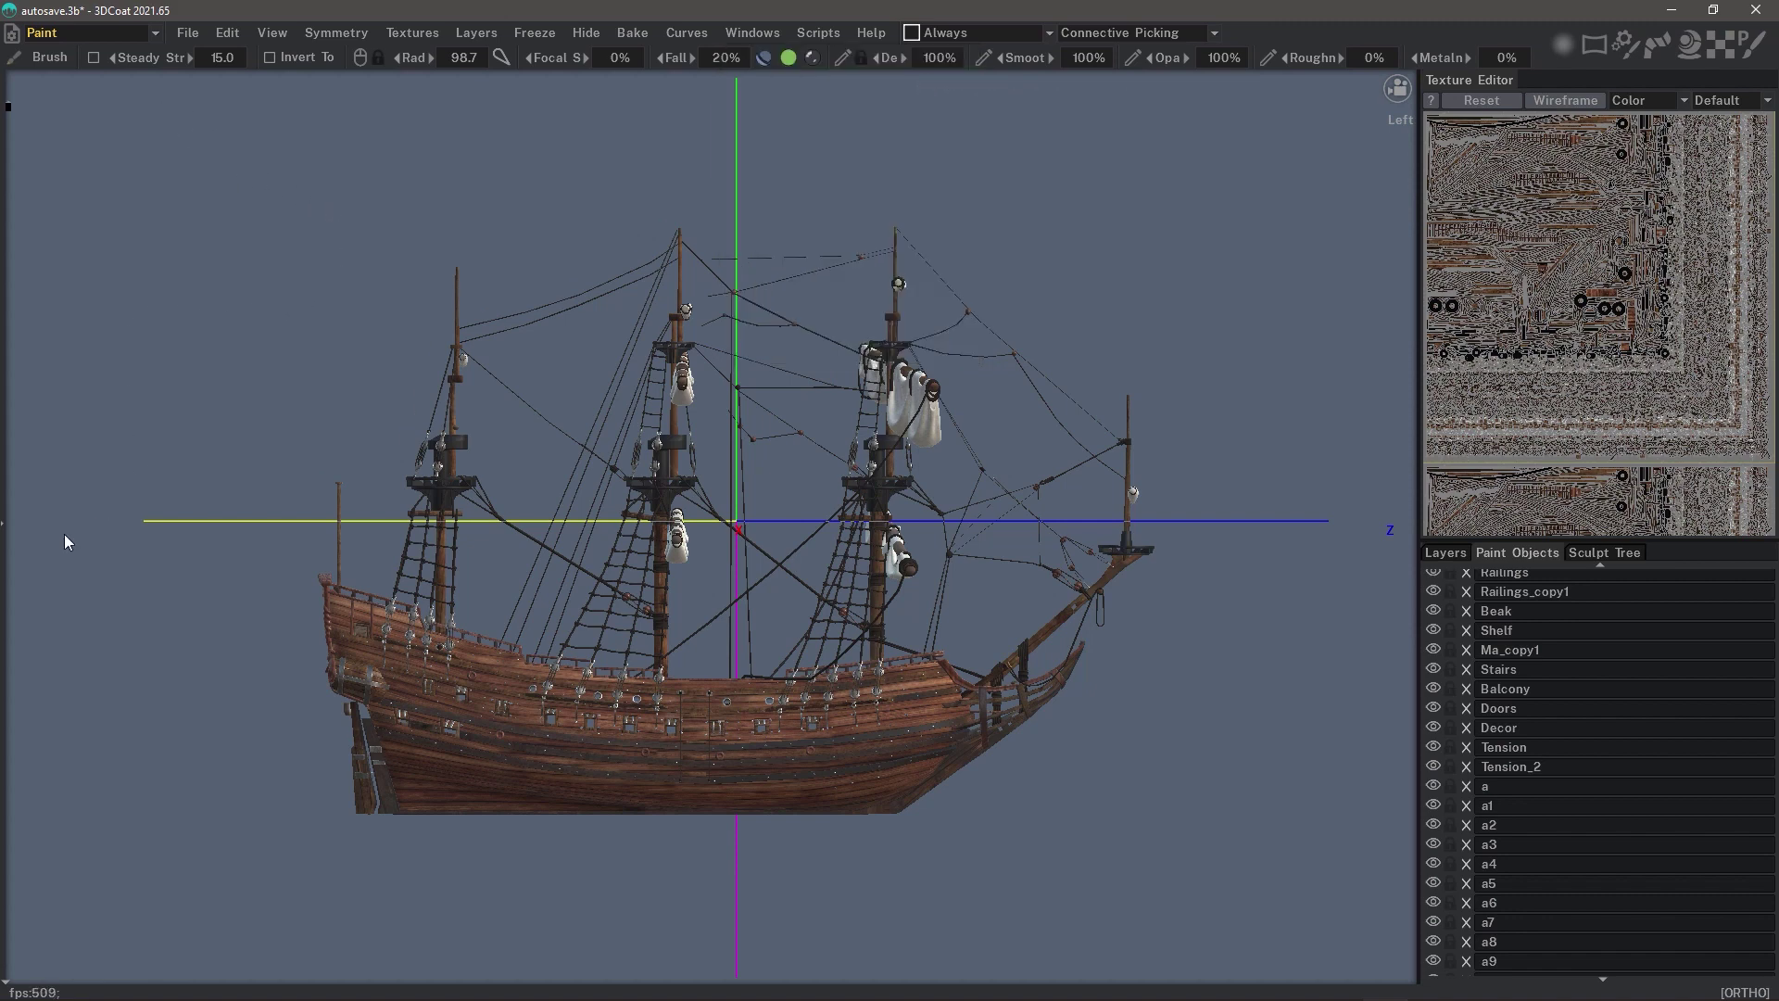
Restore the Paint room's tool list in its compact size and bring the Layers panel to the front.
click(4, 530)
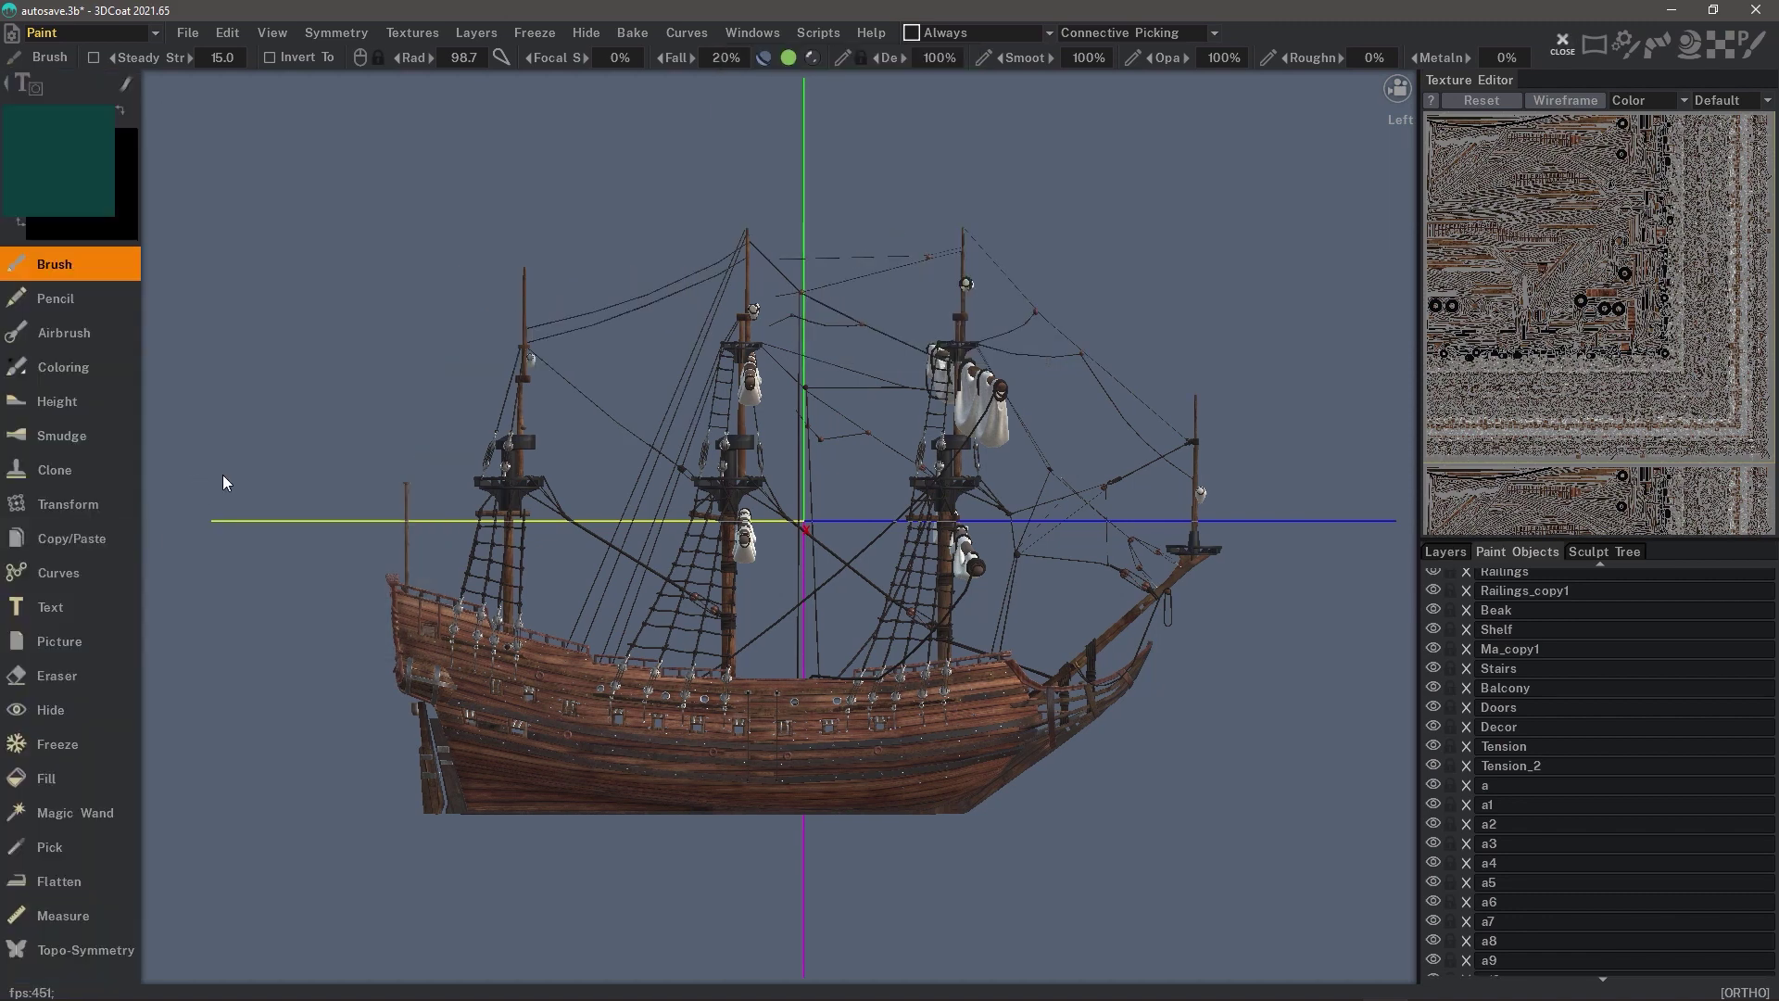
click(19, 81)
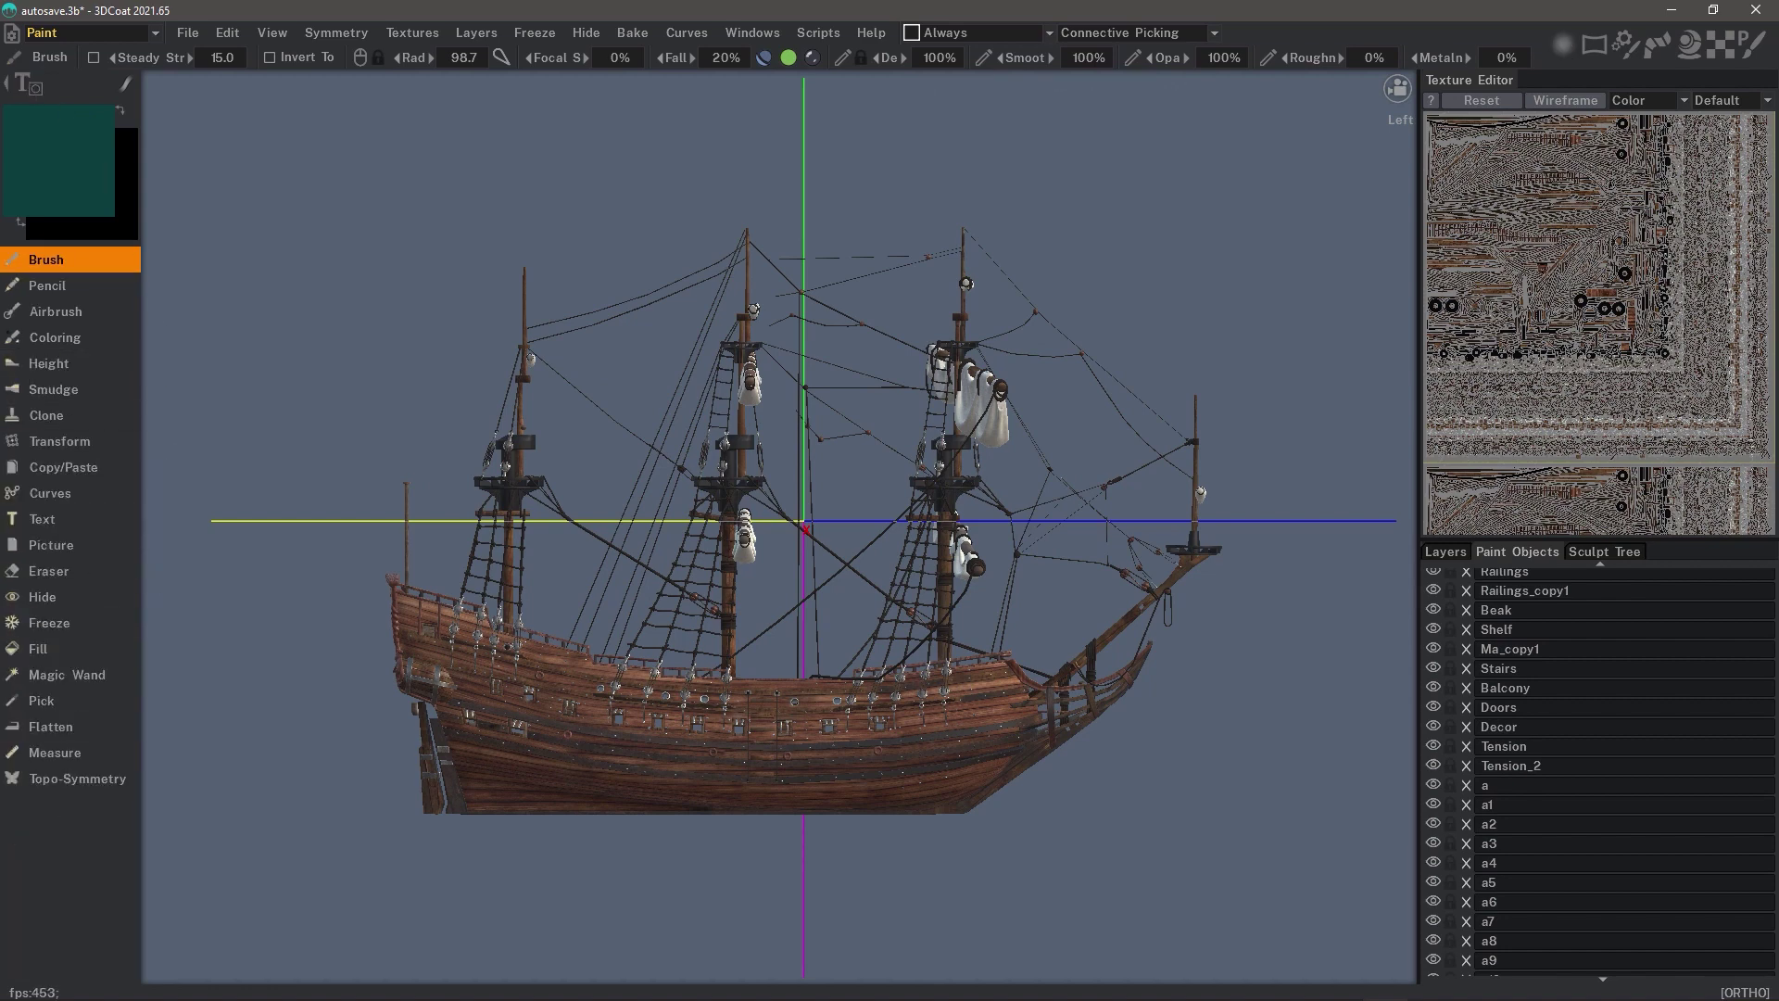
click(1442, 556)
Switch the viewport to perspective projection and orbit around the ship to view its opposite side.
scroll(422, 484, down, 1)
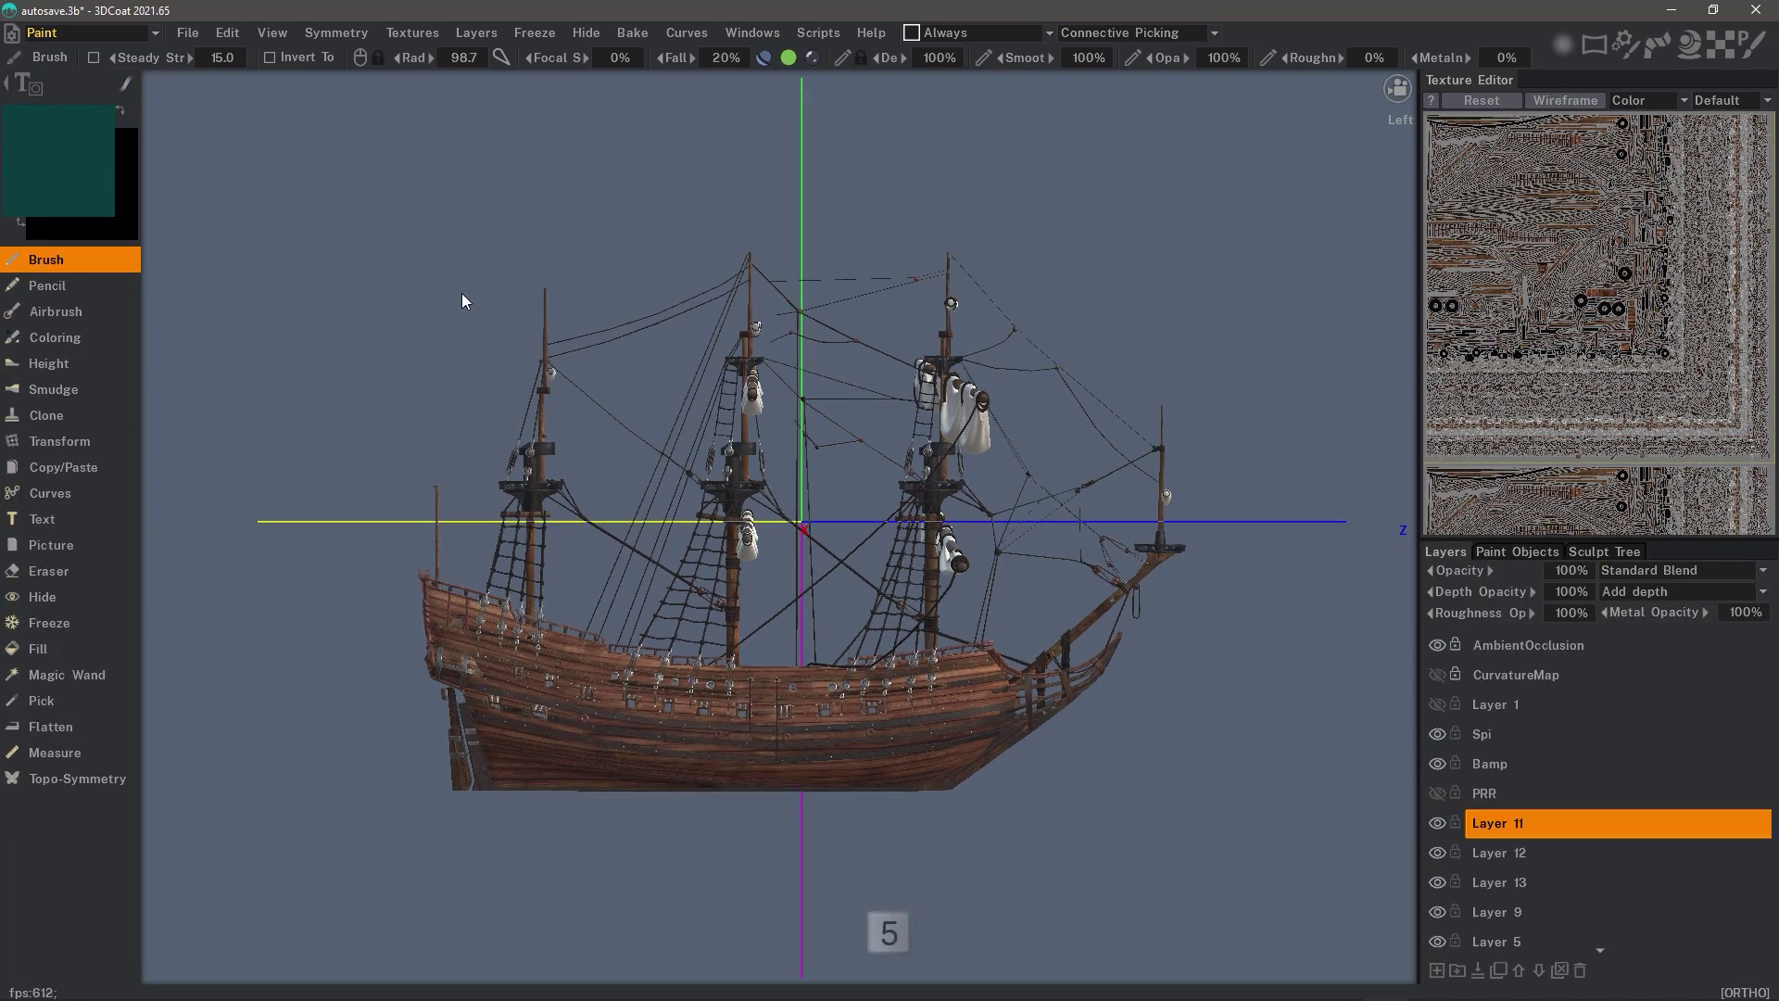
key(5)
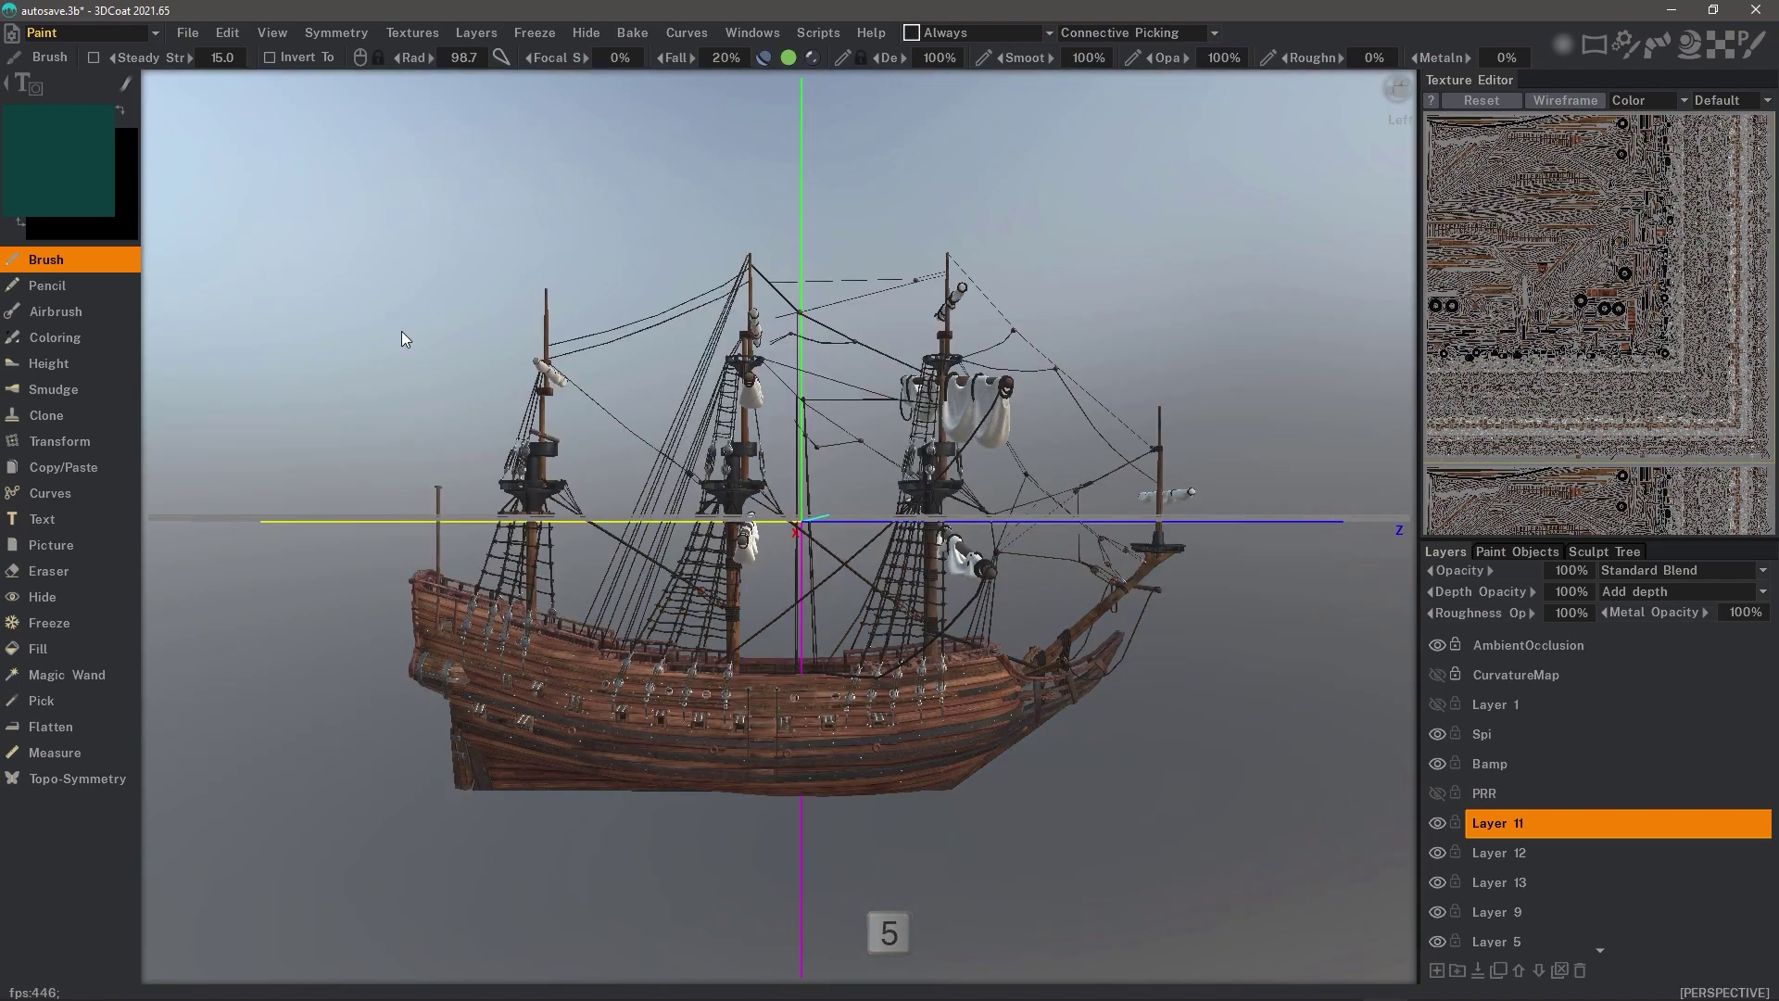
drag(372, 386, 607, 709)
Examine the ship's color texture and UV islands up close in the Texture Editor.
middle_drag(1577, 343, 1581, 383)
scroll(1726, 348, up, 6)
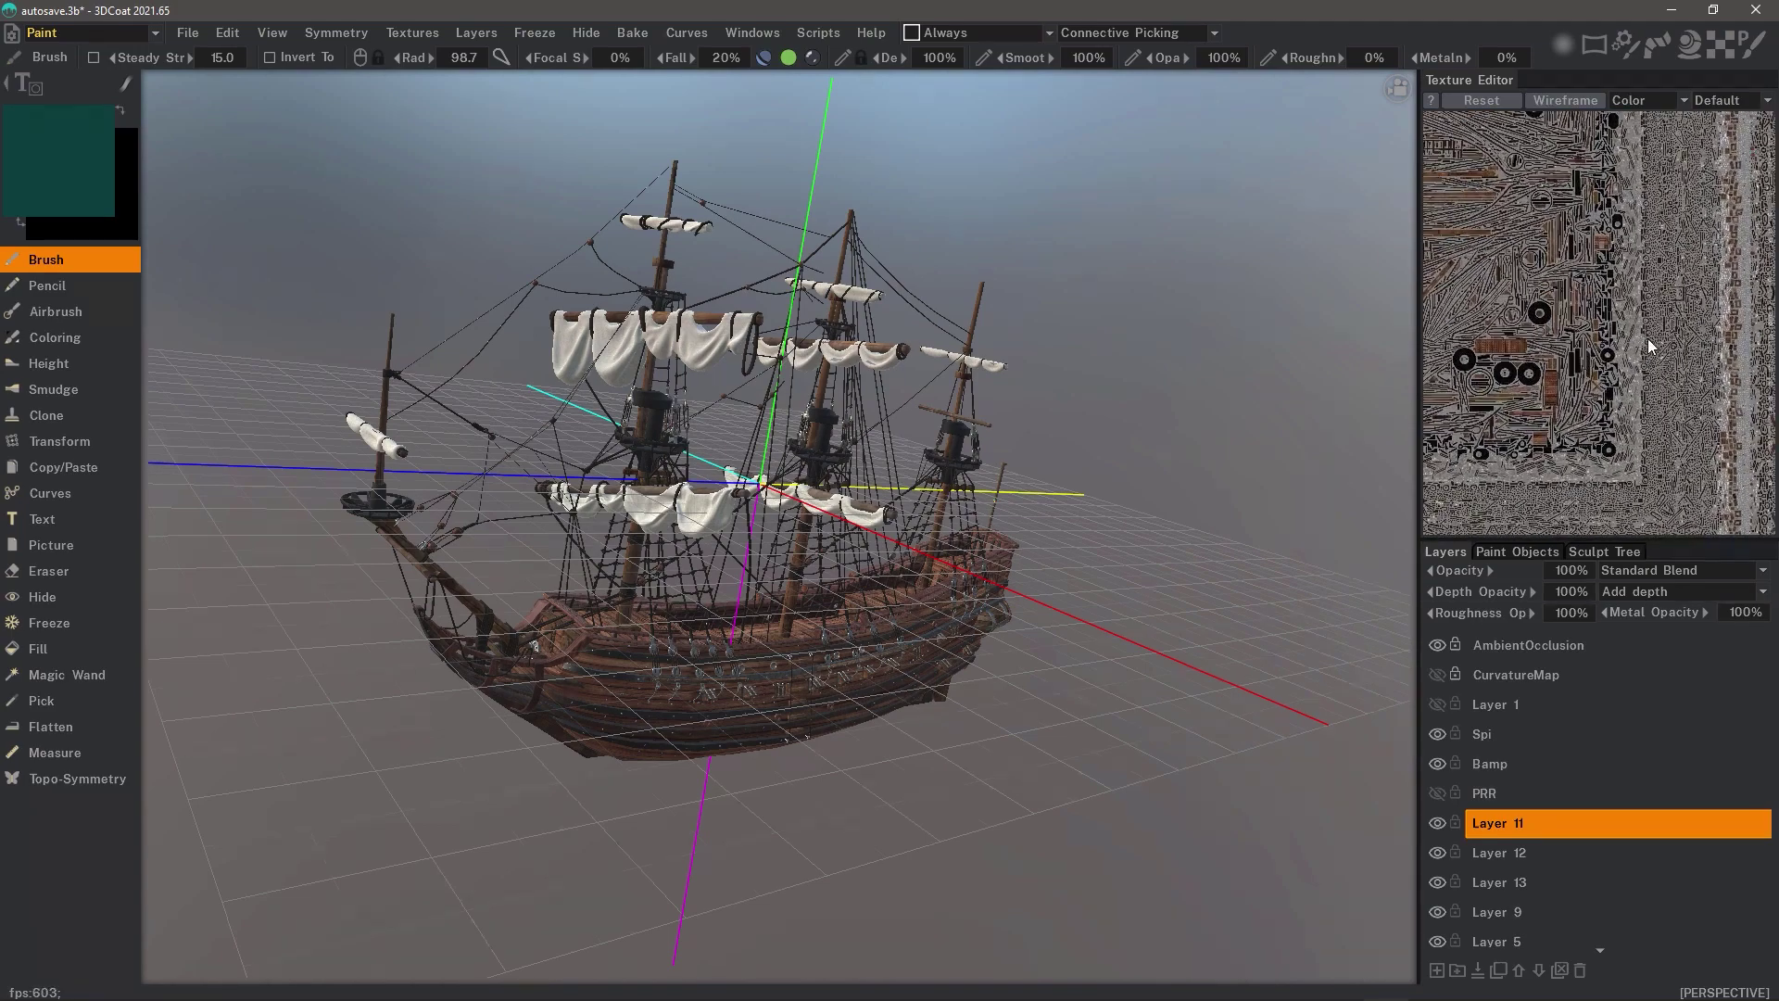
scroll(1726, 347, up, 2)
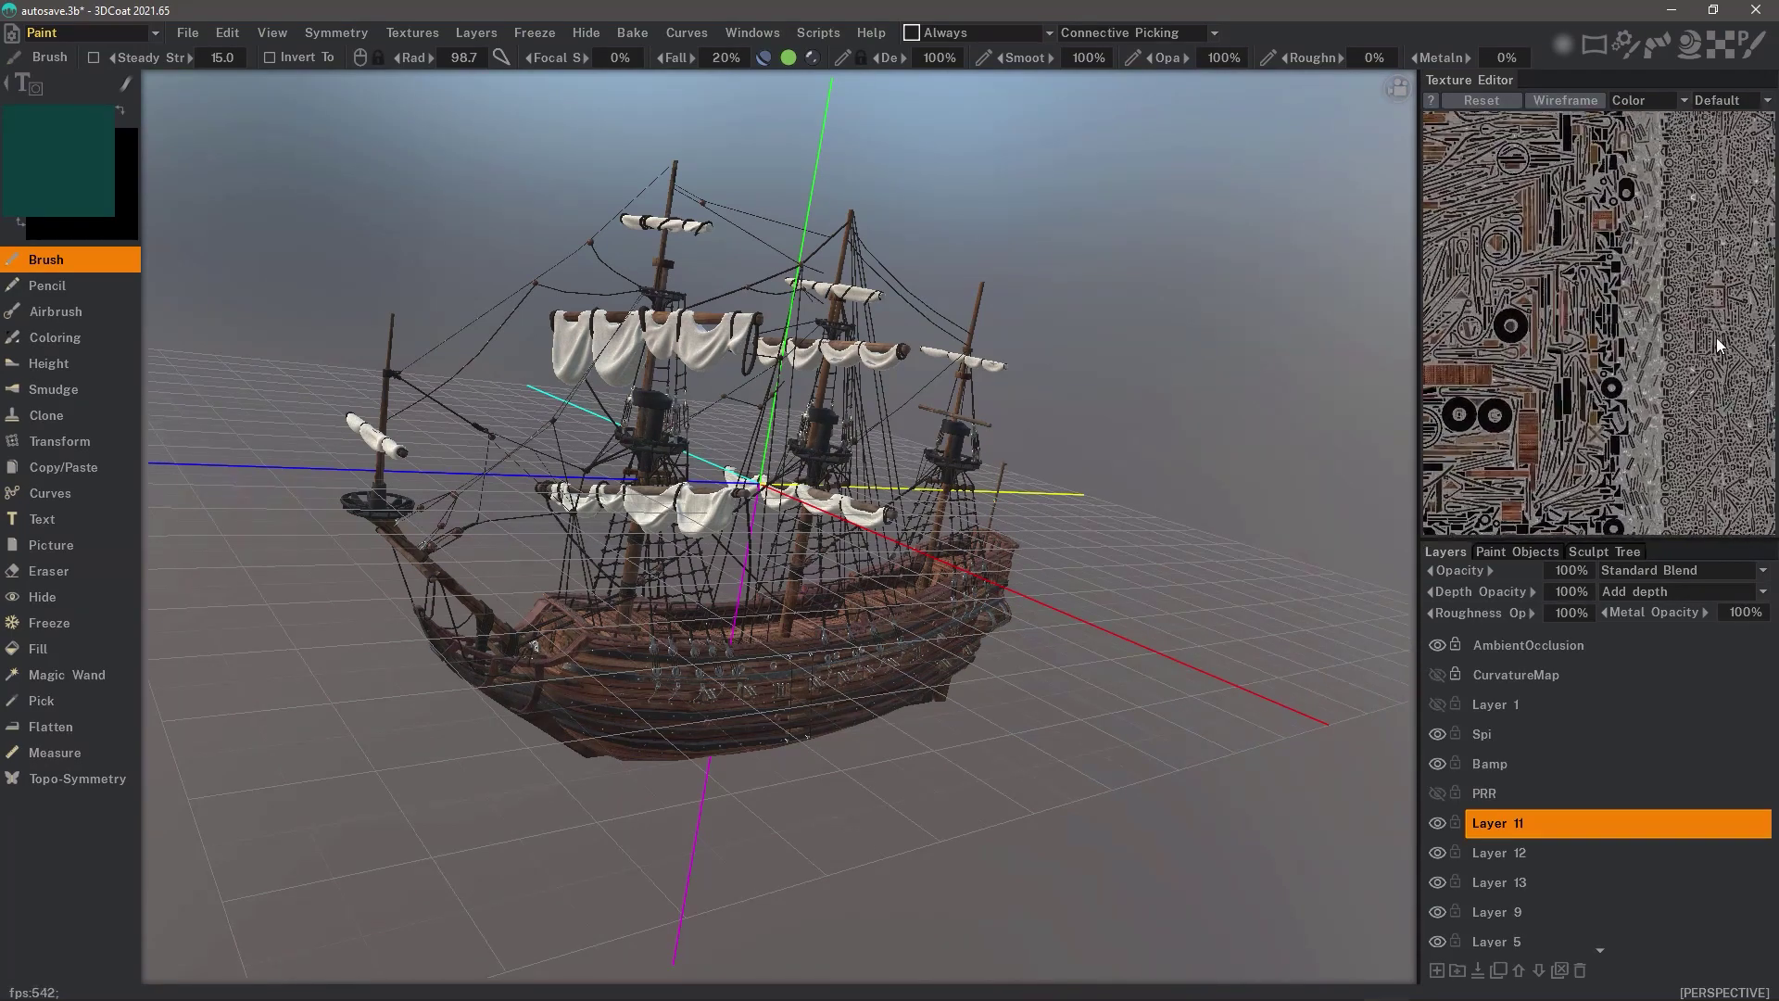
middle_drag(1497, 400, 1637, 346)
right_drag(1637, 346, 1548, 382)
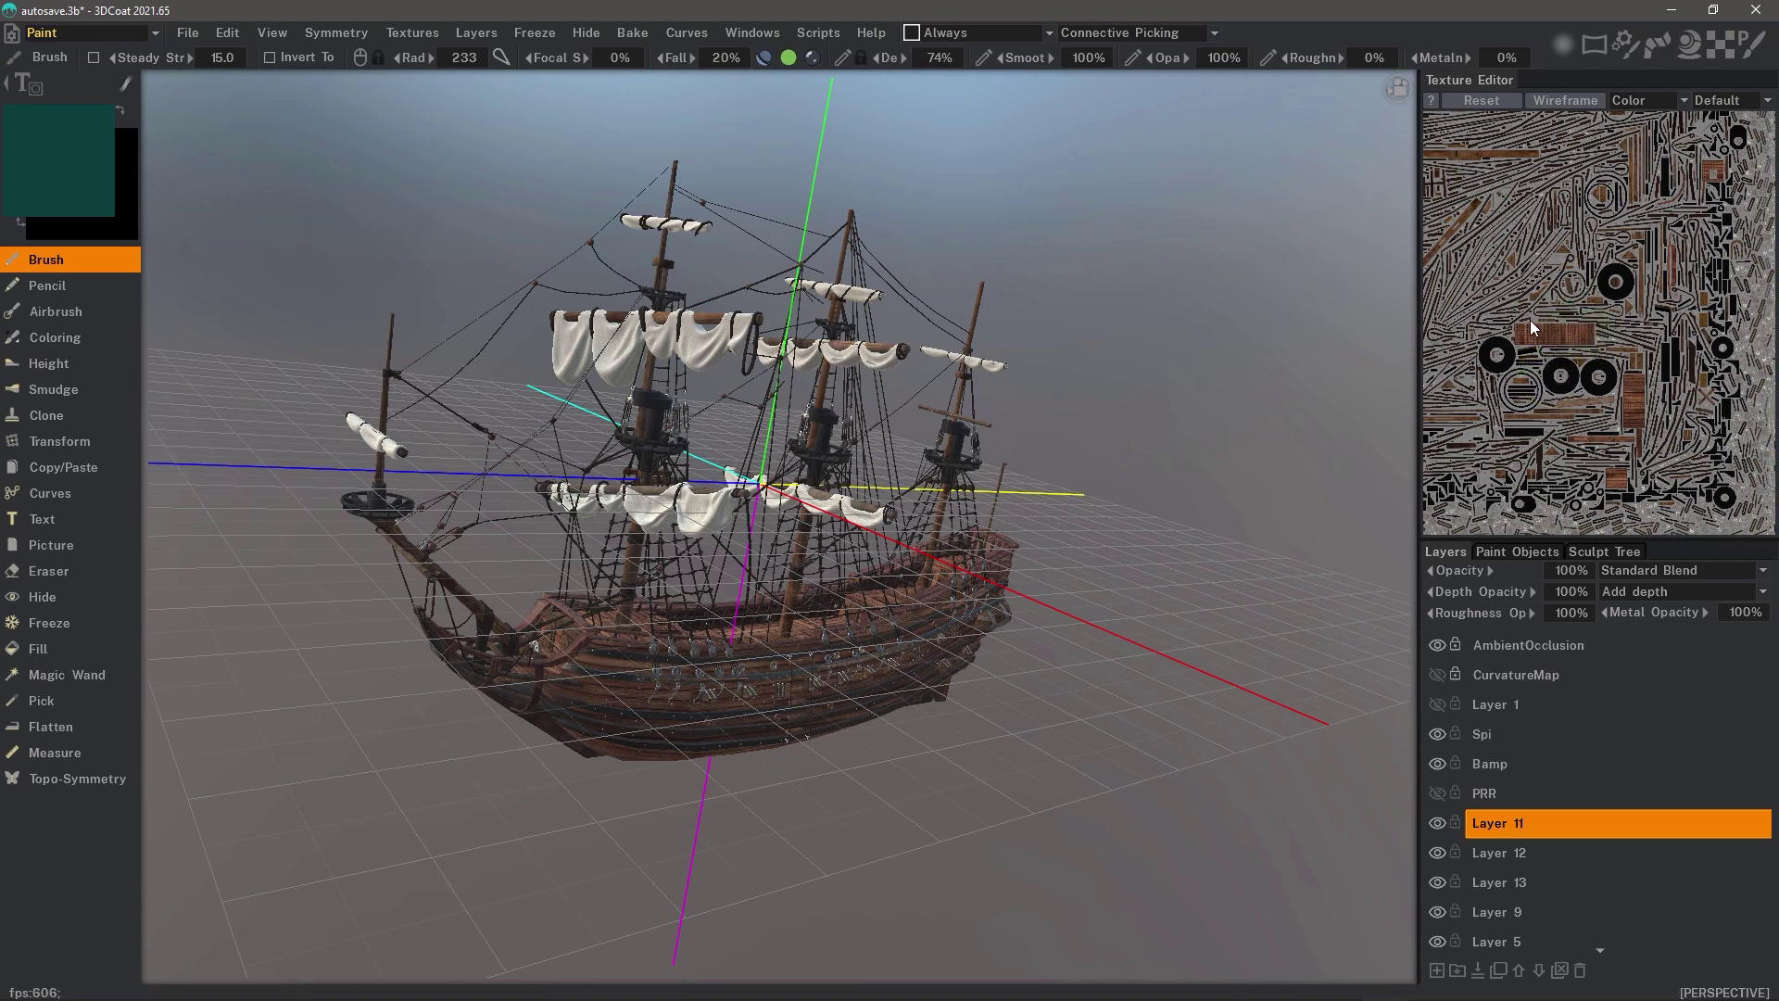
Inspect the wood planks and round islands of the Default texture at closer range in the Texture Editor.
scroll(1532, 321, down, 3)
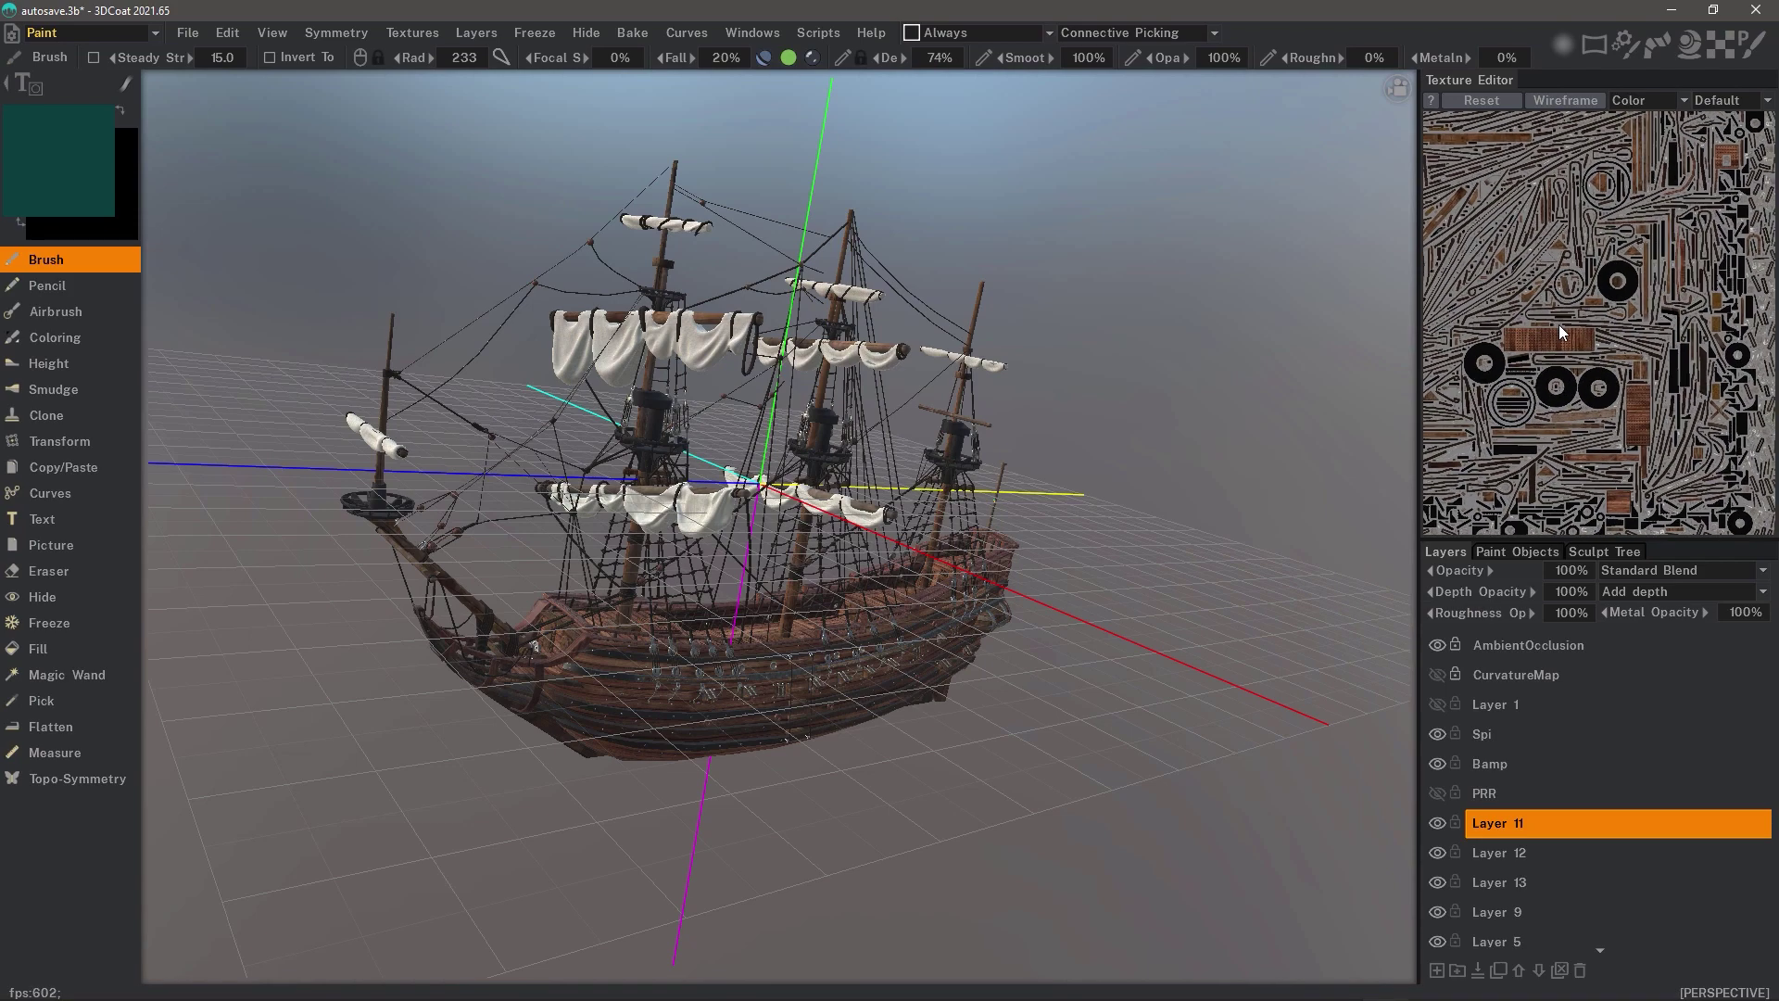
scroll(1518, 335, up, 3)
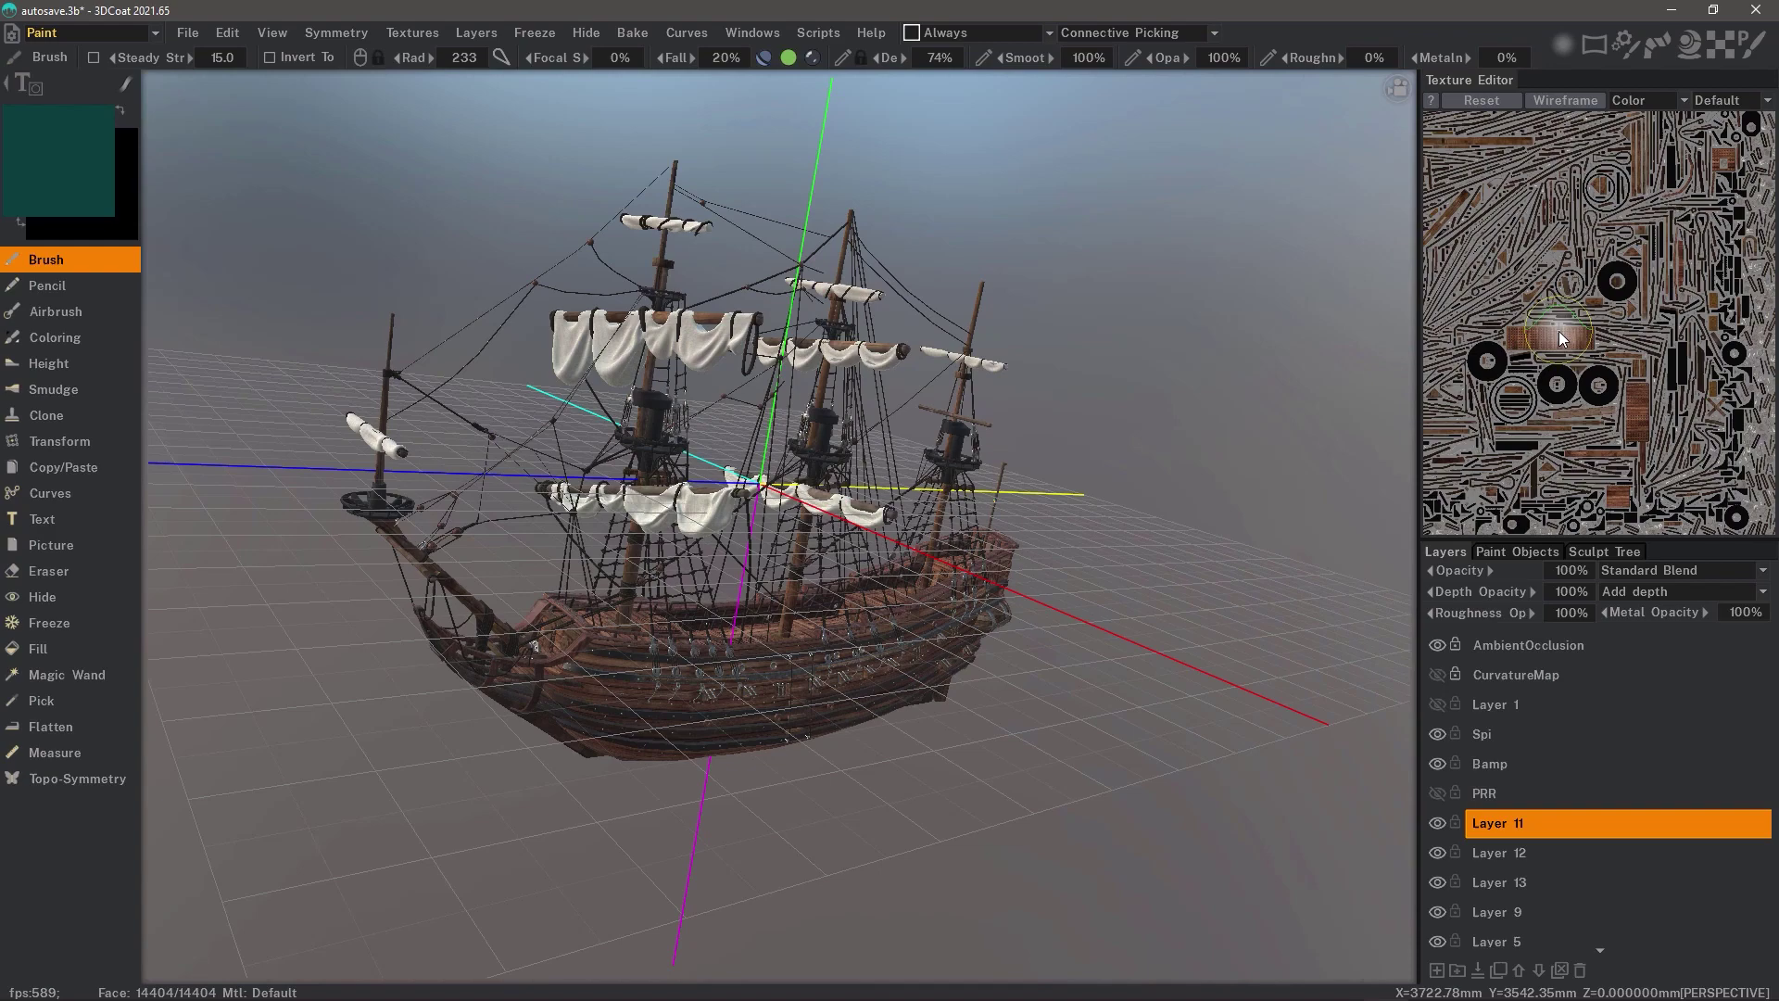
alt+right_drag(1536, 339, 1729, 437)
scroll(1566, 345, up, 2)
scroll(1730, 437, up, 2)
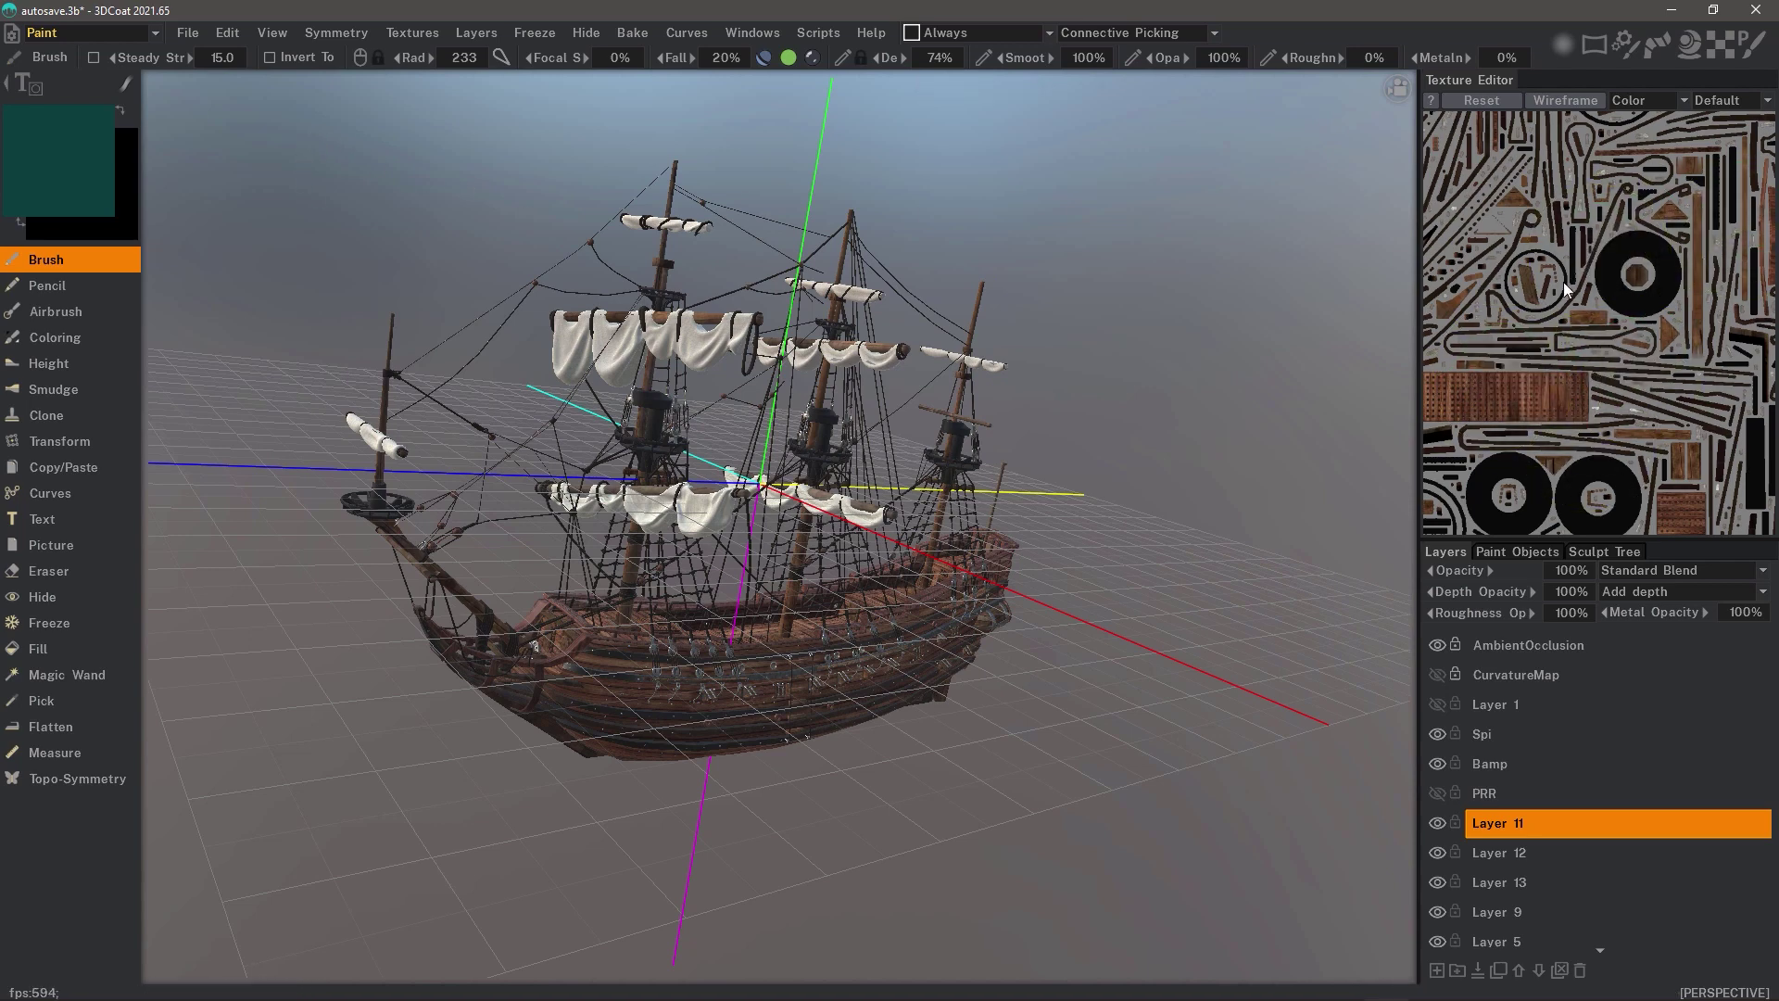
Dock the Texture Editor as a tall column between the viewport and the Layers panel, and show the Korpus texture in it.
drag(1480, 80, 1600, 303)
middle_drag(1390, 454, 1481, 622)
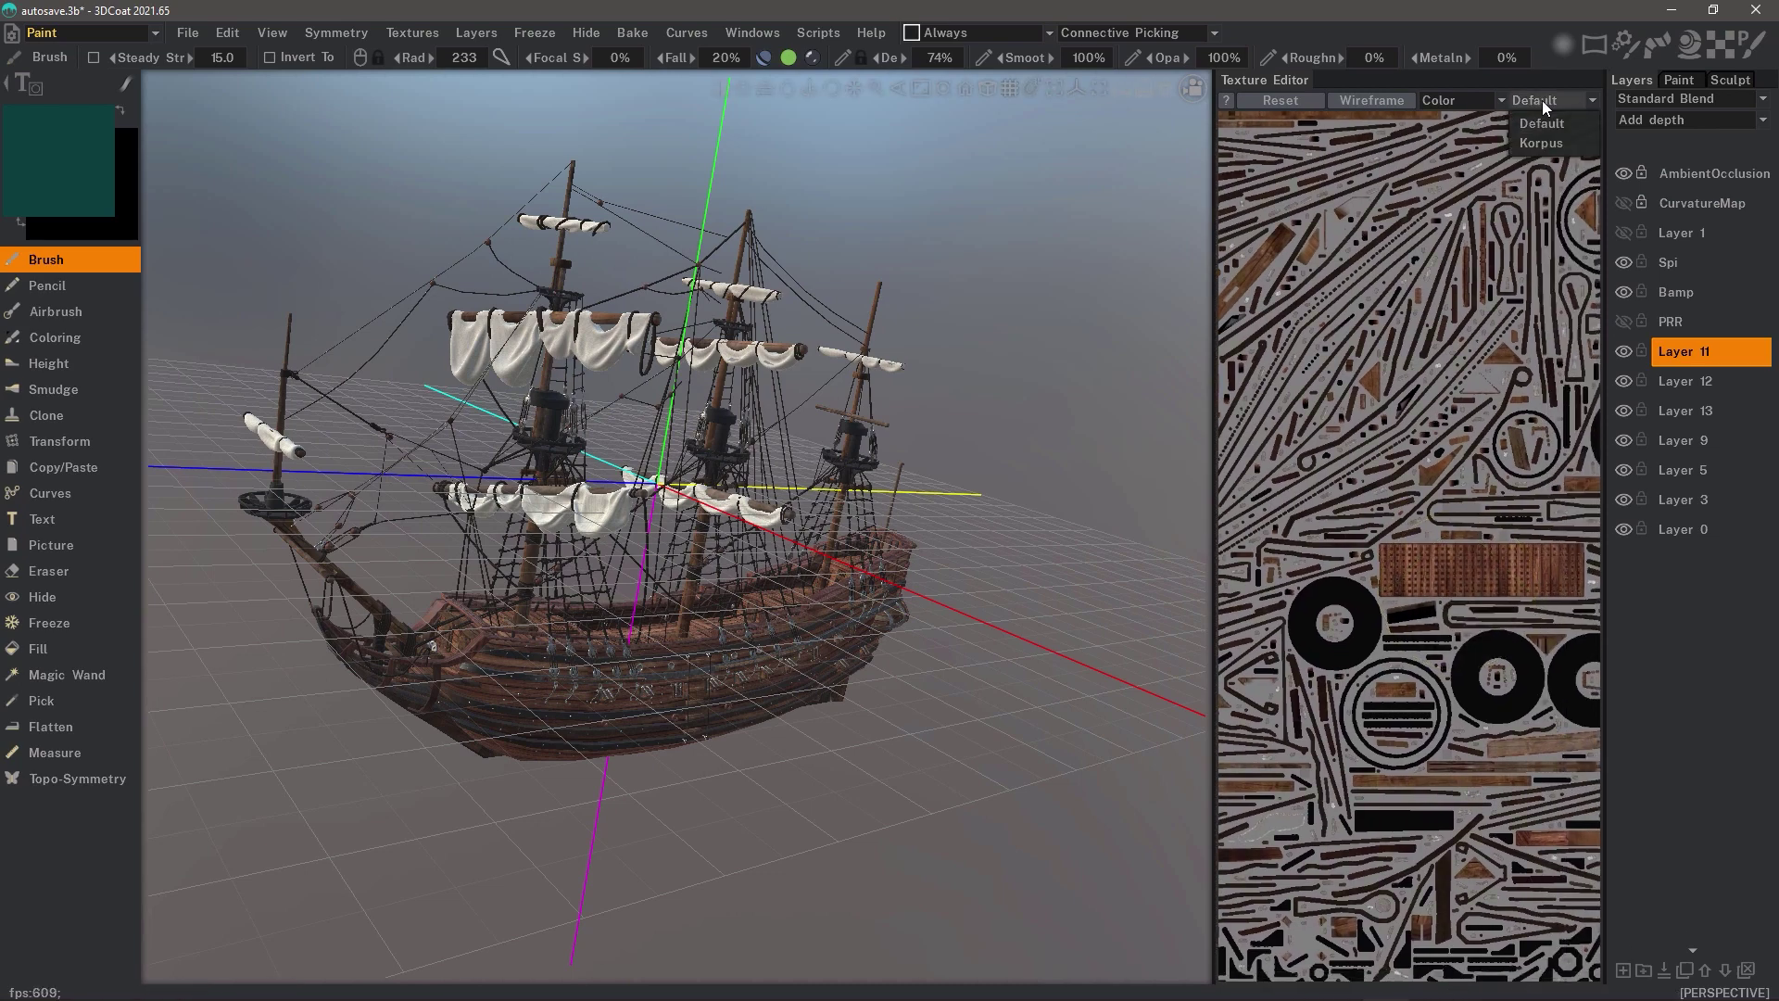
click(1548, 145)
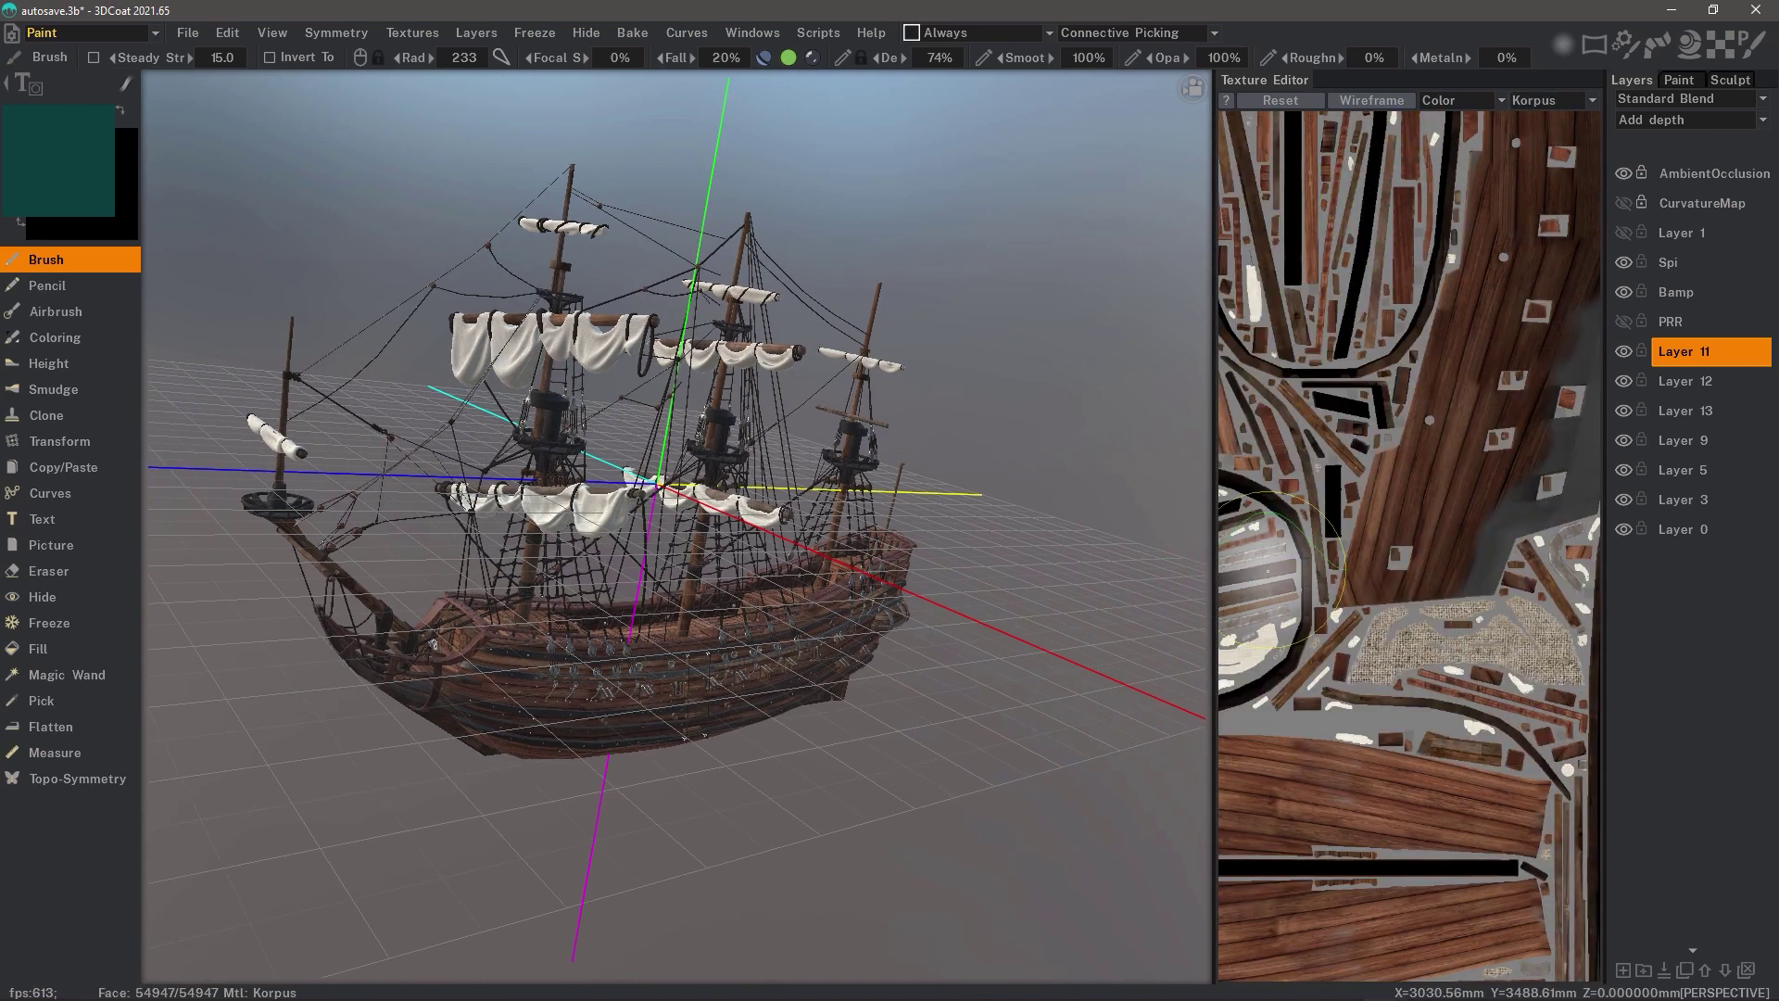
Set the brush radius to 79.5 and turn off depth painting for the brush.
right_drag(1099, 619, 1117, 472)
mouse_move(1117, 473)
mouse_down()
mouse_move(1053, 630)
mouse_move(1110, 608)
mouse_move(1079, 598)
mouse_move(1177, 497)
mouse_up()
alt+drag(660, 705, 615, 653)
right_drag(632, 671, 549, 664)
alt+drag(553, 666, 604, 649)
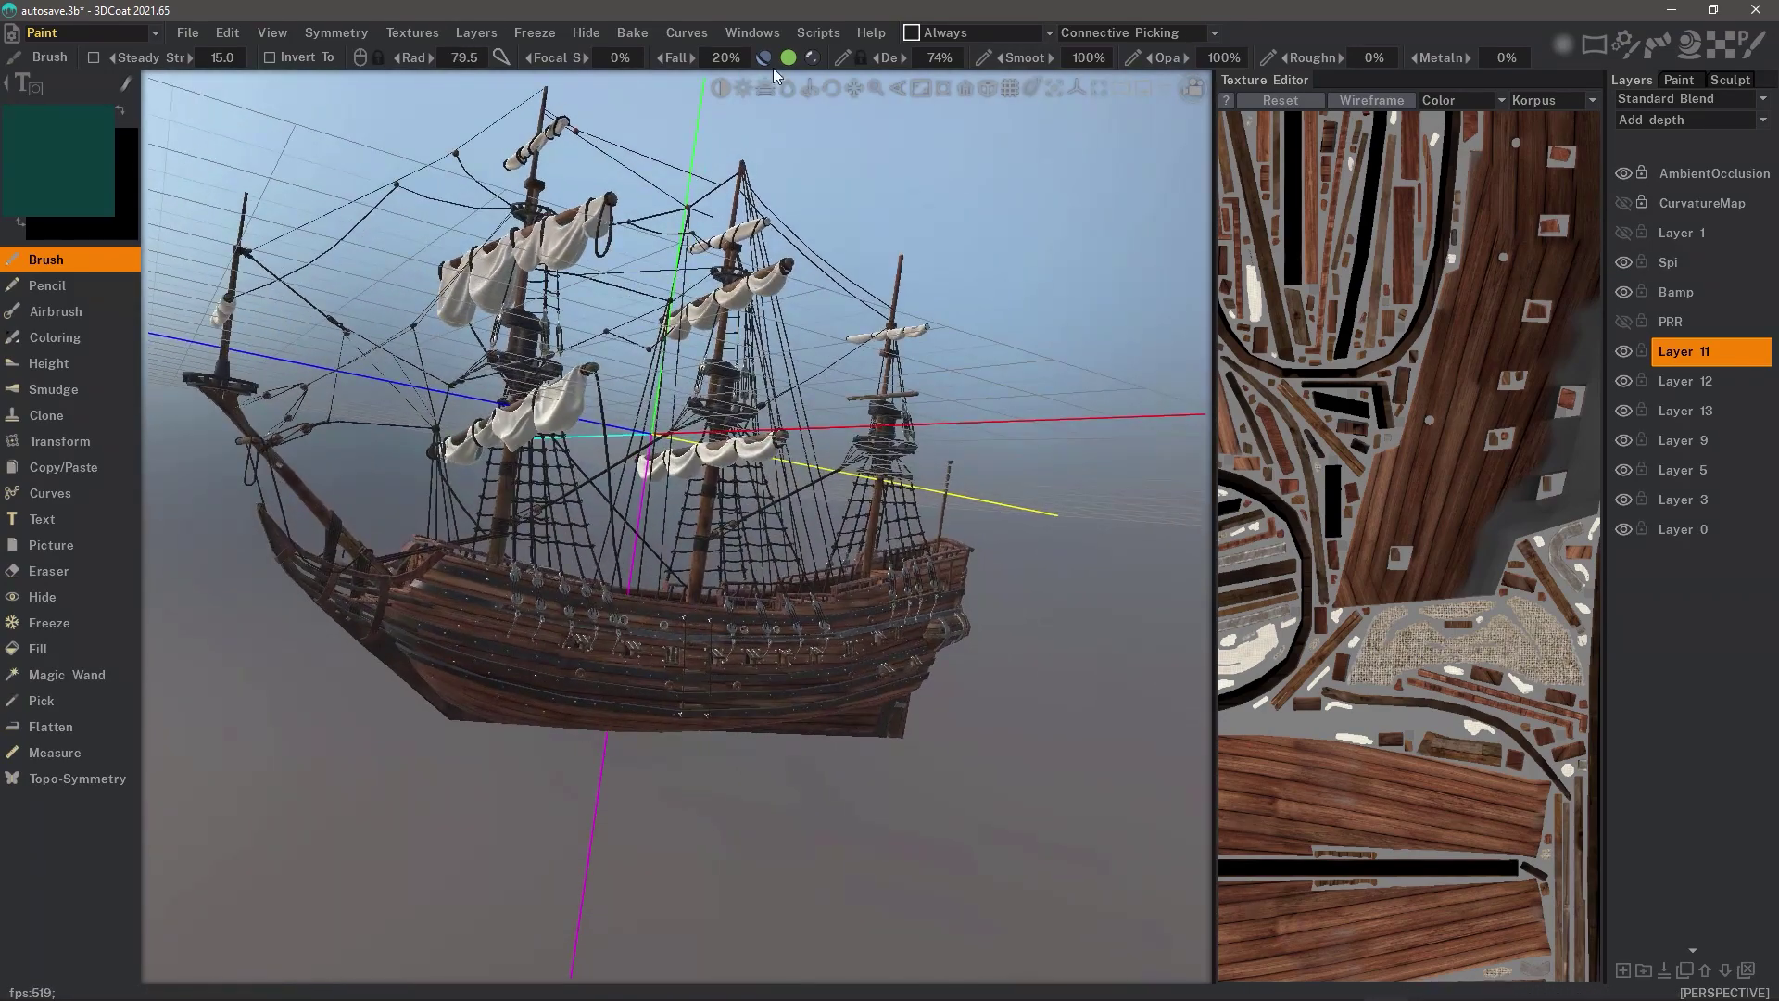
click(766, 60)
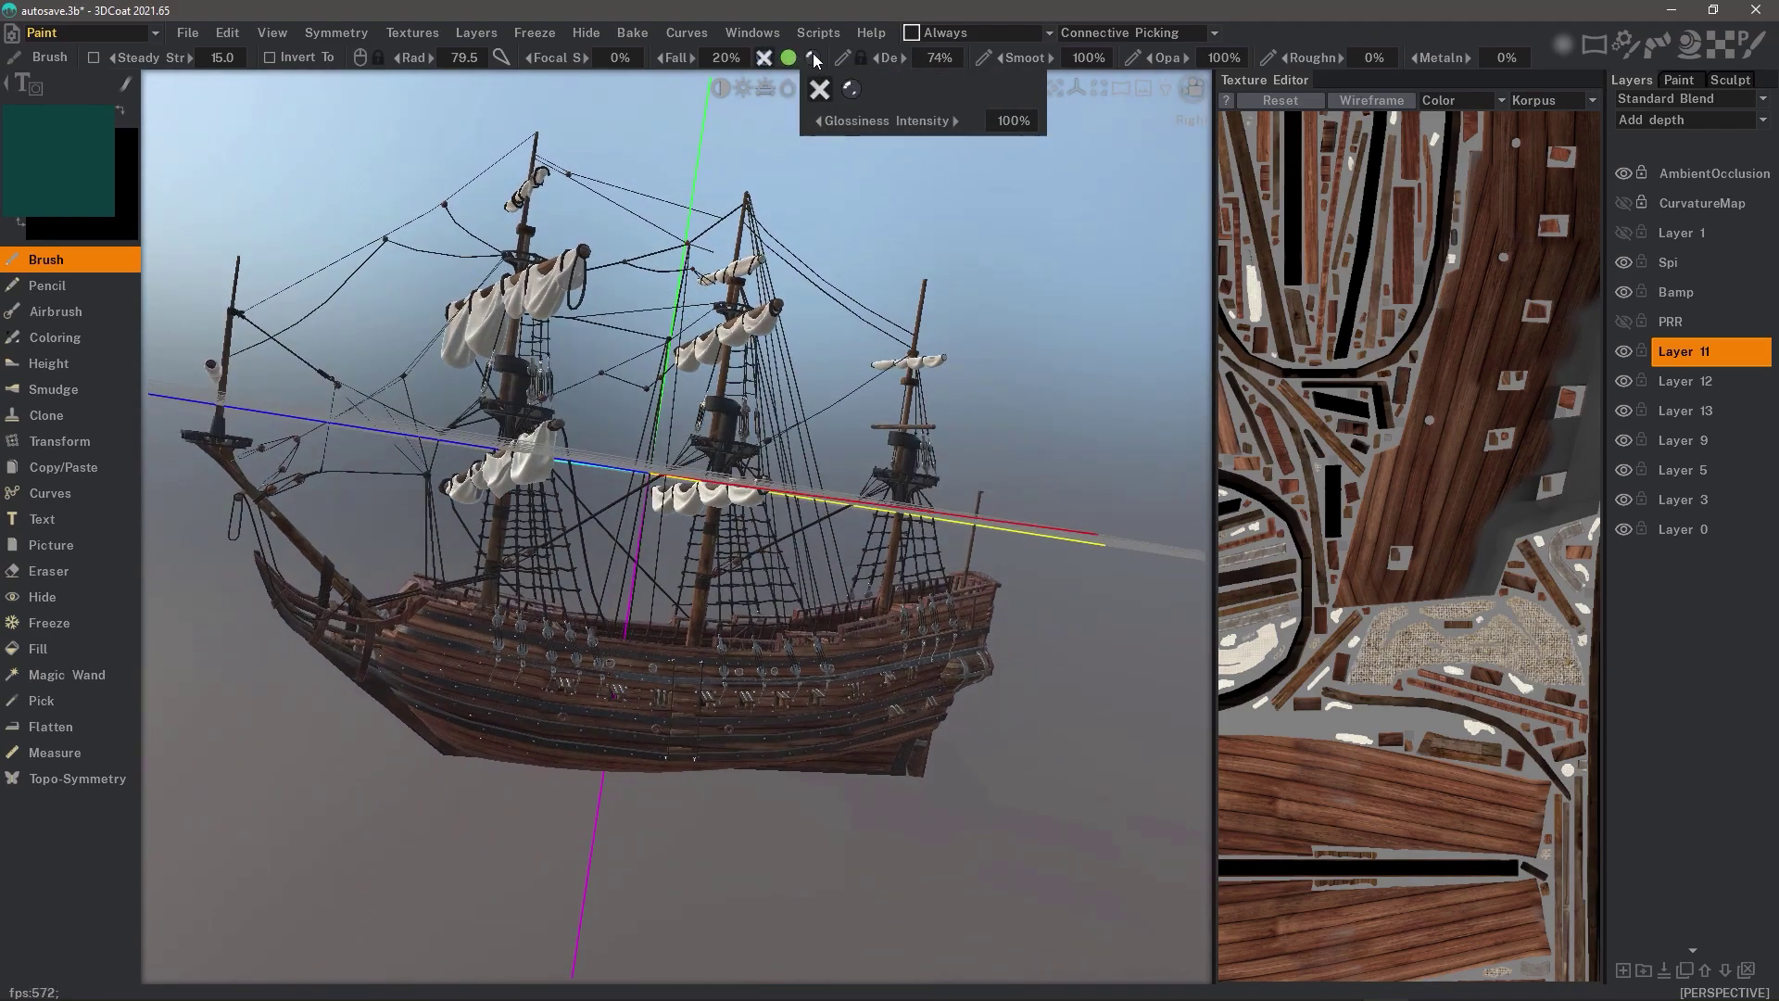
Paint dark teal over the planks of the ship's lower port hull, from the bow towards the stern.
scroll(488, 723, up, 3)
scroll(489, 724, up, 2)
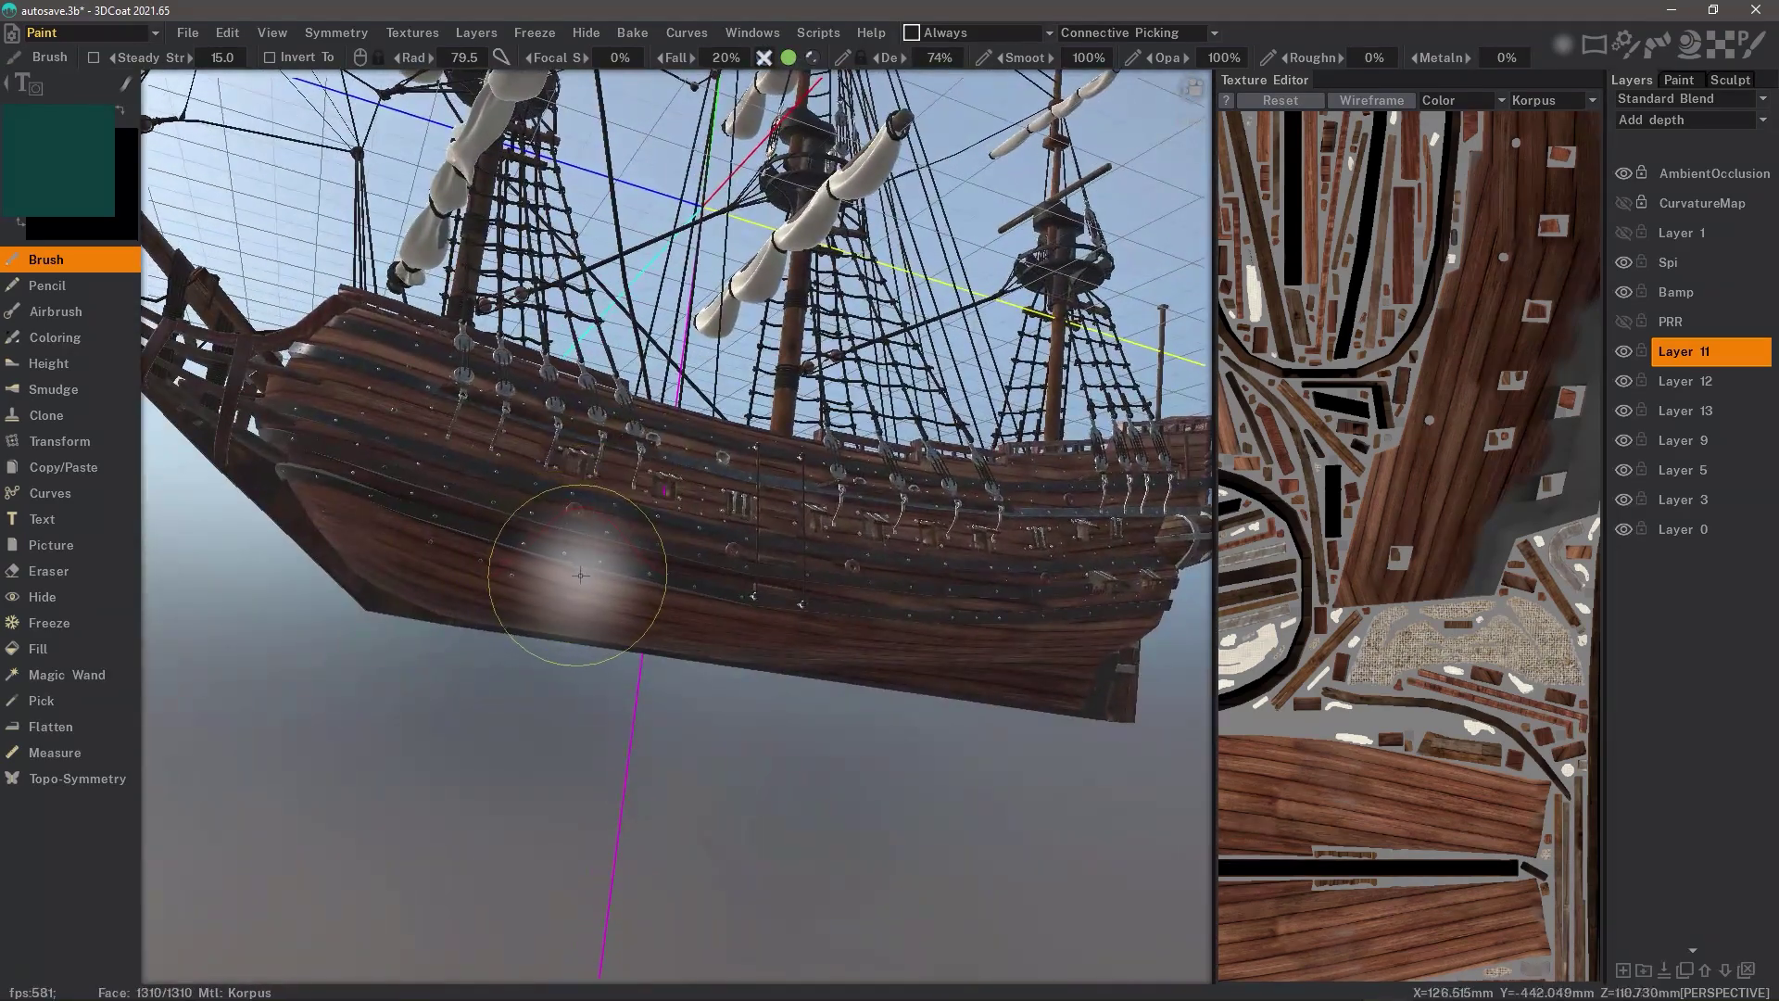
scroll(582, 573, up, 2)
mouse_move(593, 574)
mouse_down()
mouse_move(708, 576)
mouse_move(550, 539)
mouse_up()
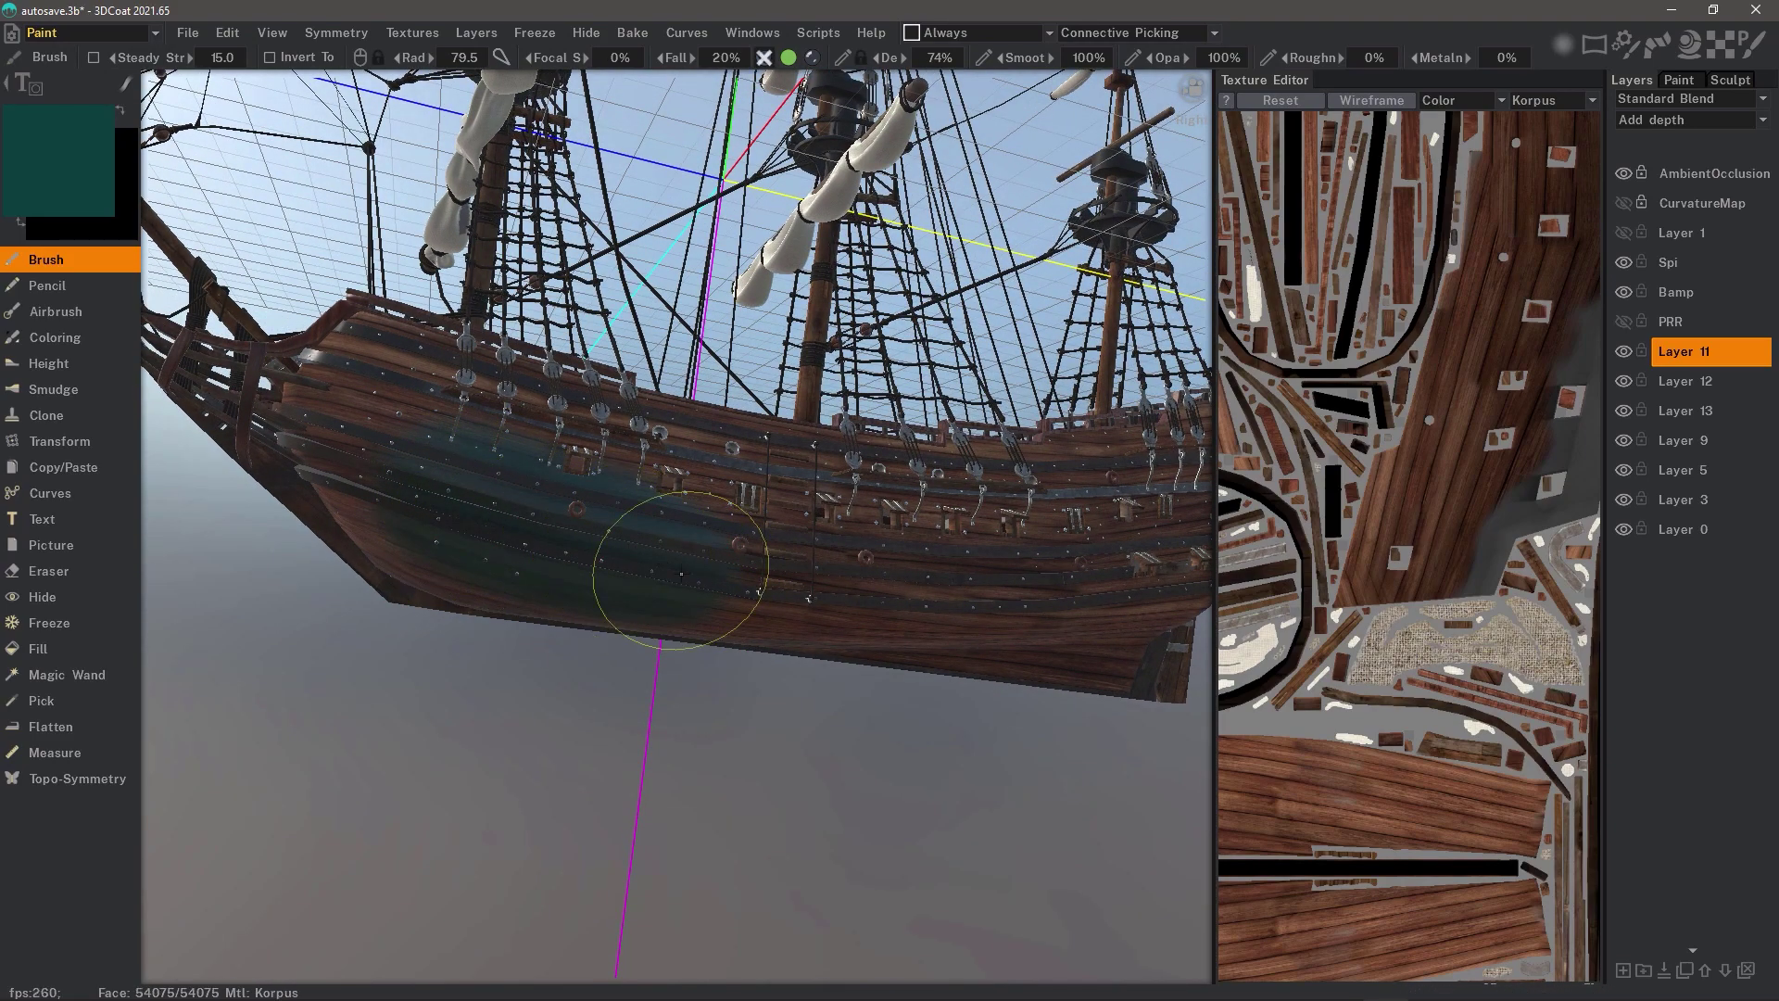
drag(508, 704, 471, 560)
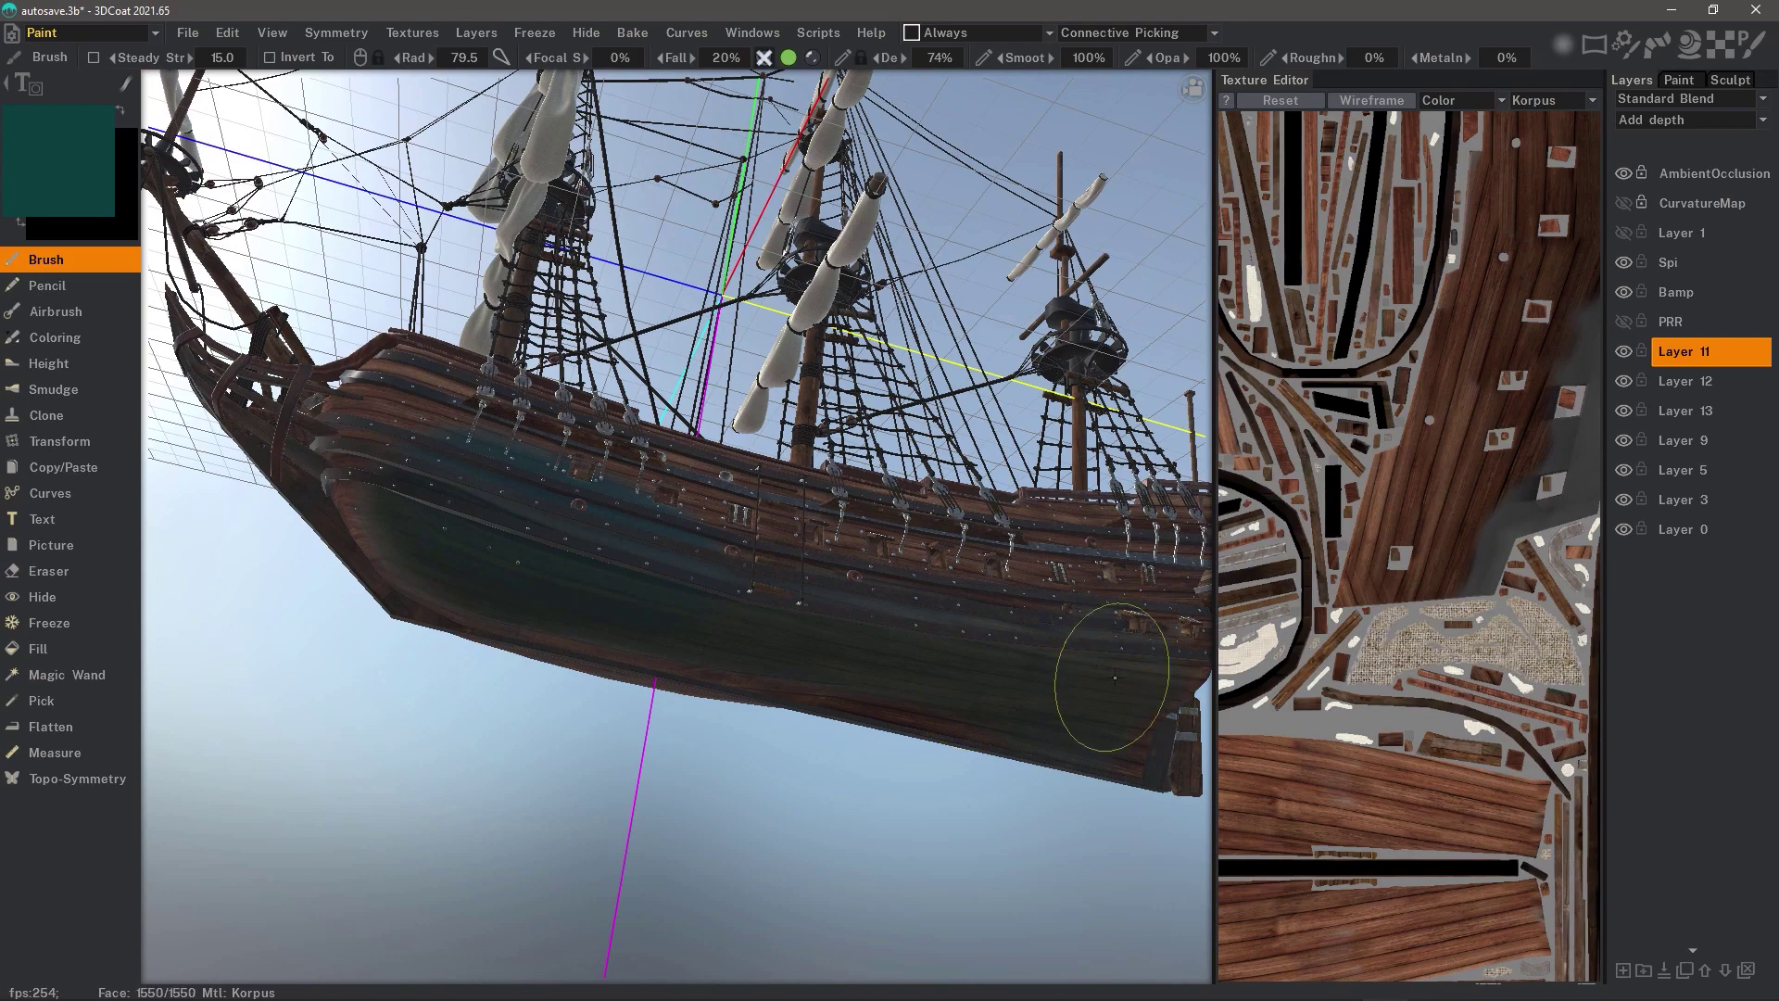
drag(1115, 678, 1099, 679)
mouse_move(688, 719)
mouse_down()
mouse_move(643, 616)
mouse_move(677, 629)
mouse_up()
Bring the painted hull islands into view in the Texture Editor and extend the teal paint along the lower port hull to the stern.
middle_drag(1233, 755, 1482, 645)
right_drag(1460, 628, 1460, 701)
alt+drag(866, 633, 792, 639)
drag(1057, 654, 1100, 668)
drag(871, 644, 1144, 669)
mouse_move(943, 703)
mouse_down()
mouse_move(726, 569)
mouse_move(1056, 667)
mouse_up()
mouse_move(906, 693)
mouse_down()
mouse_move(946, 689)
mouse_move(704, 652)
mouse_up()
mouse_move(704, 652)
mouse_down()
mouse_move(1010, 689)
mouse_move(681, 651)
mouse_up()
alt+drag(866, 649, 822, 648)
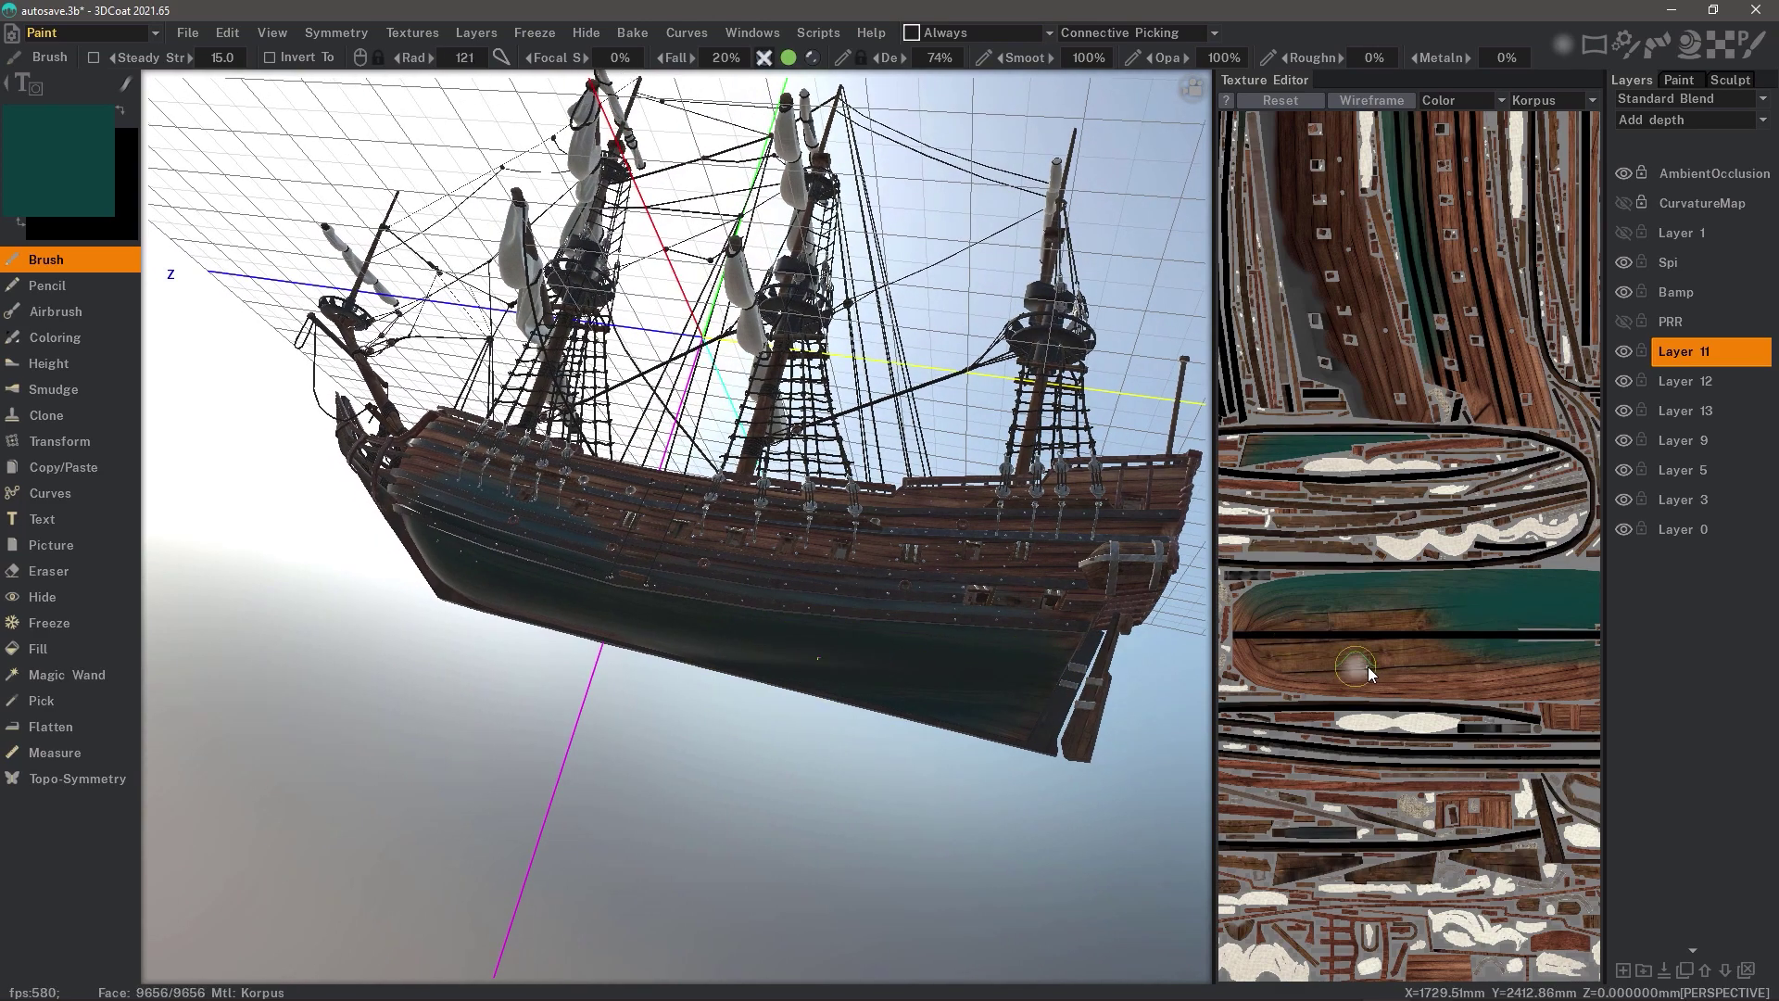
Set the brush radius to 162 and paint teal over the lower hull-bottom island directly in the Texture Editor.
right_drag(1387, 675, 1344, 668)
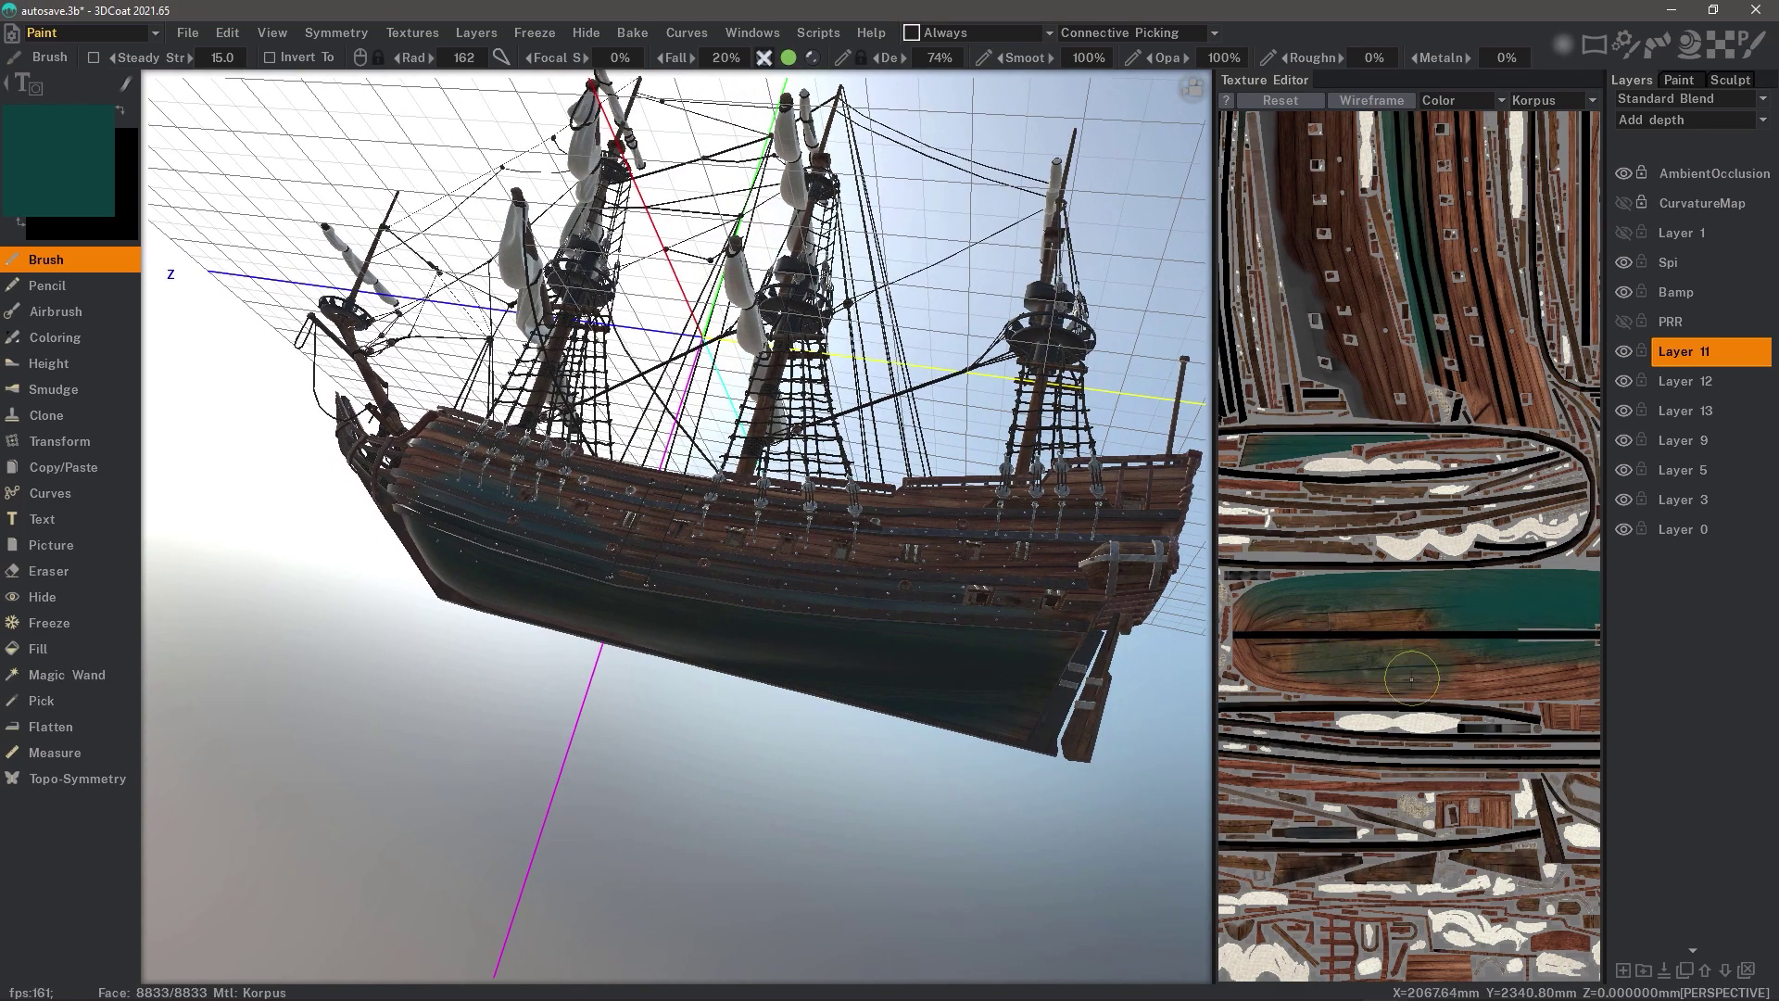
drag(1412, 679, 1275, 668)
alt+drag(797, 663, 1302, 709)
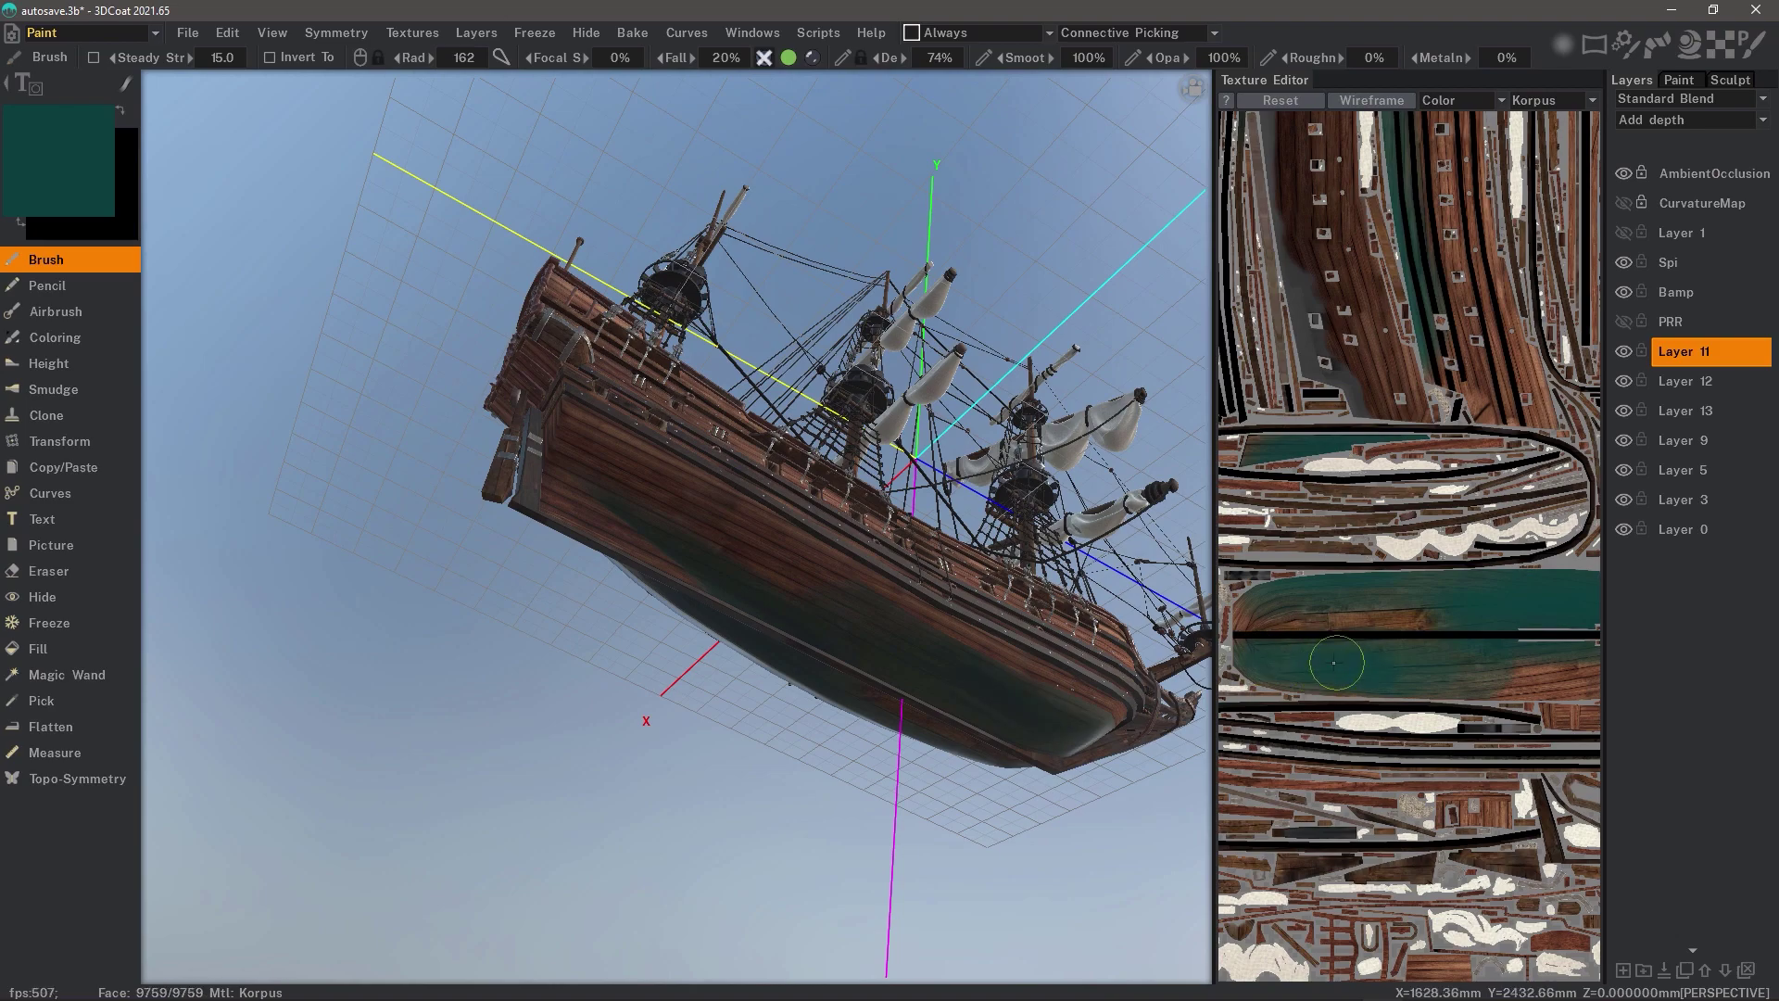
Reduce the brush radius to 64.2 and paint a teal patch on the starboard hull planks near the stern.
alt+drag(895, 463, 715, 502)
right_drag(730, 500, 666, 499)
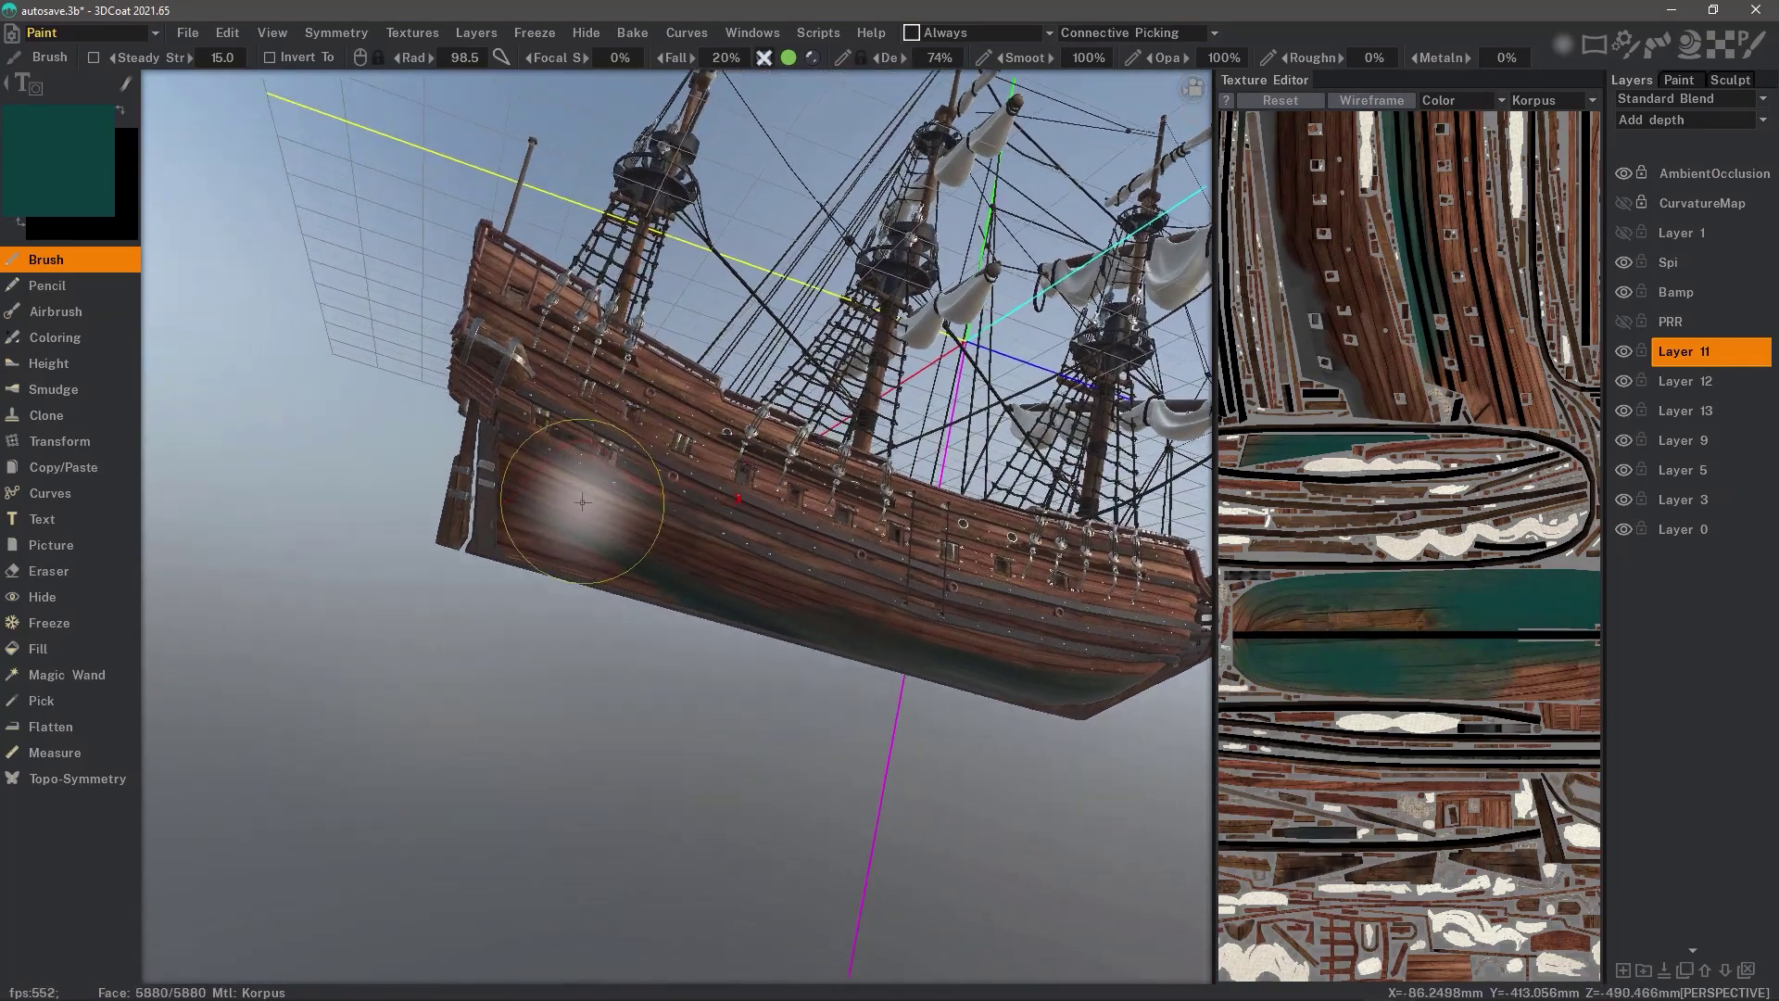
alt+drag(582, 502, 651, 518)
right_drag(651, 518, 607, 519)
alt+drag(519, 454, 672, 445)
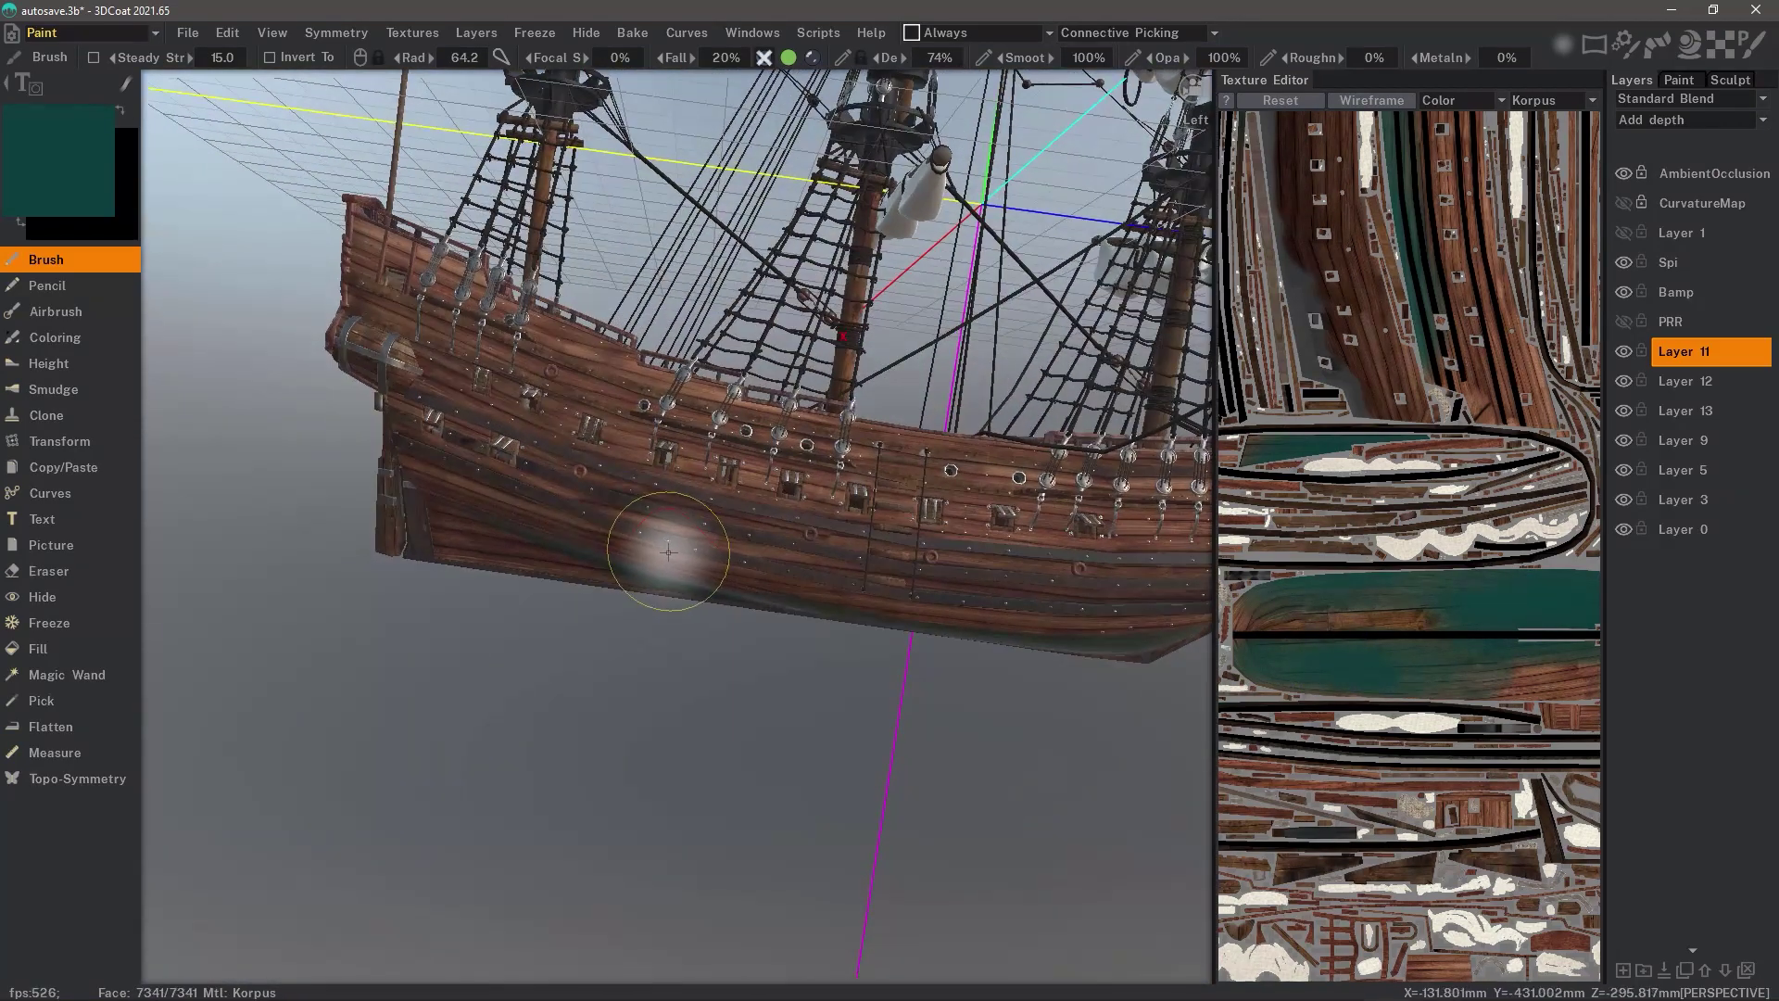
mouse_move(668, 552)
mouse_down()
mouse_move(735, 556)
mouse_move(568, 507)
mouse_up()
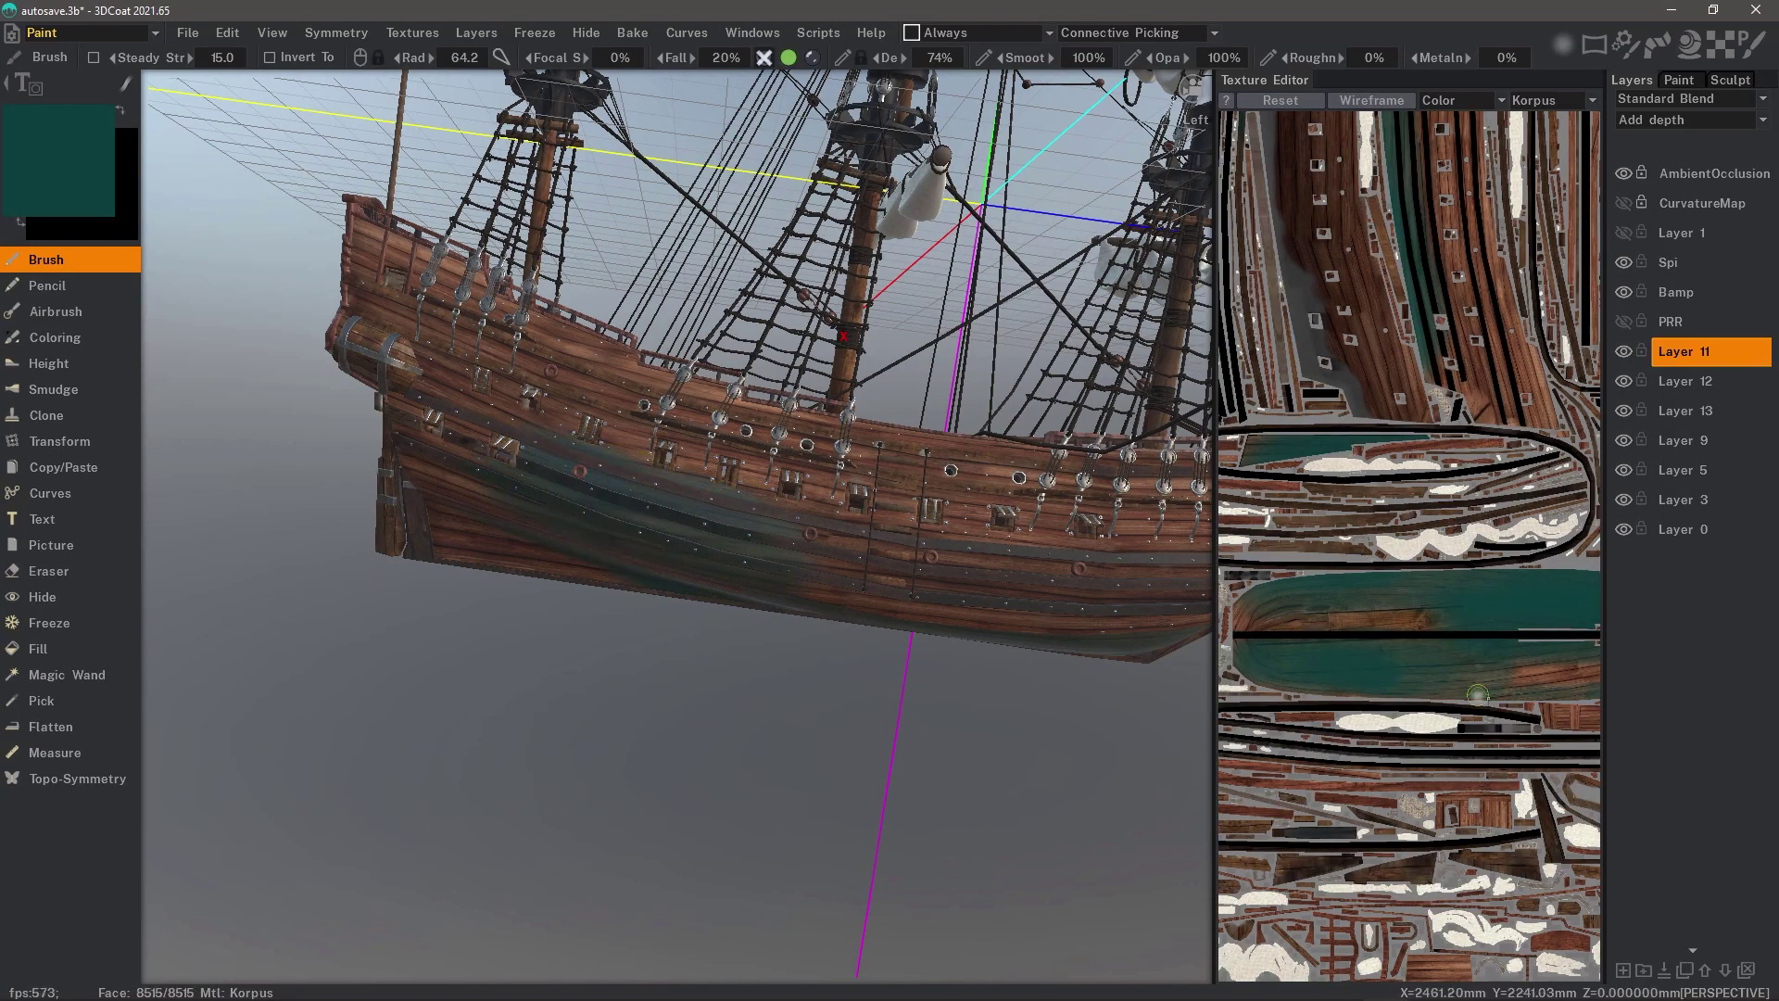
middle_drag(1475, 652, 1353, 639)
mouse_move(700, 535)
mouse_down()
mouse_move(722, 544)
mouse_move(534, 512)
mouse_up()
mouse_move(534, 463)
alt+mouse_down()
mouse_move(547, 409)
mouse_move(580, 413)
alt+mouse_up()
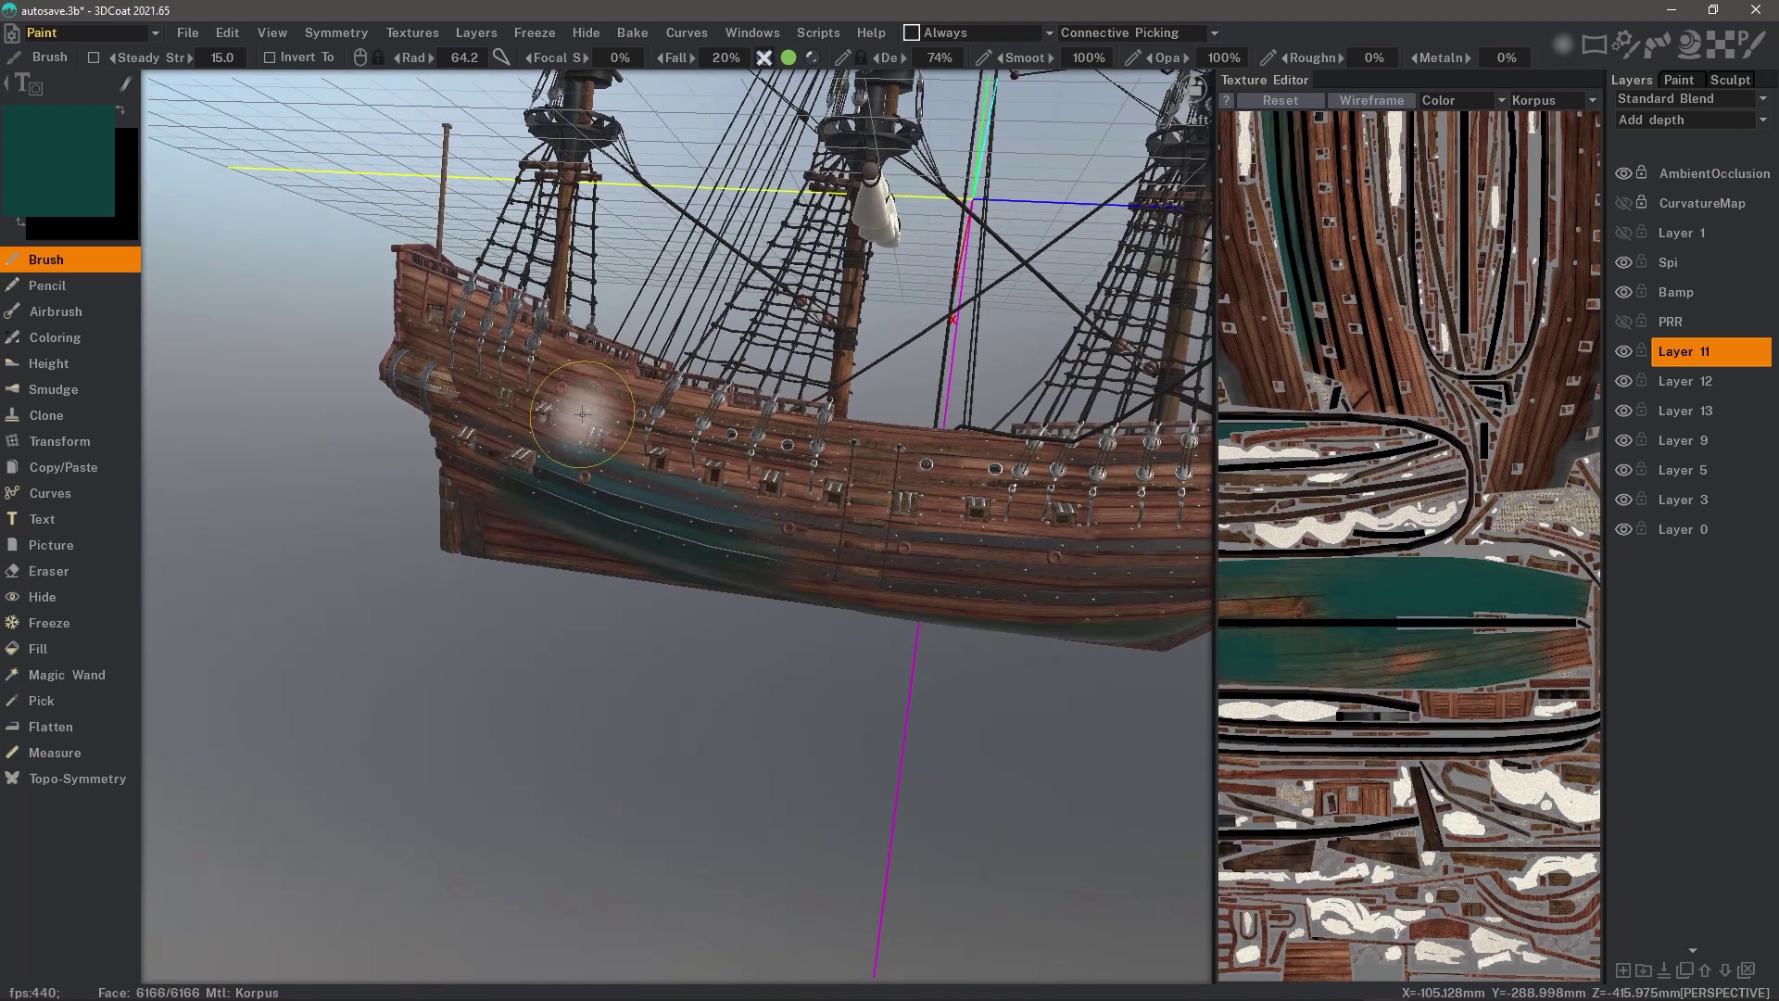
View the ship's starboard side and look through the brush's painting conditions, such as More on Concave.
alt+middle_drag(723, 519, 612, 520)
alt+middle_drag(533, 478, 492, 484)
mouse_move(417, 566)
alt+mouse_down()
mouse_move(469, 620)
mouse_move(473, 658)
alt+mouse_up()
right_drag(473, 666, 941, 67)
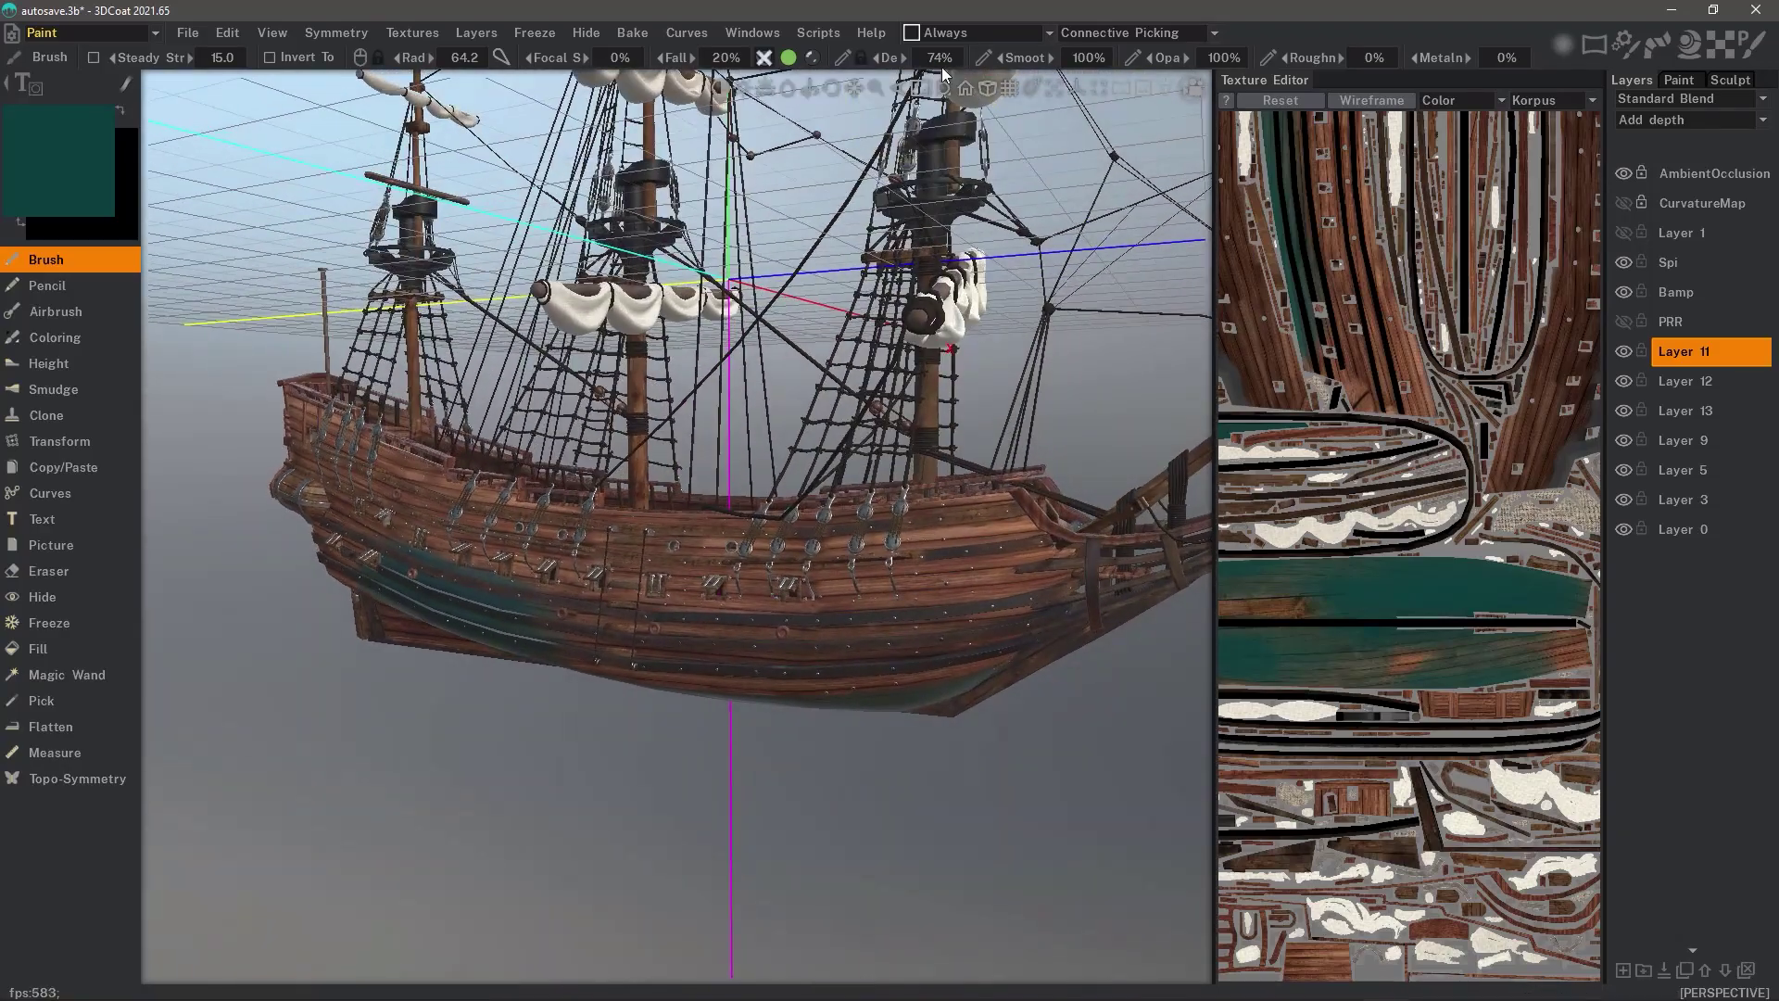
click(974, 34)
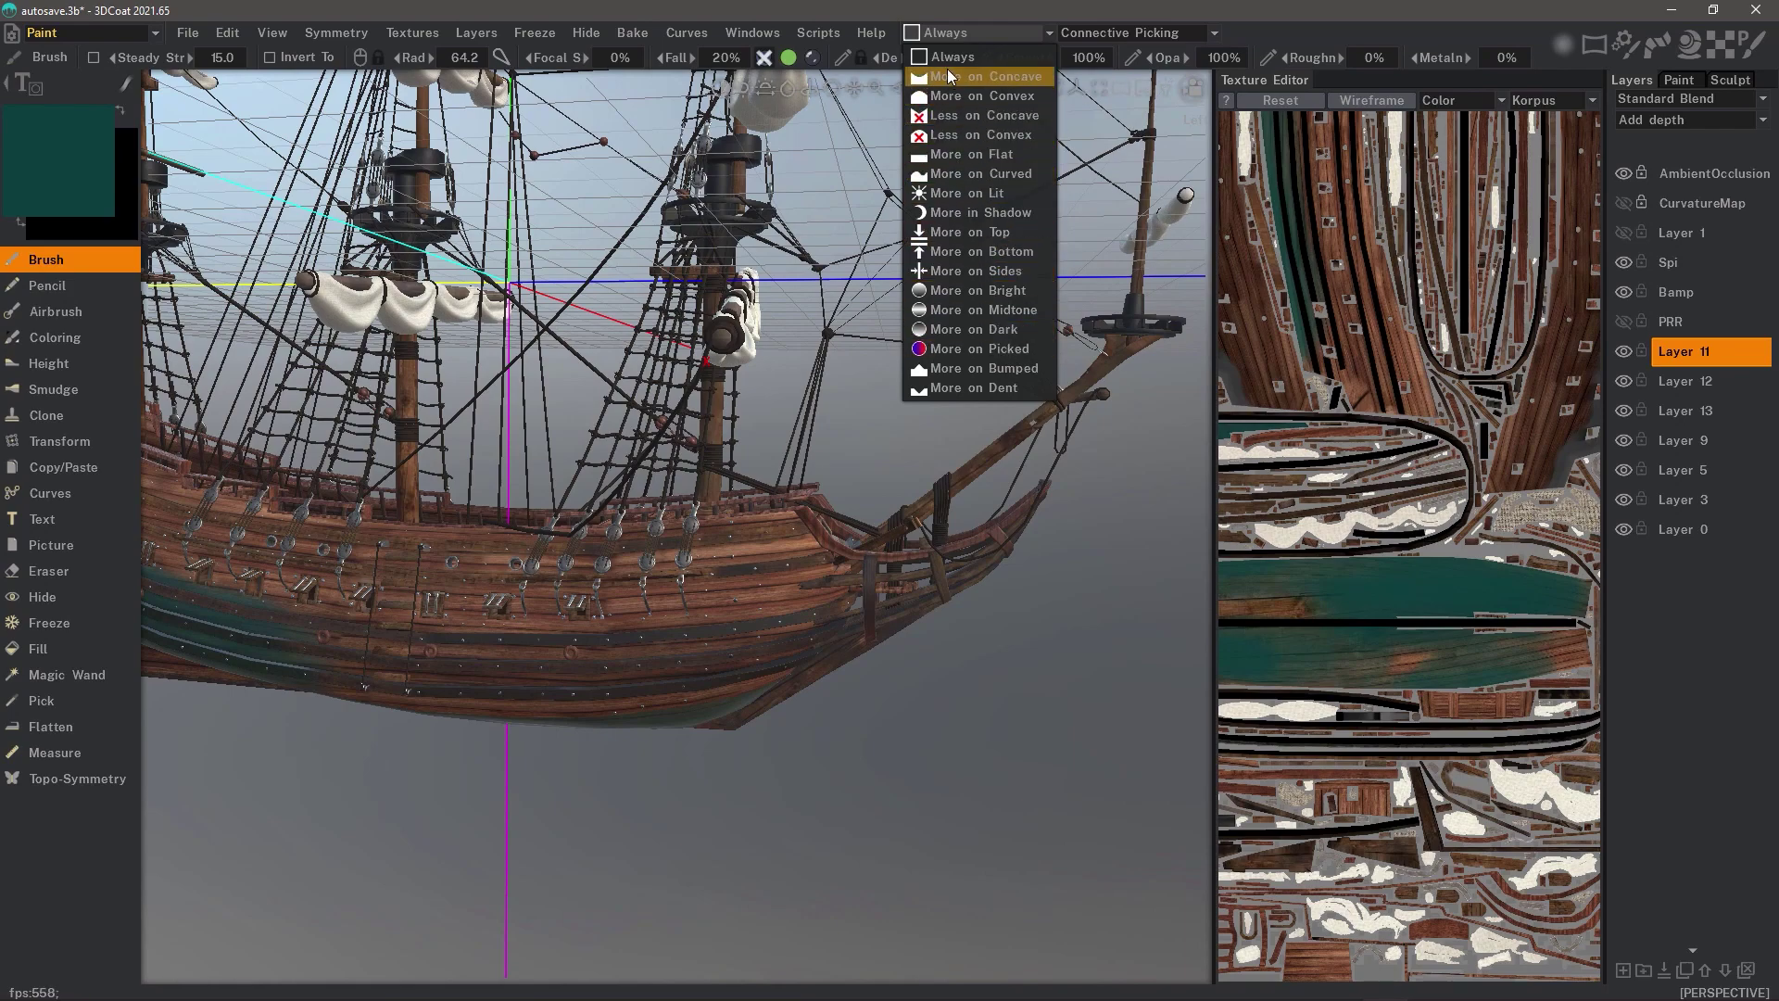
mouse_move(926, 686)
mouse_down()
mouse_move(825, 856)
mouse_move(928, 670)
mouse_up()
drag(825, 465, 913, 505)
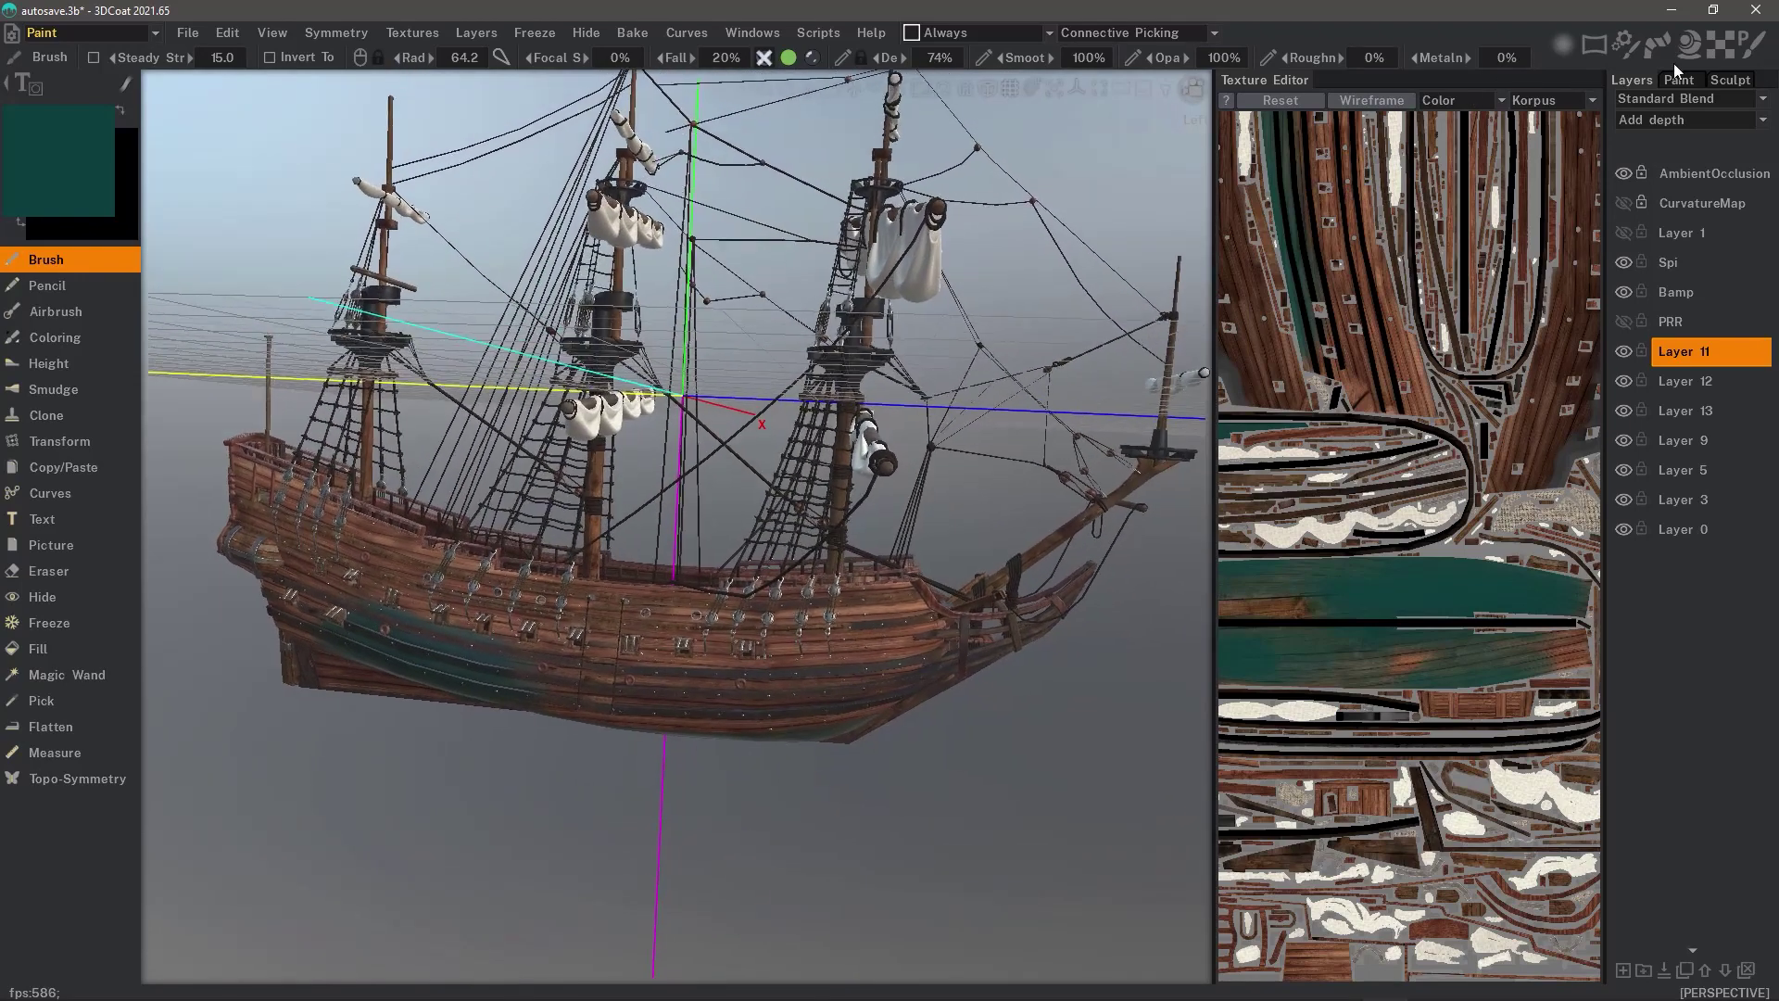
Switch the smart materials to the Wood folder and select a brown wood material for painting.
mouse_move(1690, 43)
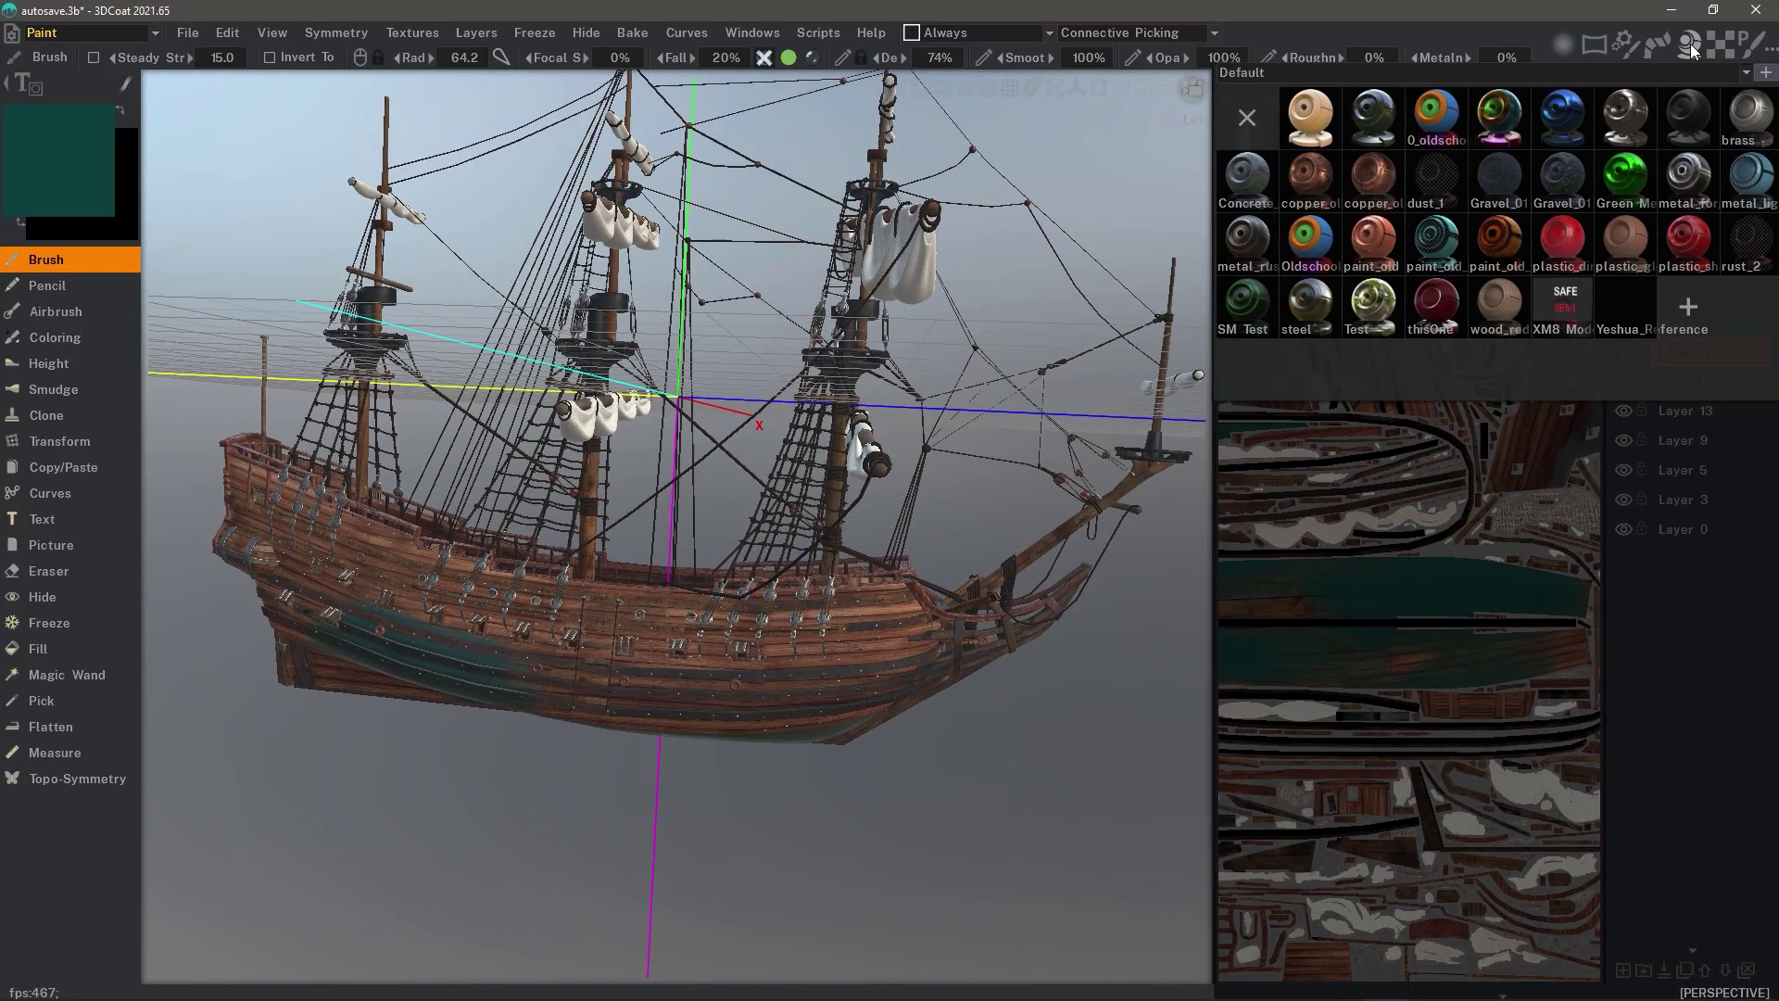
click(1464, 72)
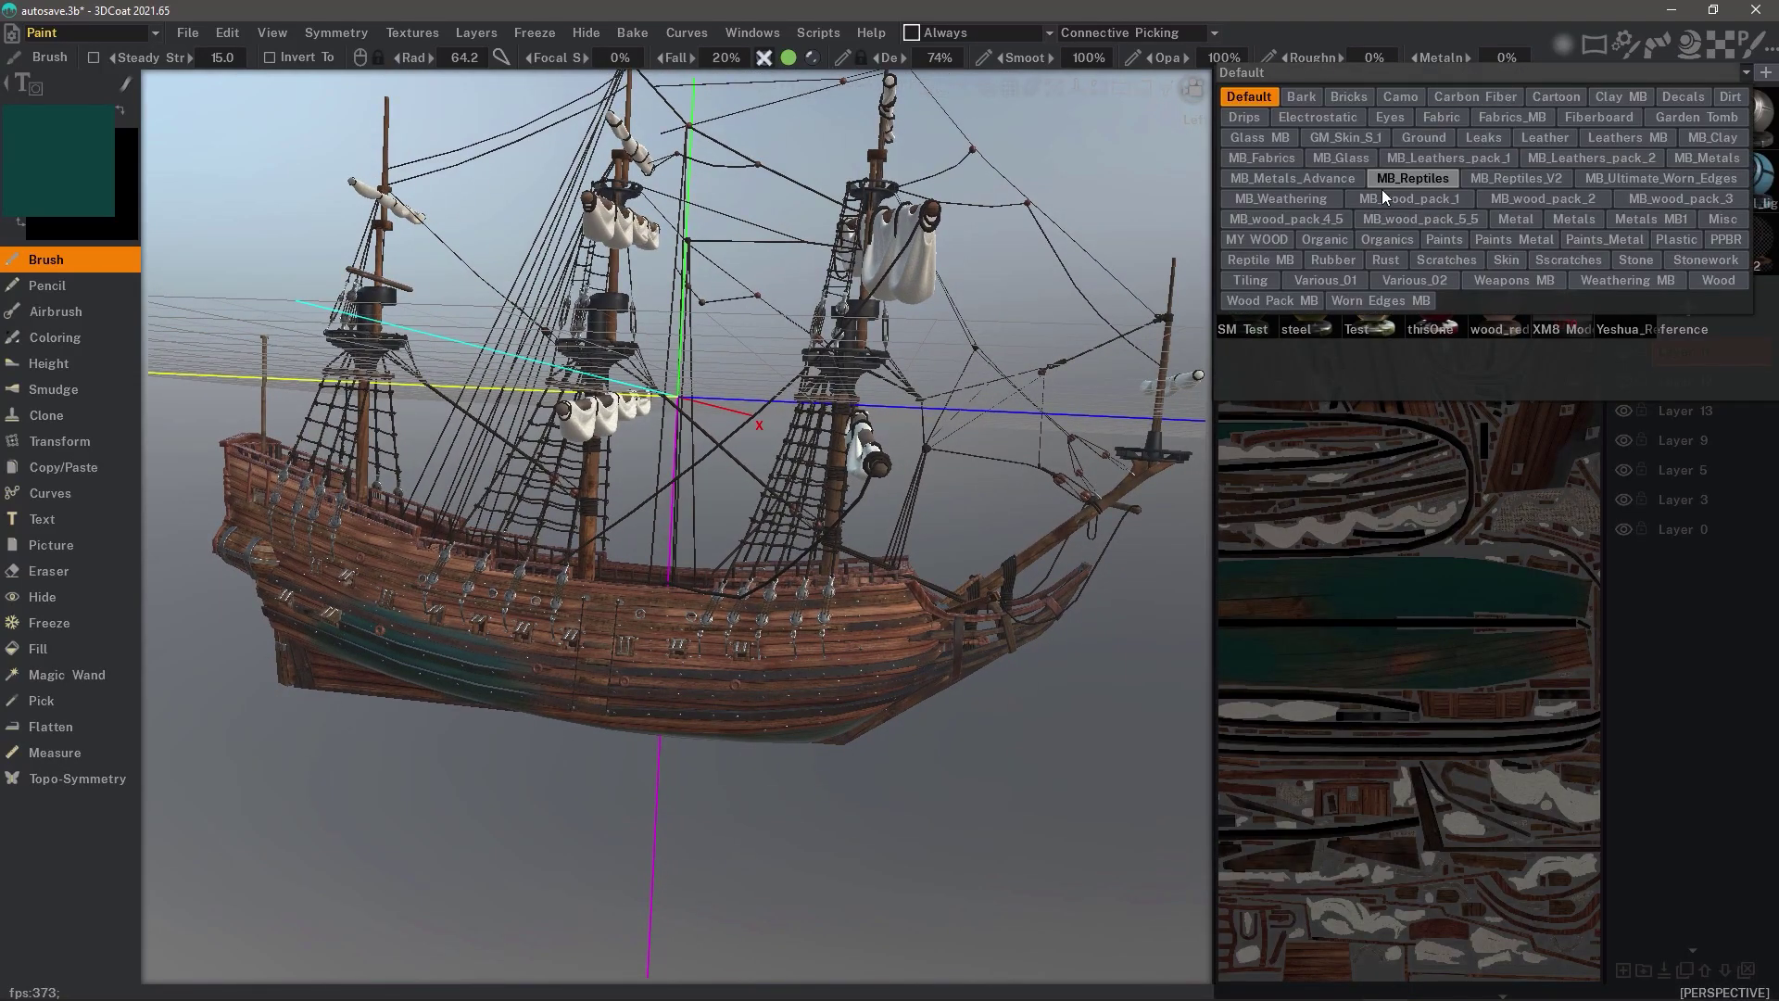
click(1717, 280)
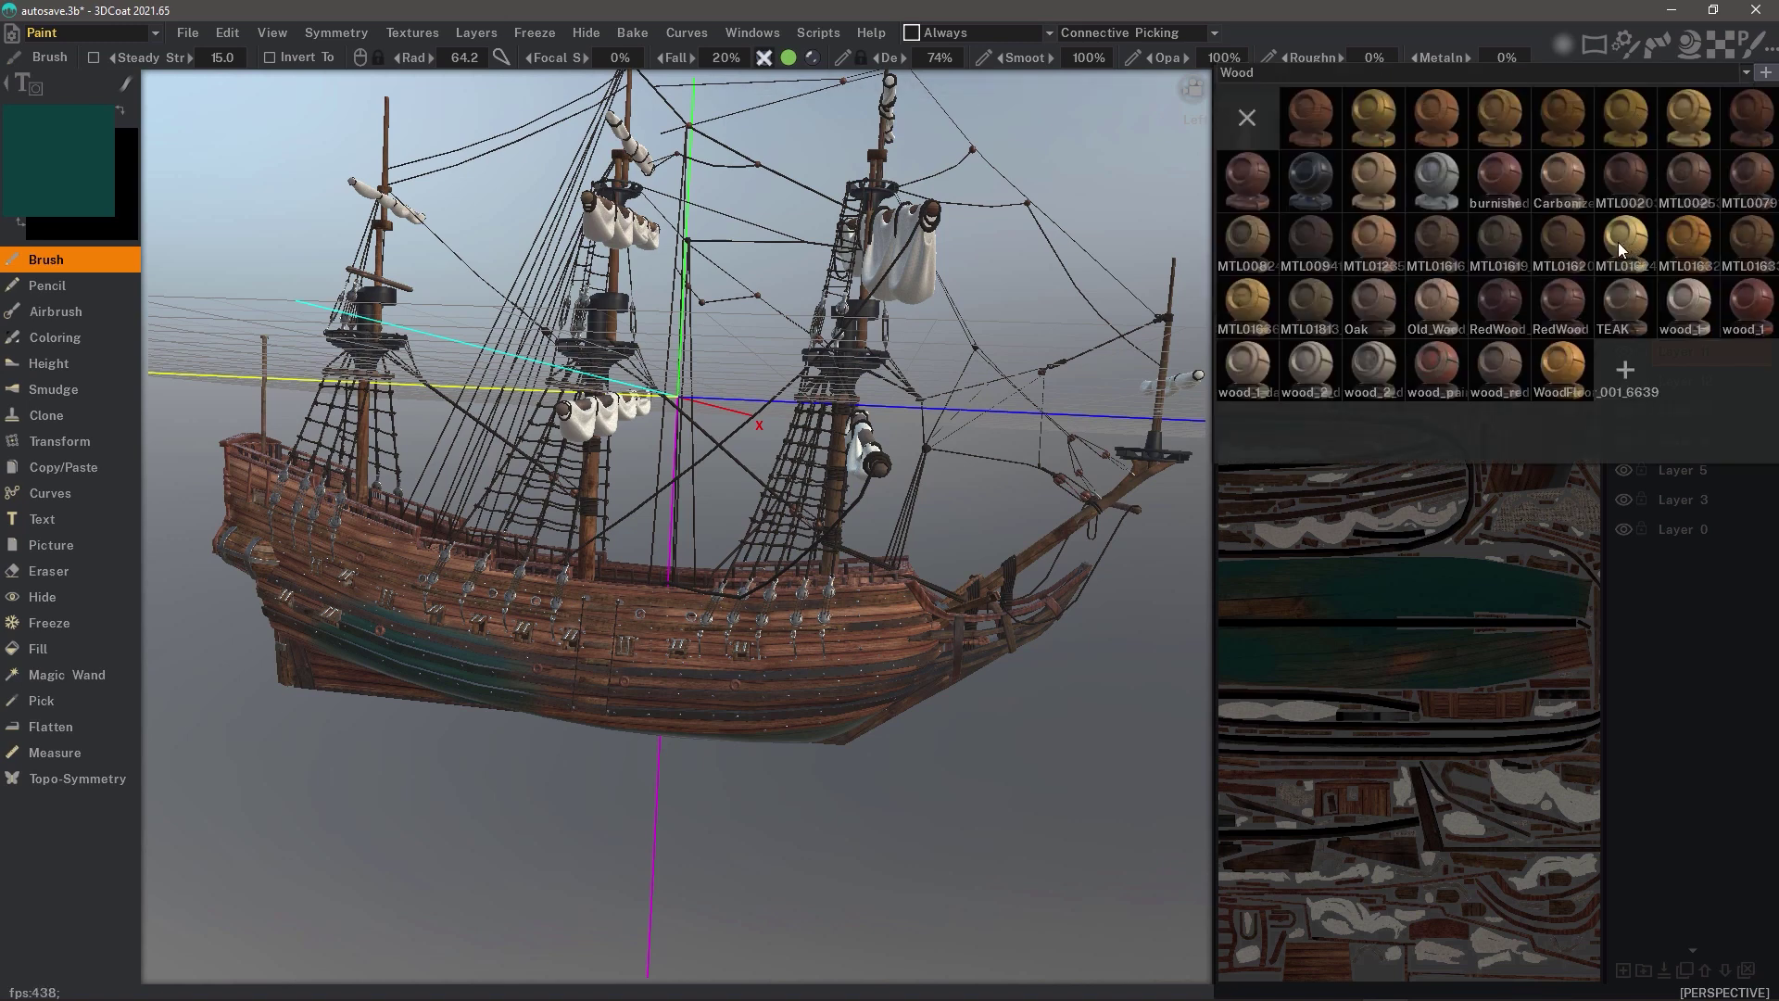
click(1561, 241)
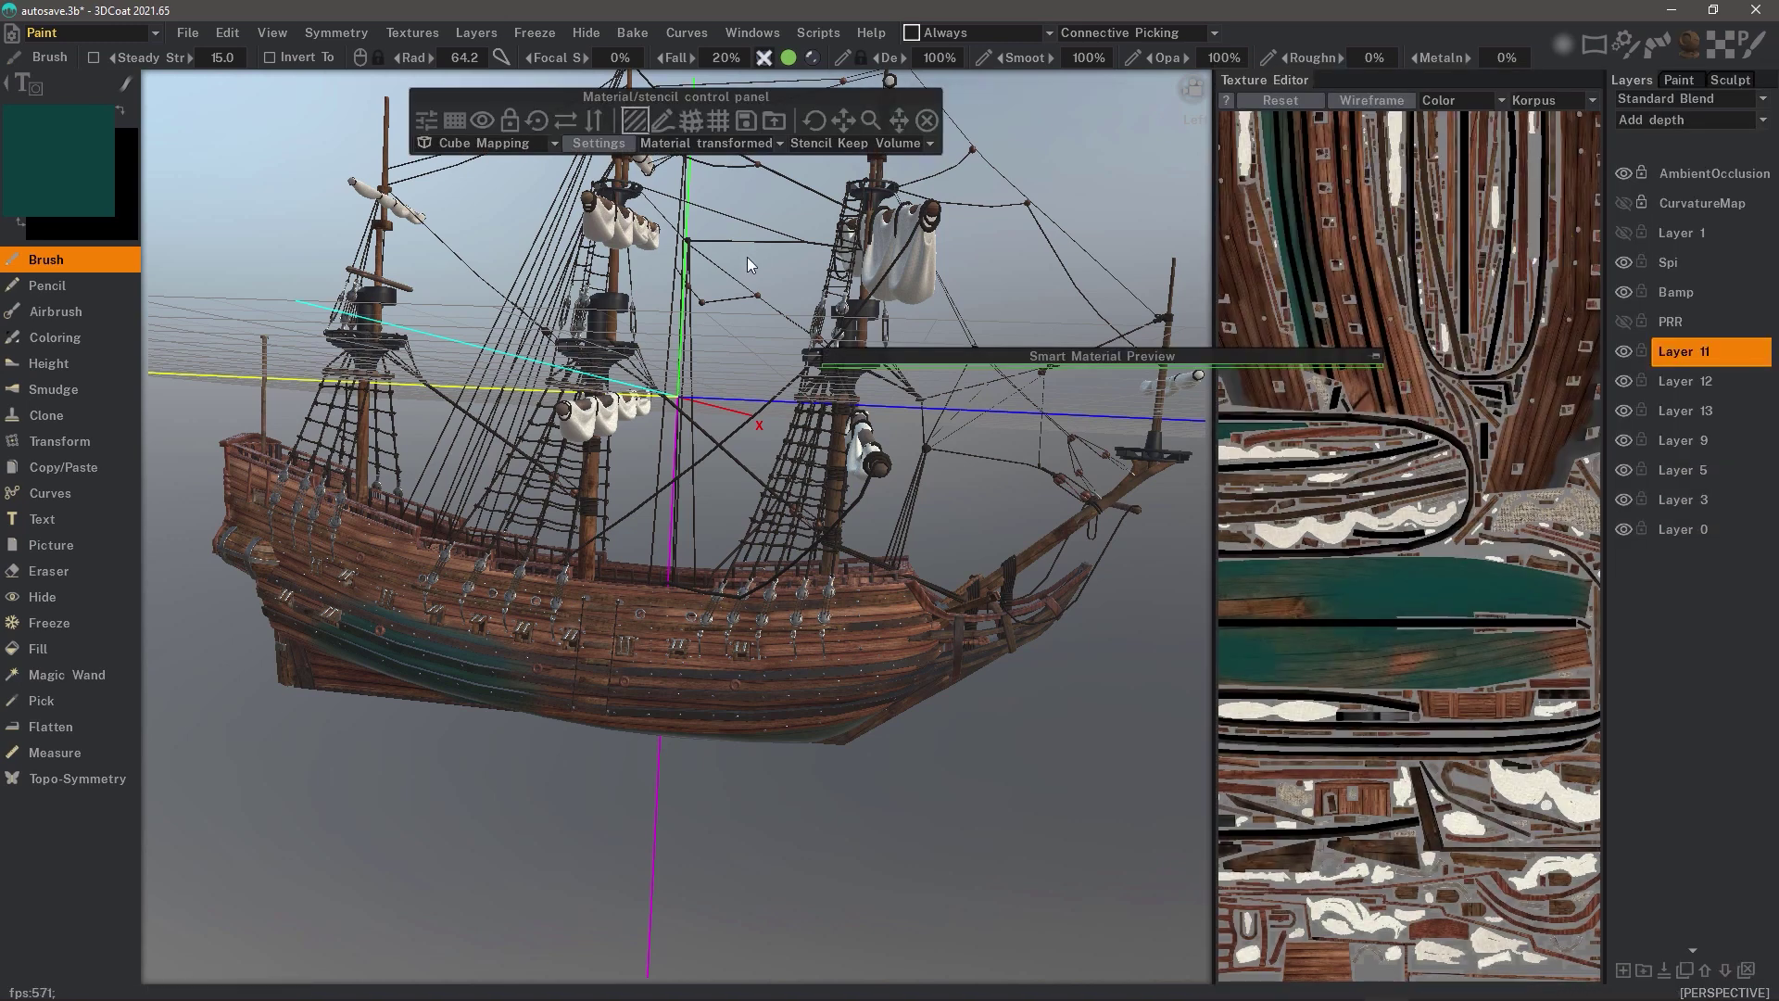
Expand and resize the Smart Material Preview over the ship's midsection, and adjust the scale of the cube-mapped wood material.
drag(1079, 352, 778, 320)
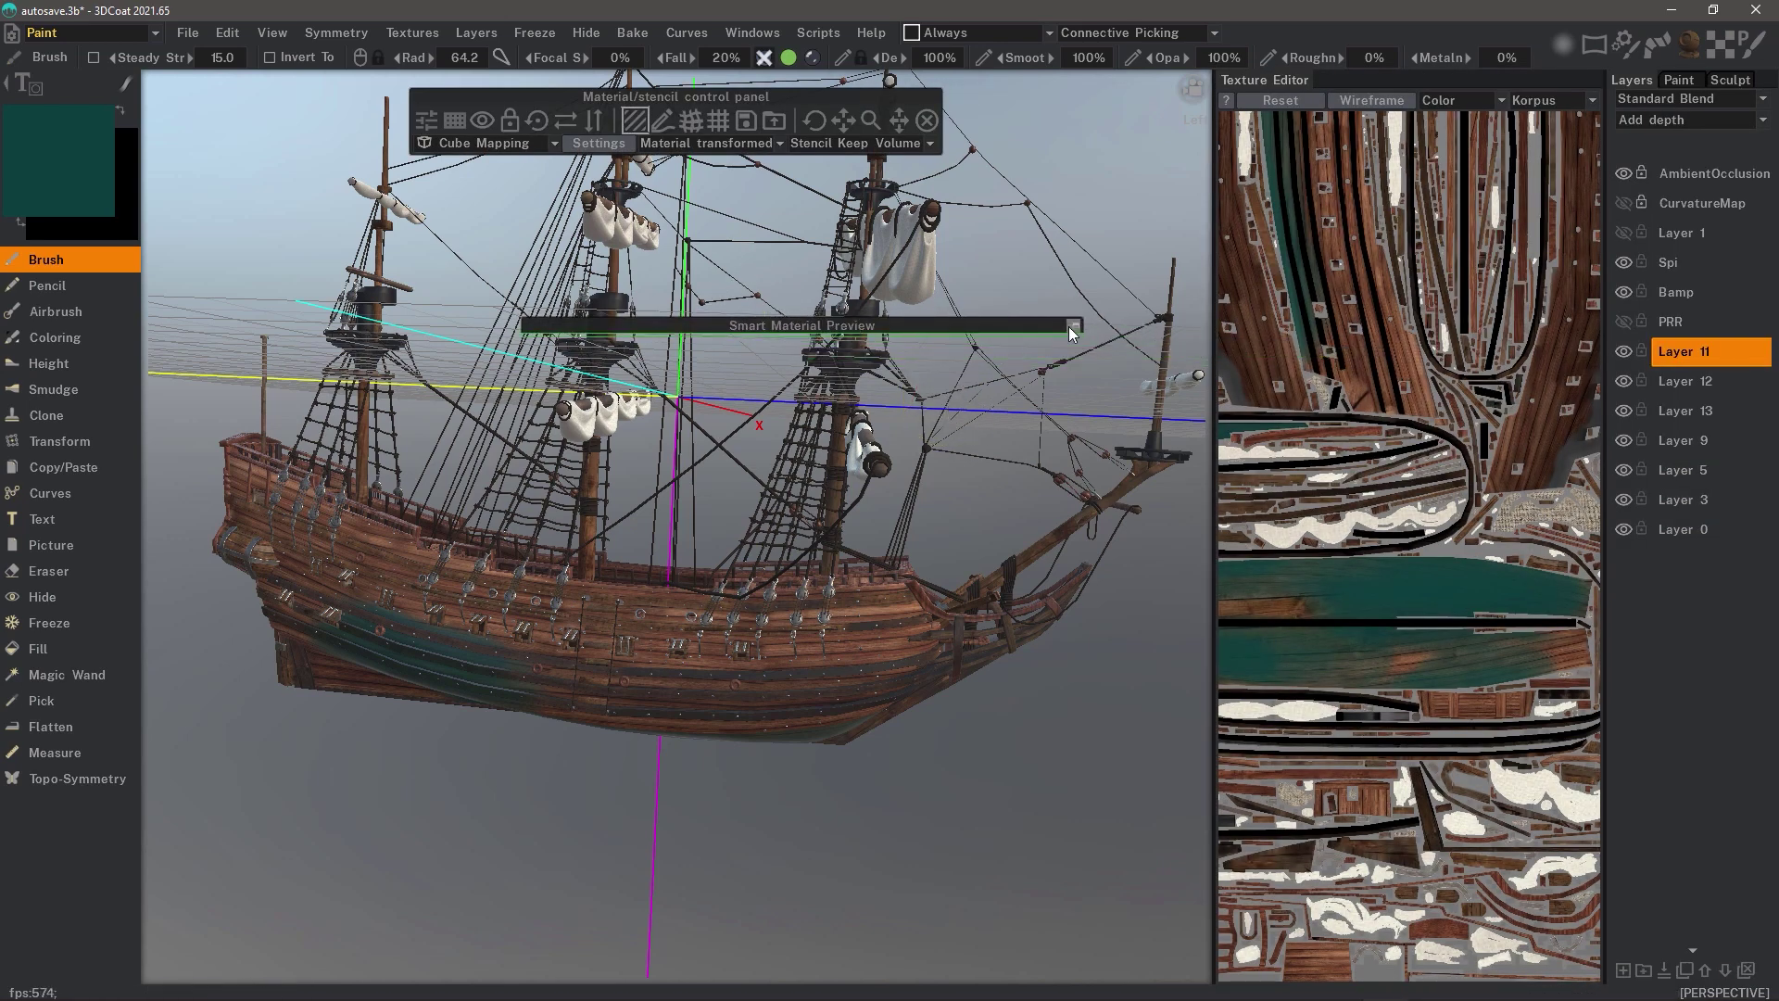
click(1074, 325)
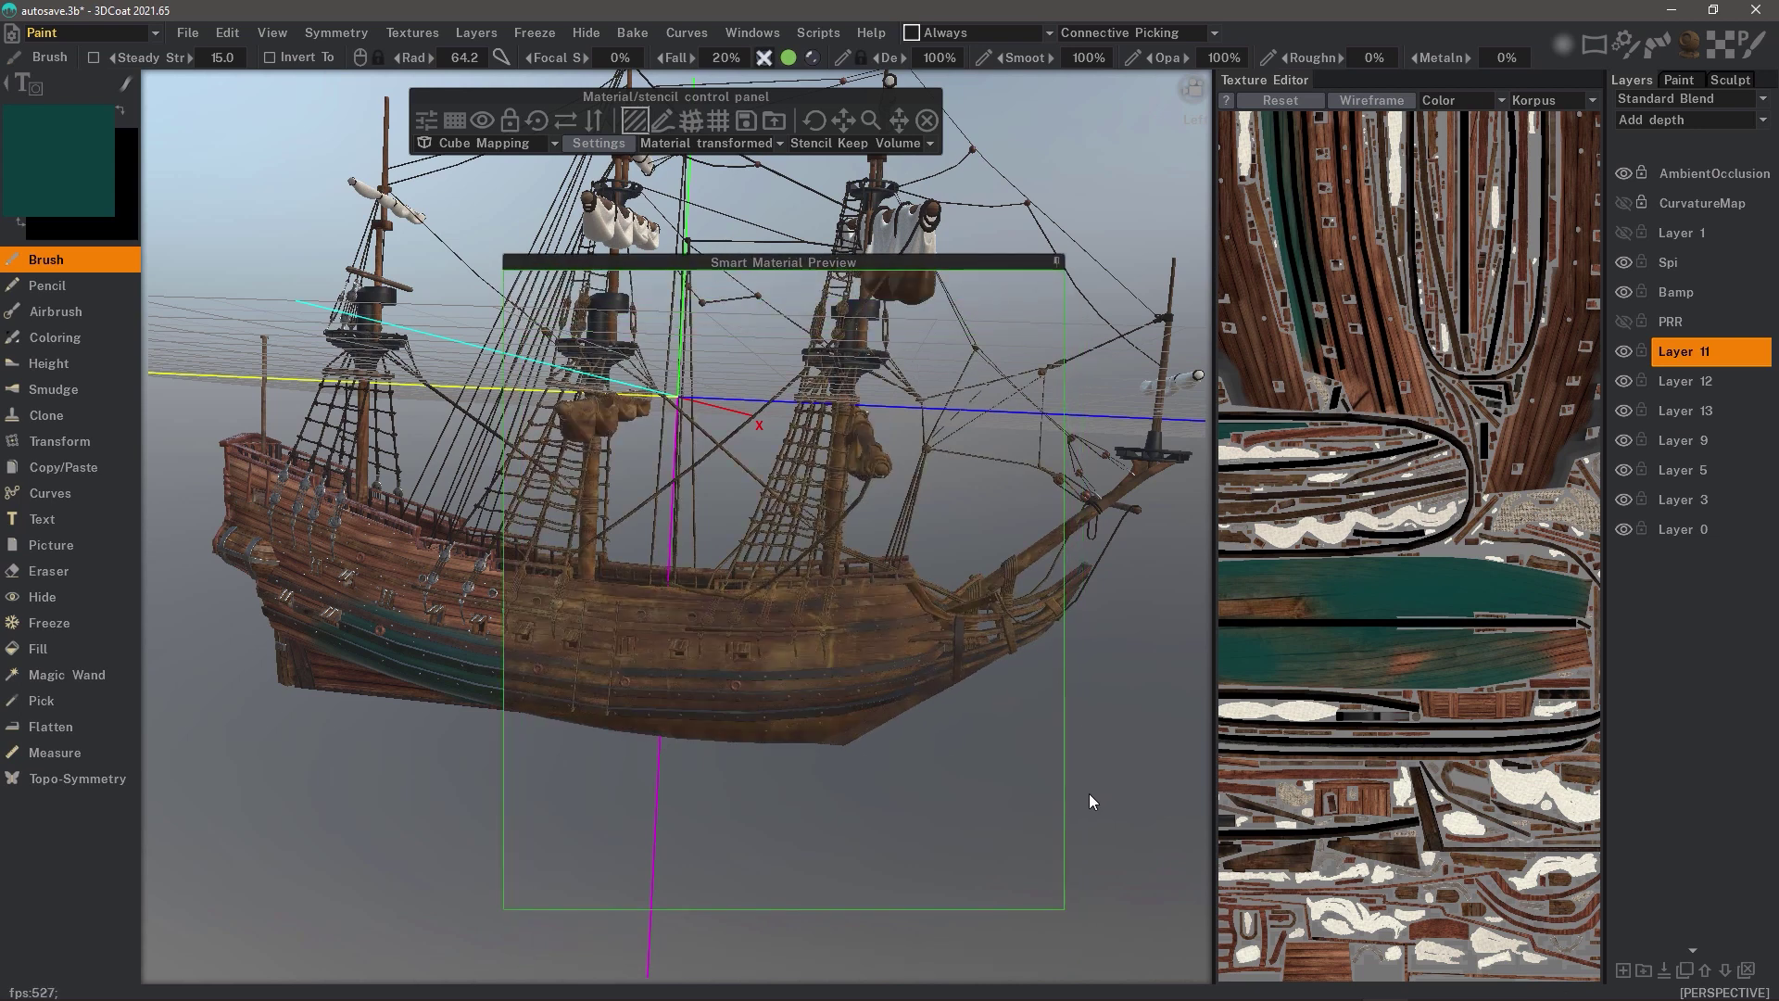
drag(1062, 911, 939, 747)
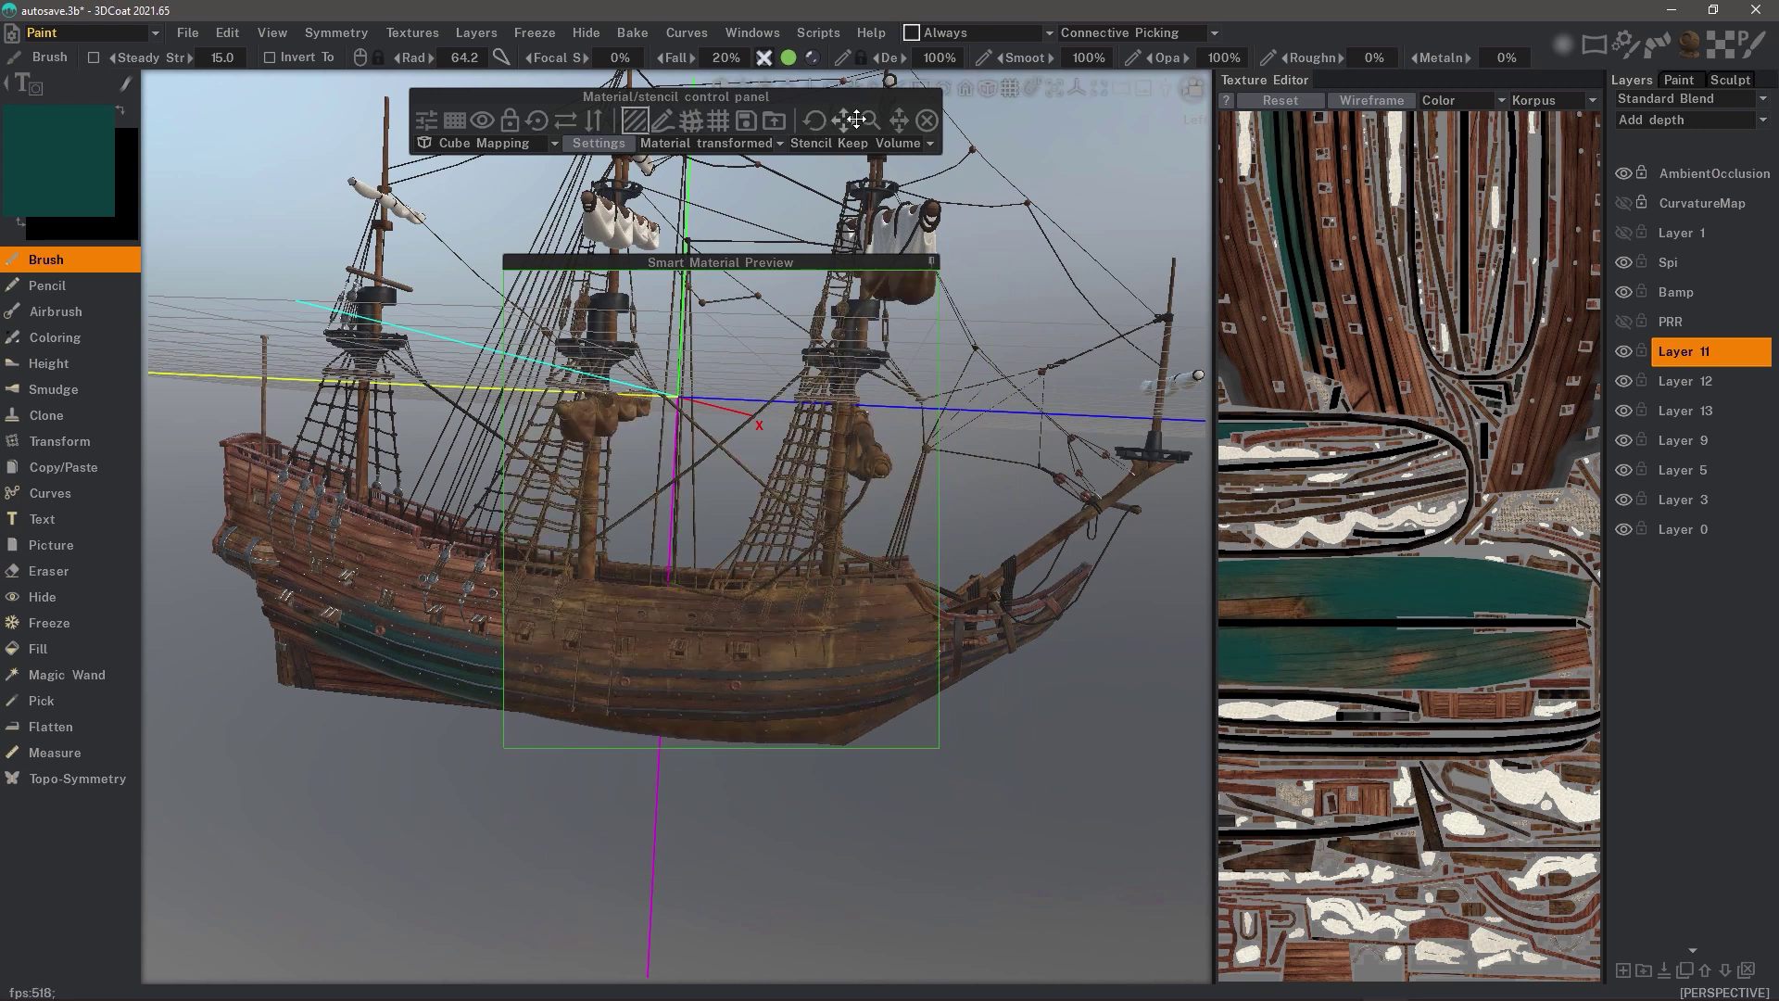
mouse_move(871, 119)
mouse_down()
mouse_move(928, 121)
mouse_move(877, 116)
mouse_up()
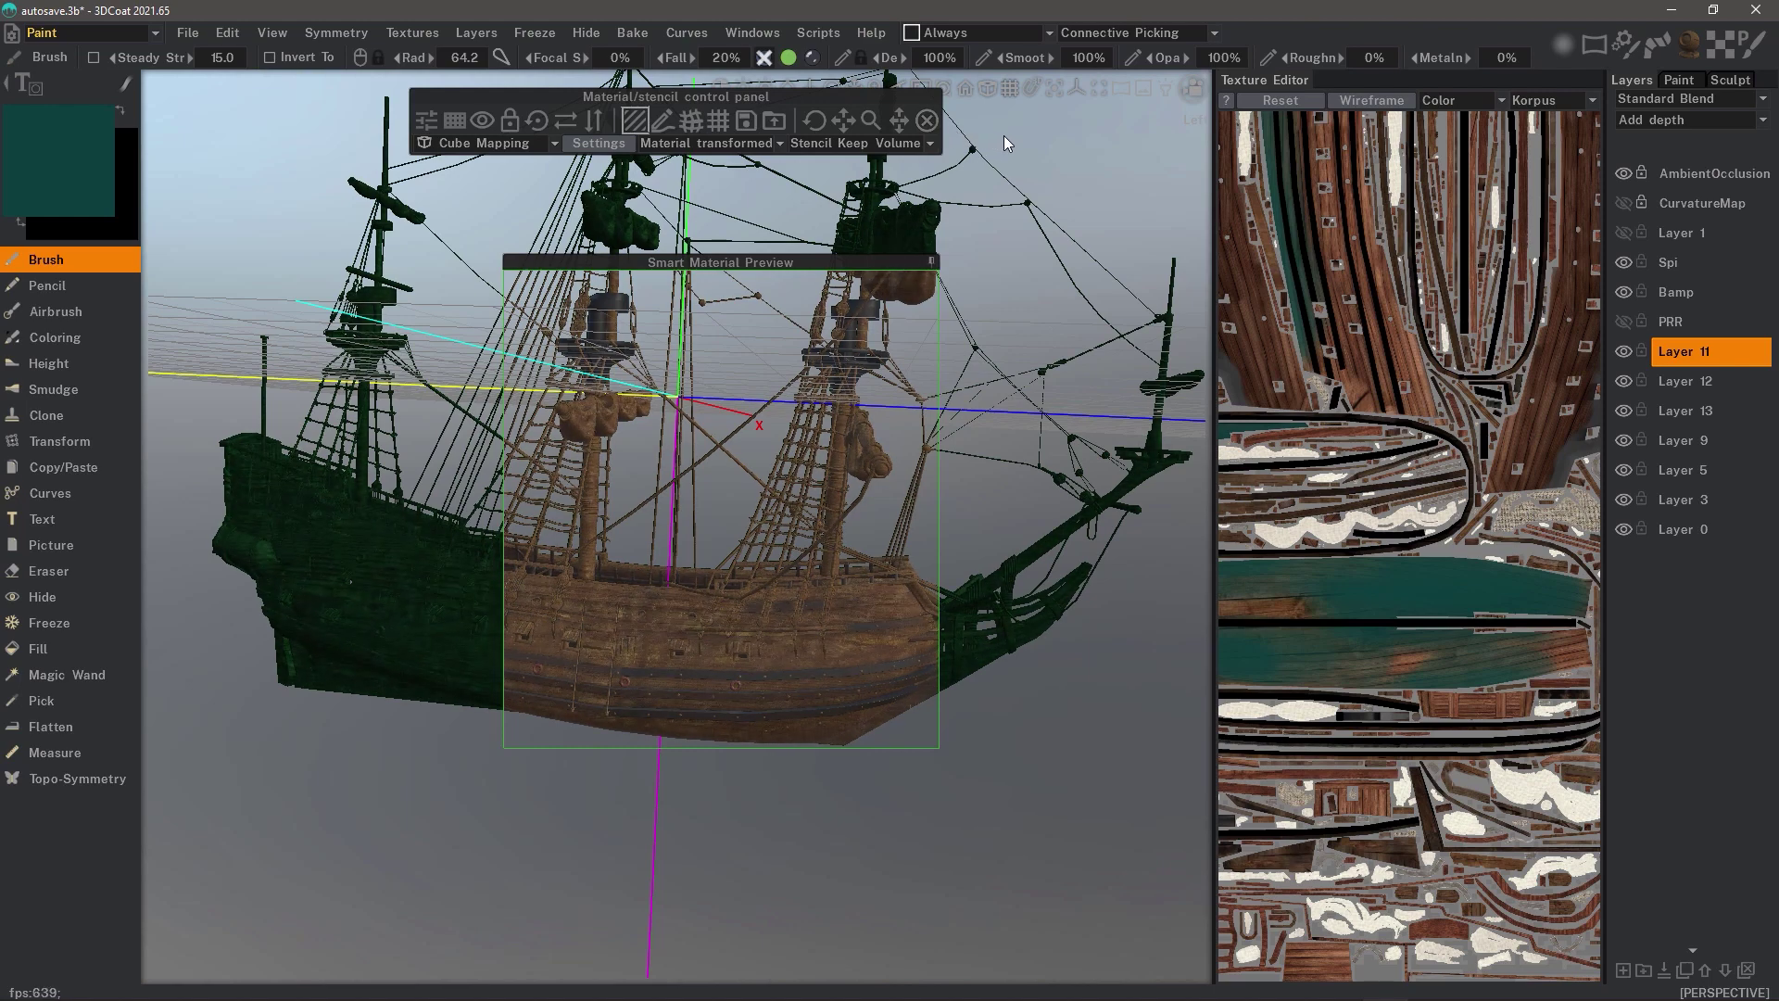
drag(1004, 136, 1004, 136)
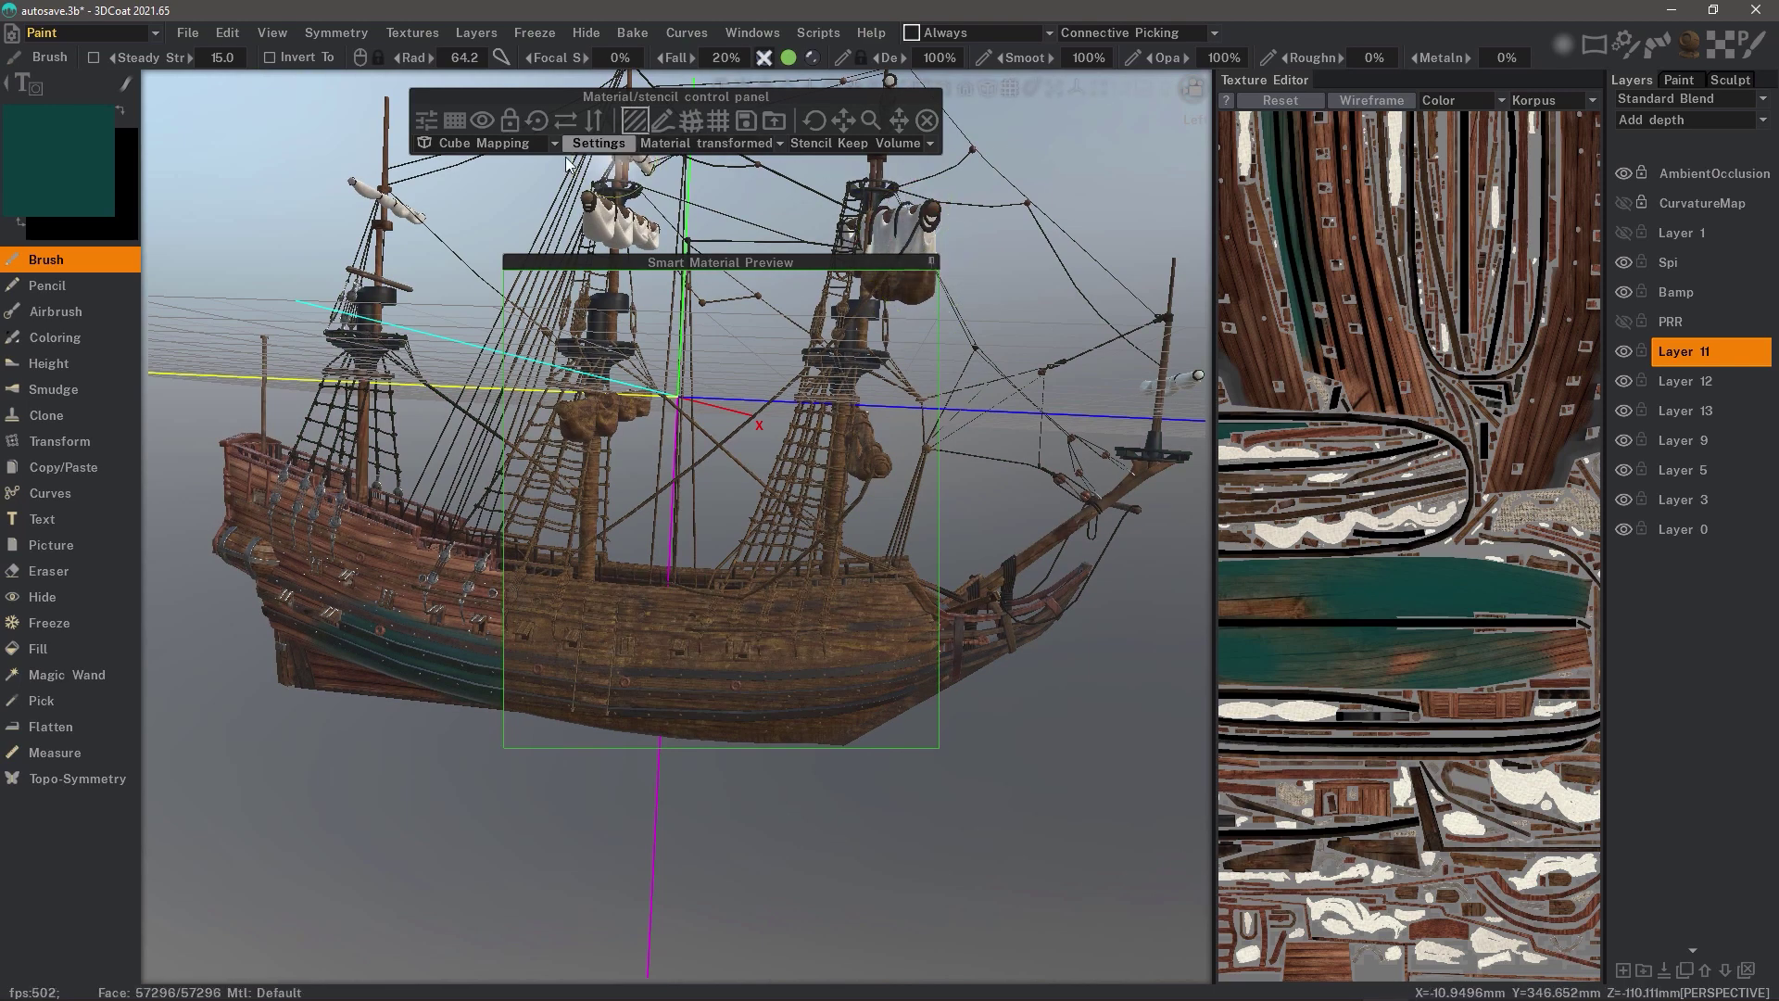
Examine the management commands available for a smart material in the Wood folder, including the options for all materials.
mouse_move(1693, 47)
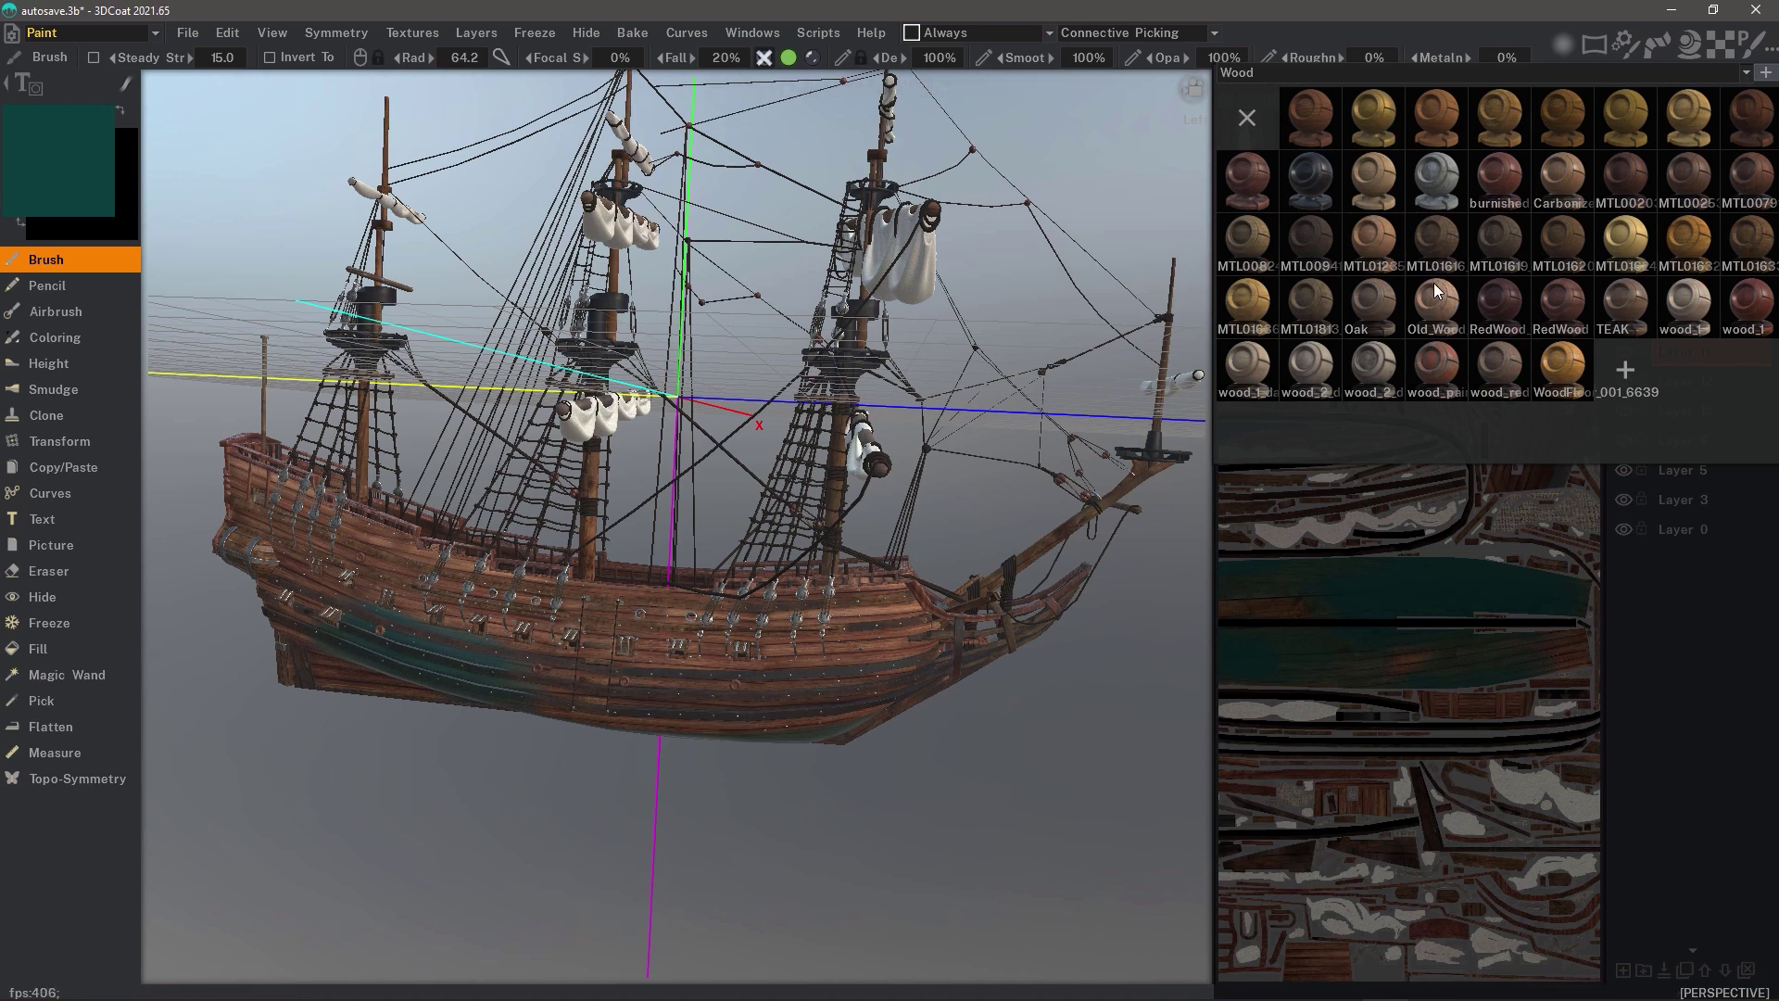
right_click(1371, 121)
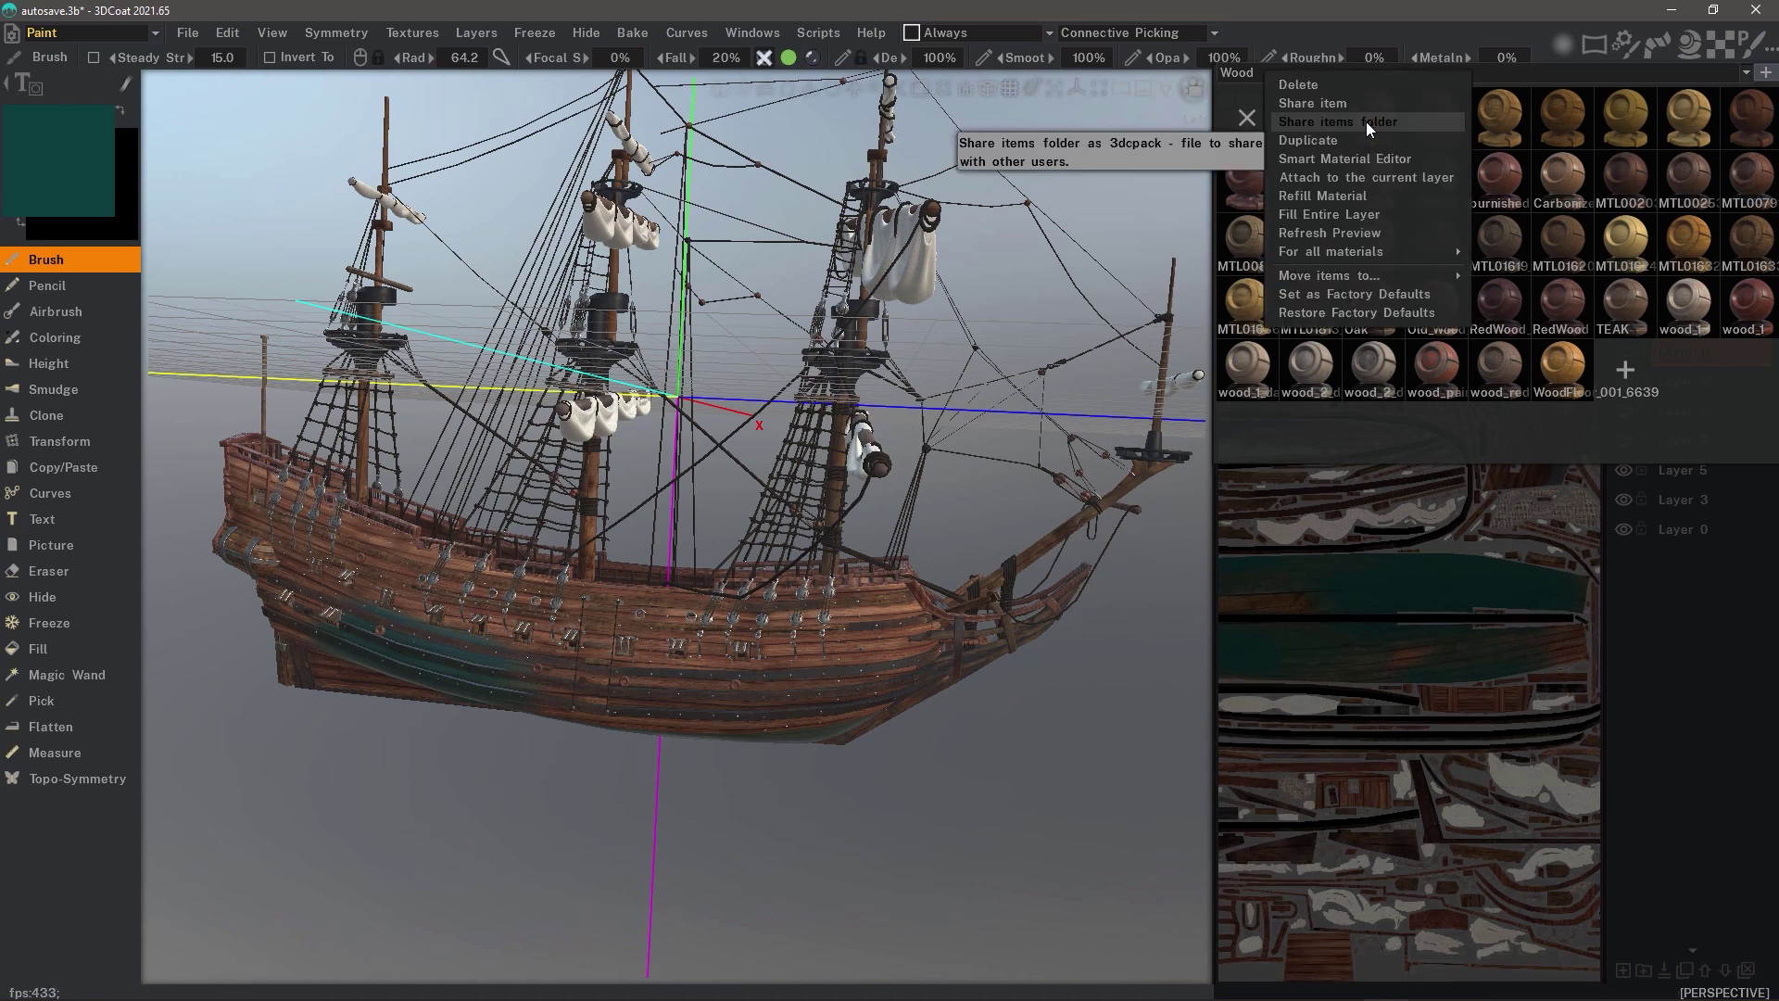
mouse_move(1335, 252)
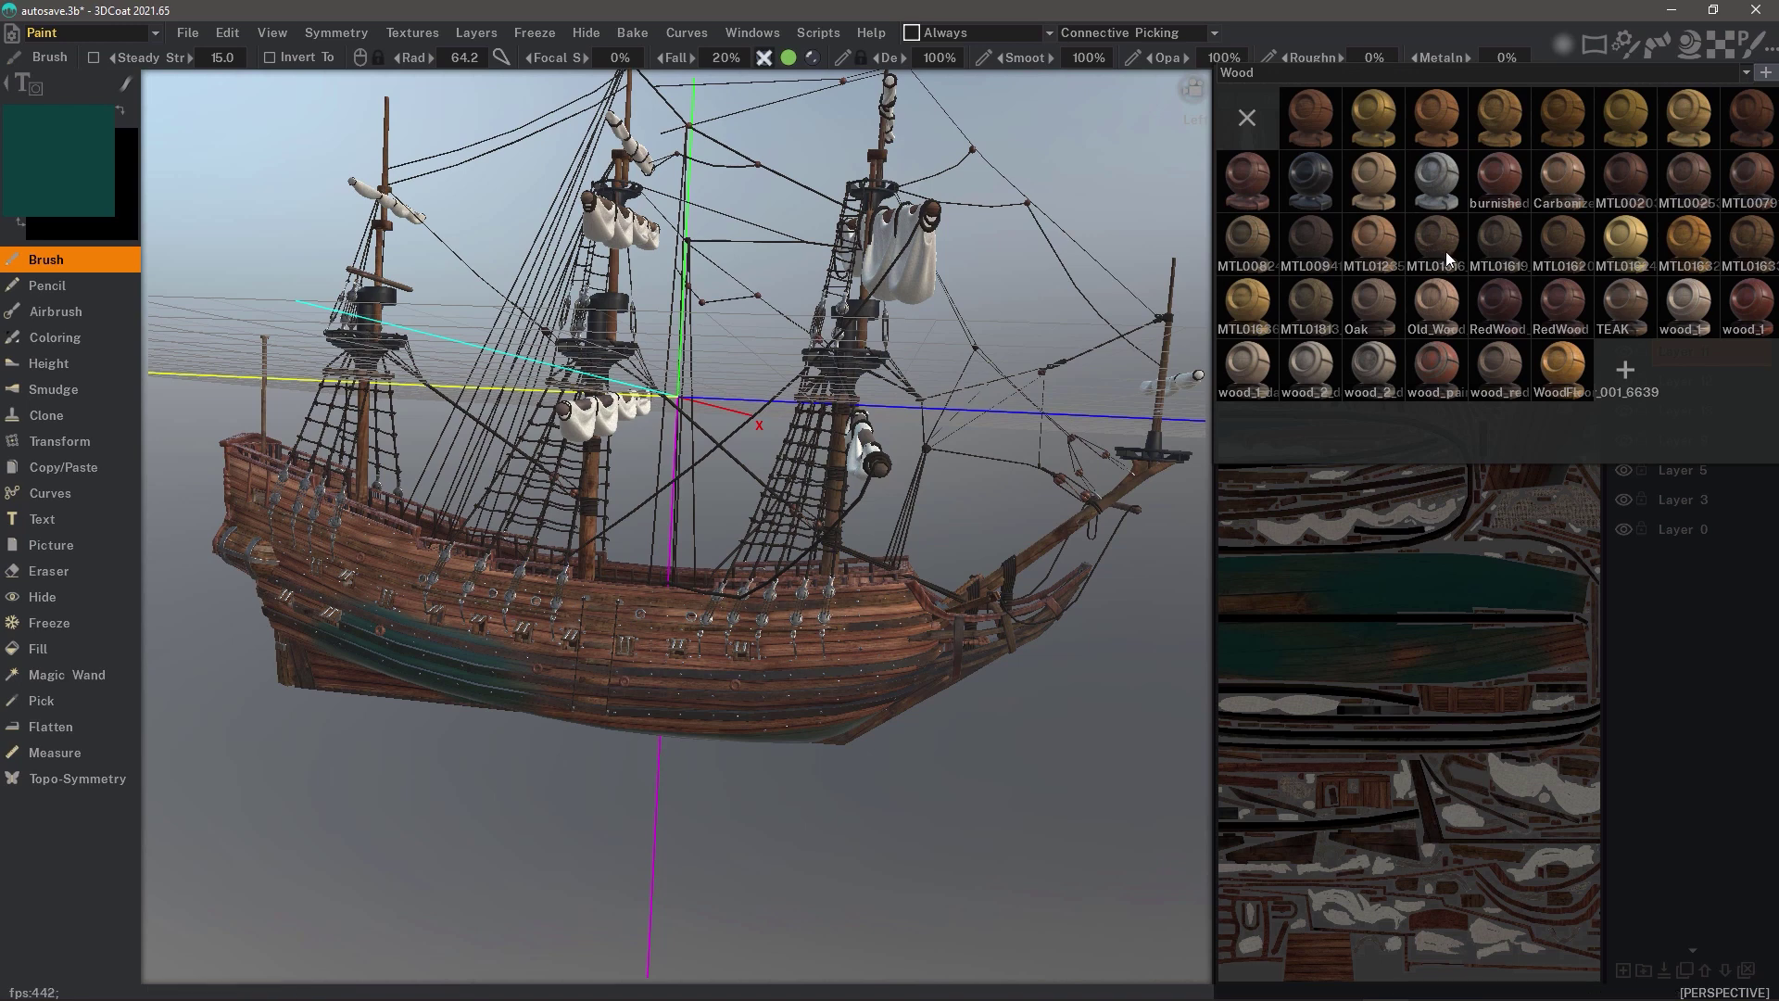
mouse_move(1448, 247)
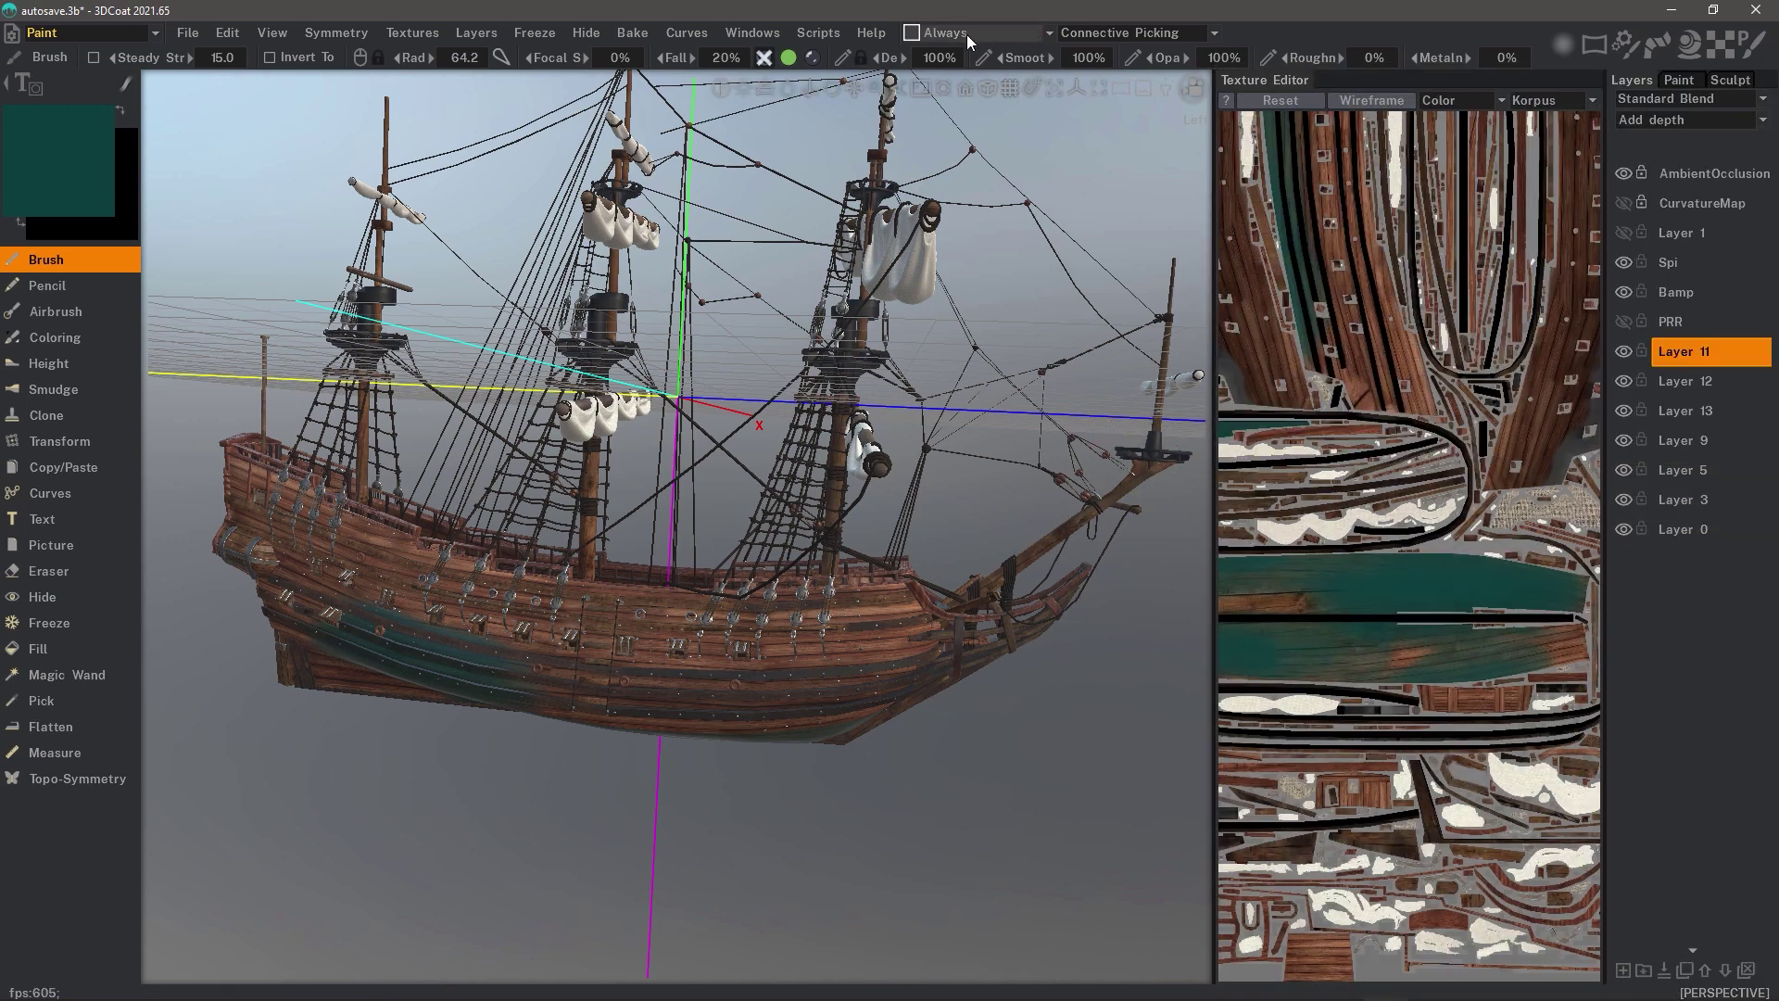
Review the painting conditions again and view the whole ship from above its bow.
click(966, 32)
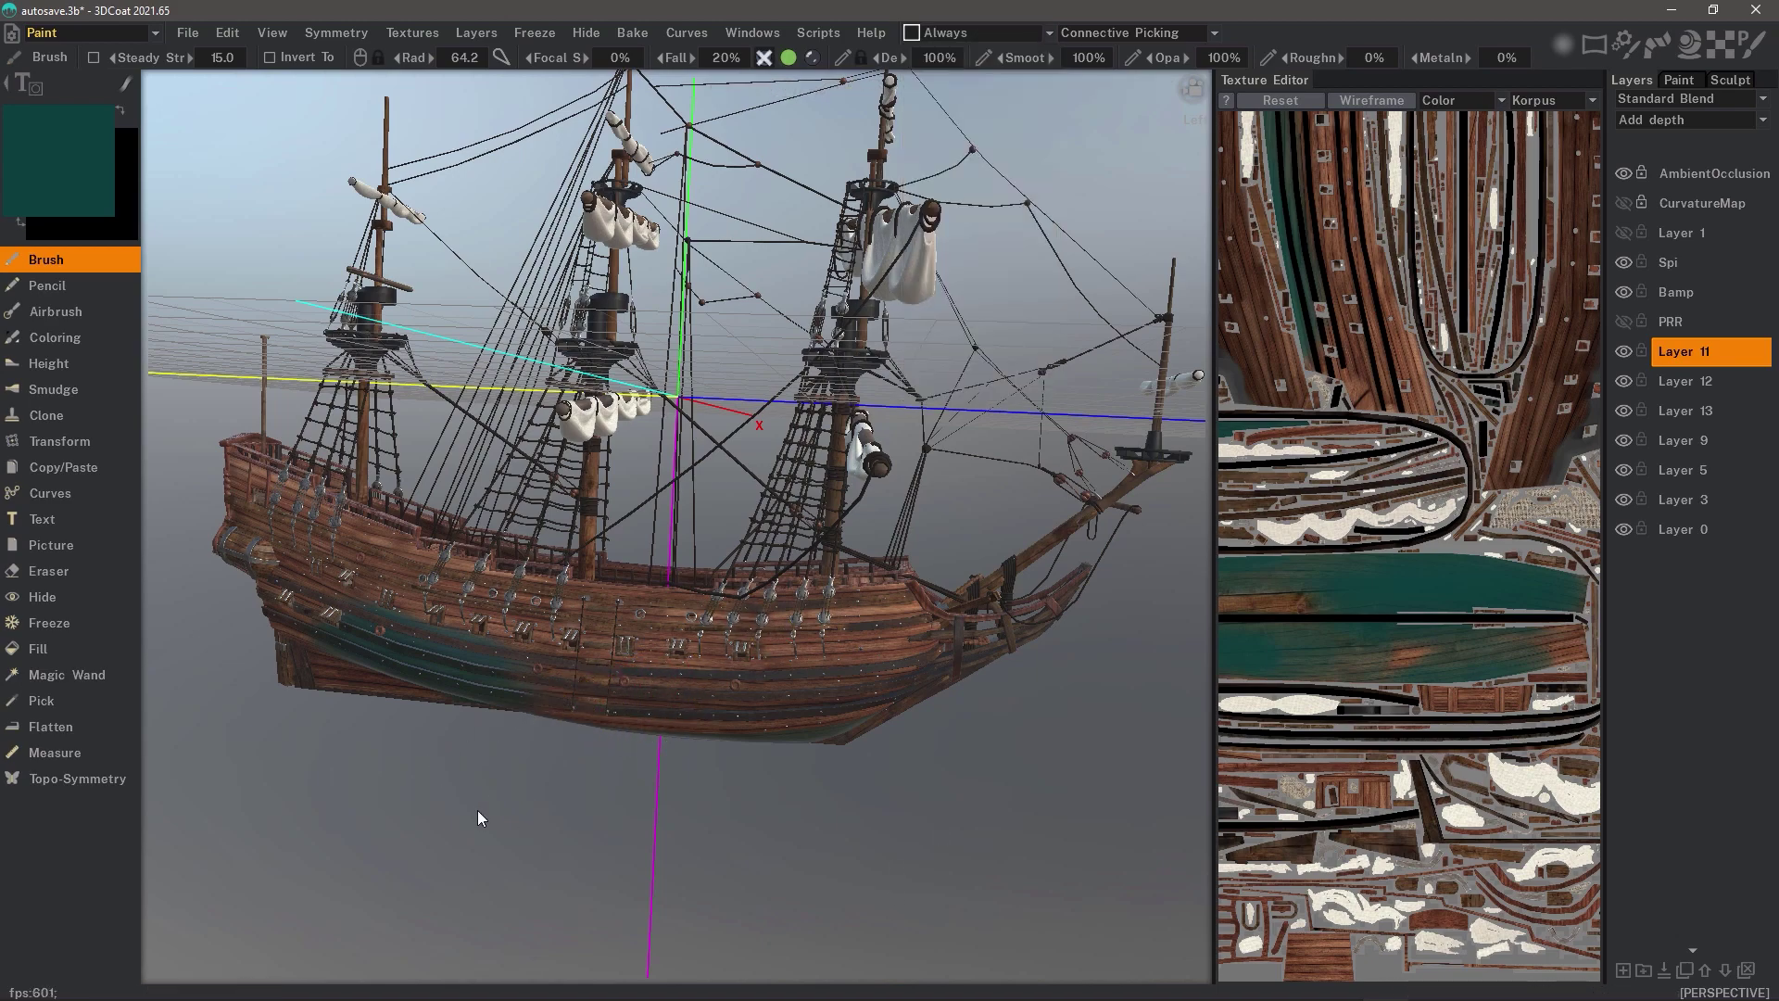
drag(477, 810, 149, 593)
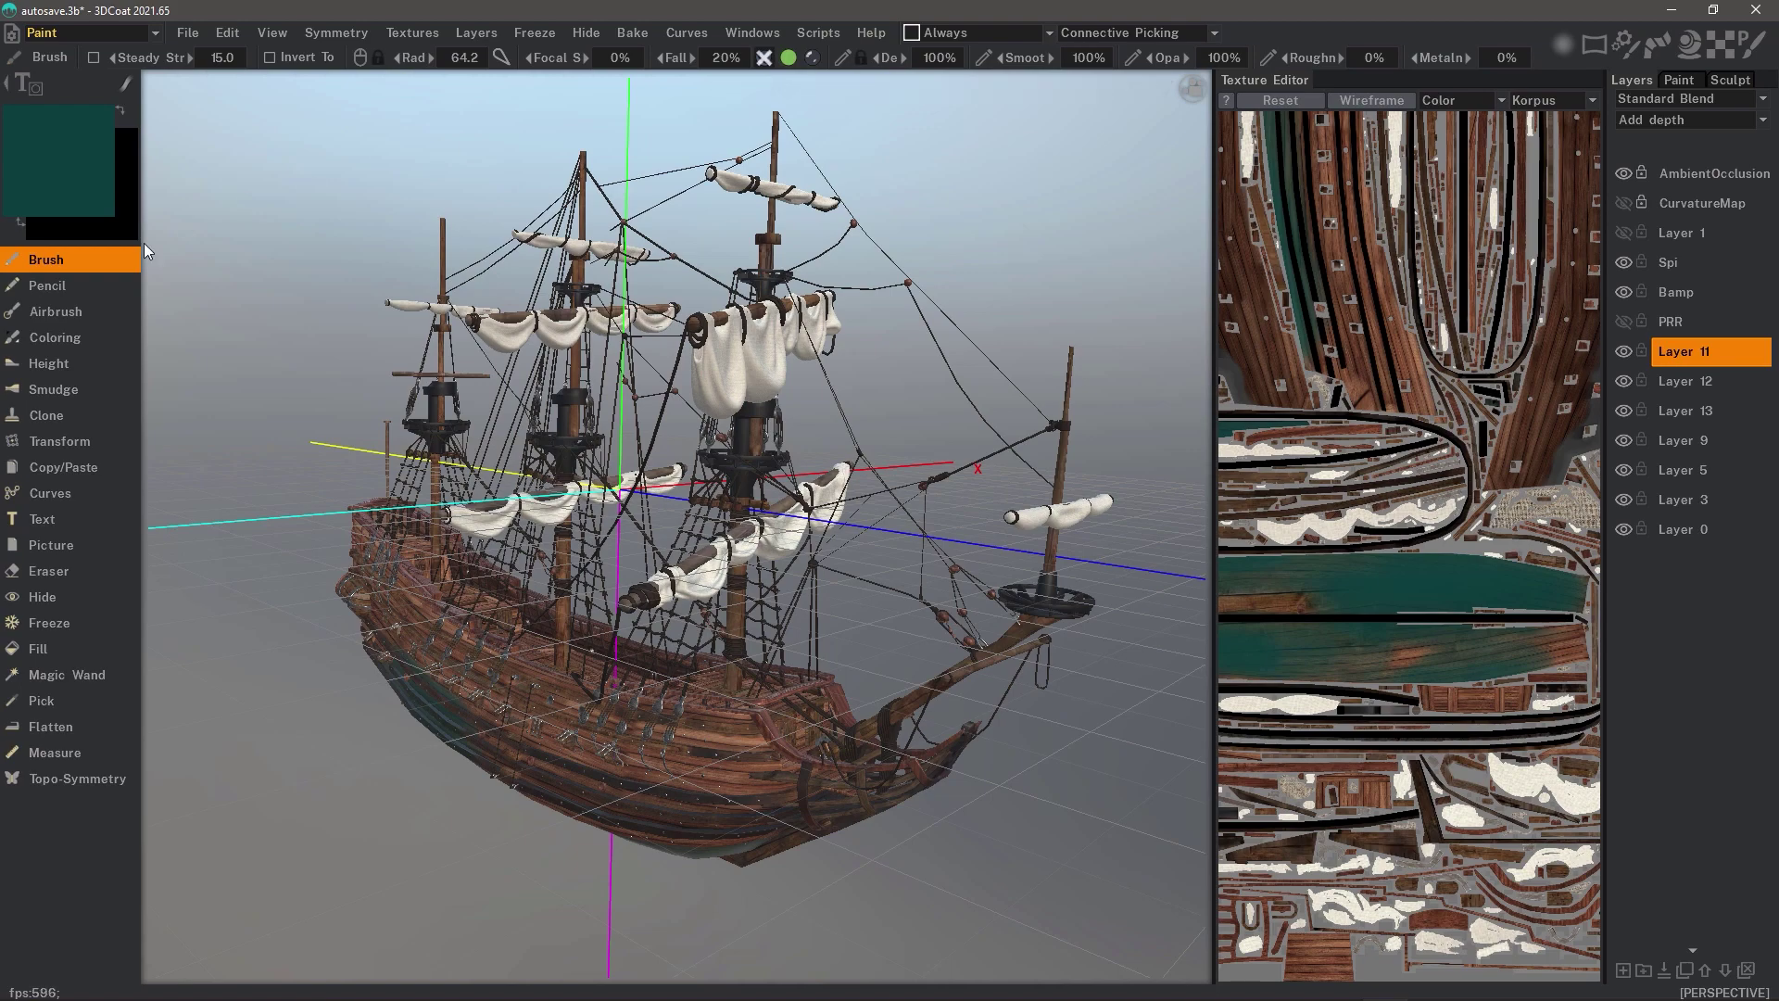
drag(269, 417, 333, 290)
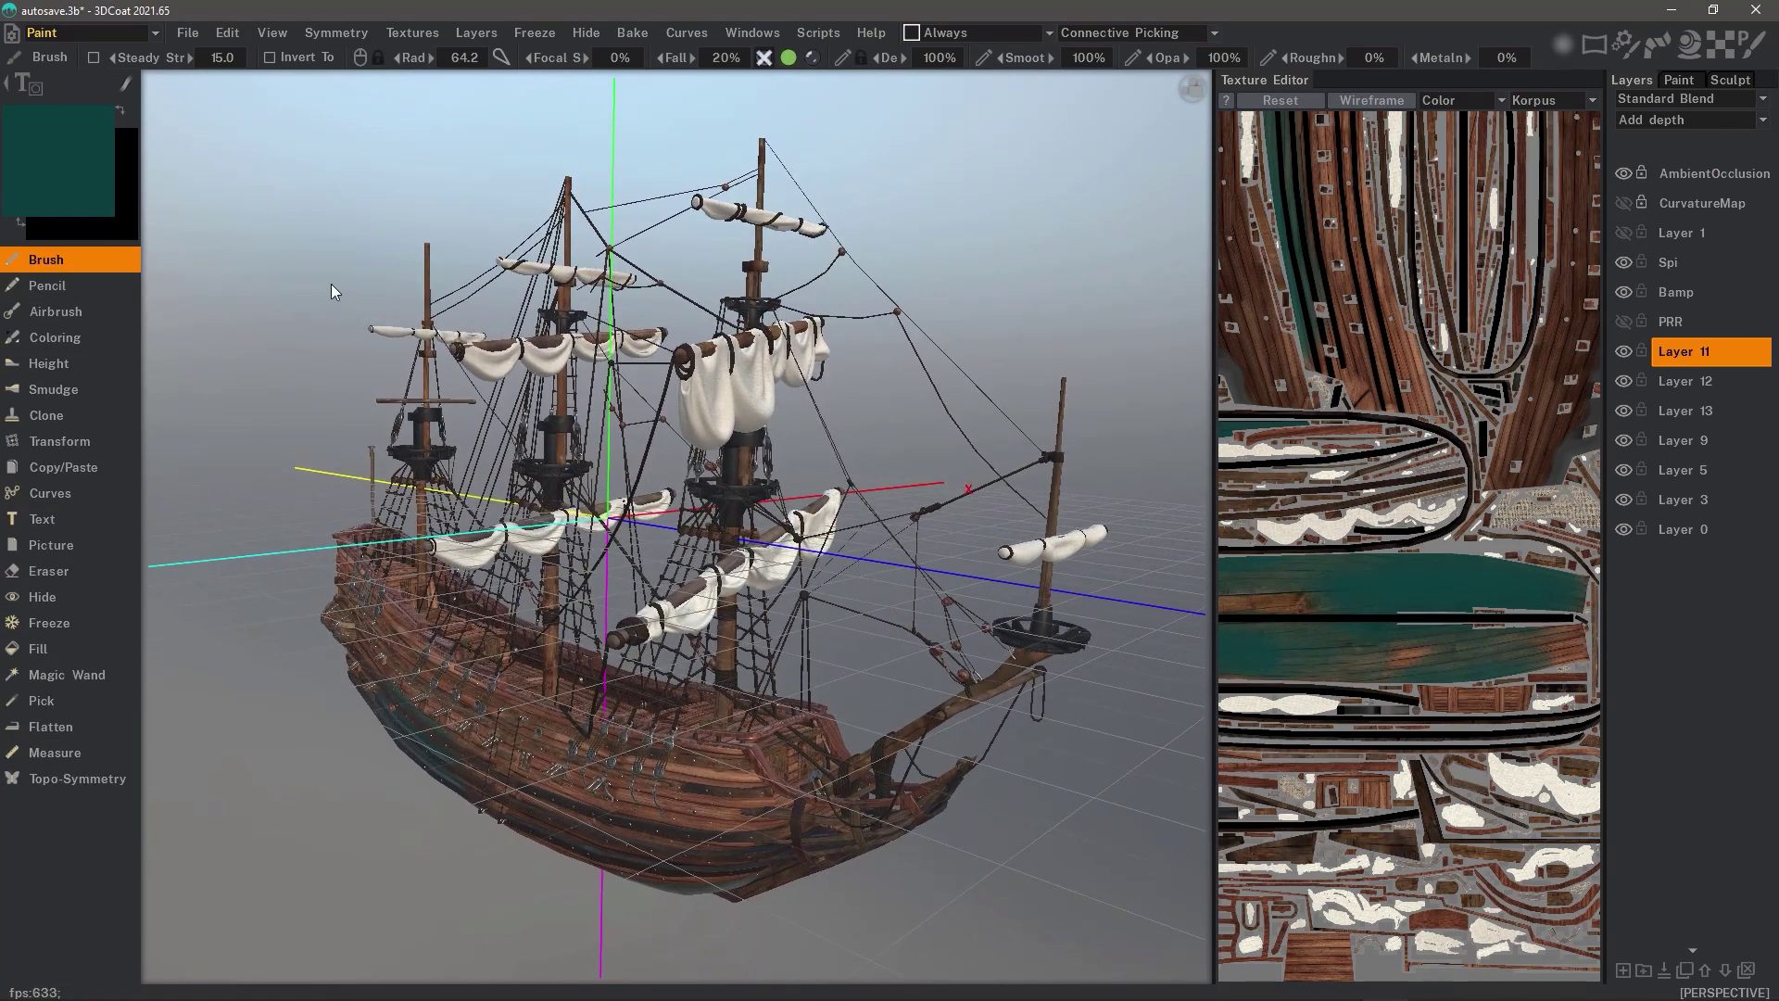